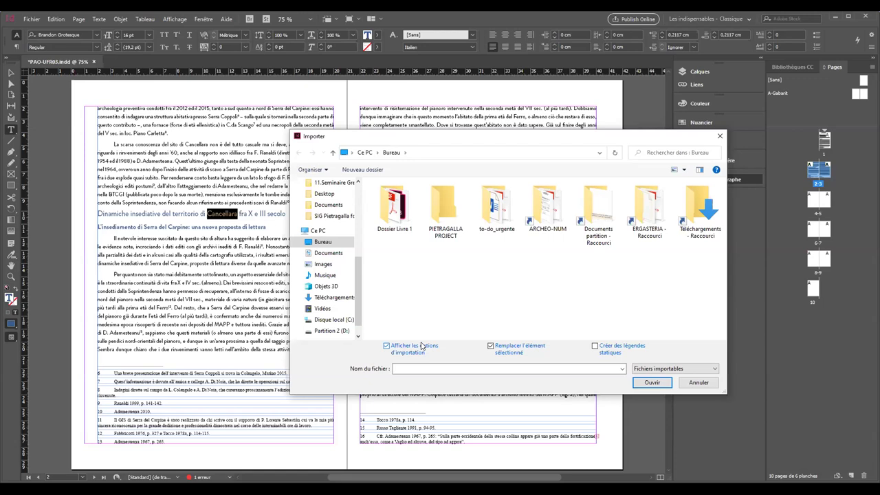
Step: Dismiss the import and display the document's character styles, enlarging the list to show every style and group
click(722, 136)
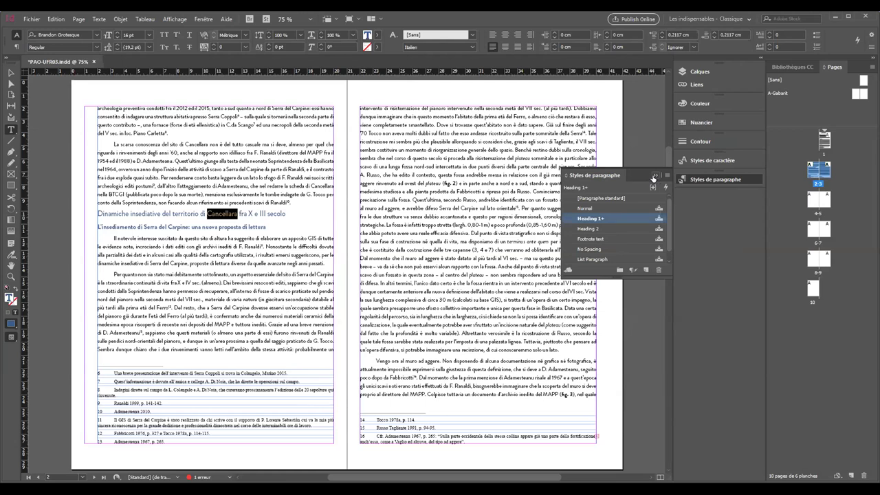
click(655, 177)
drag(425, 184, 423, 191)
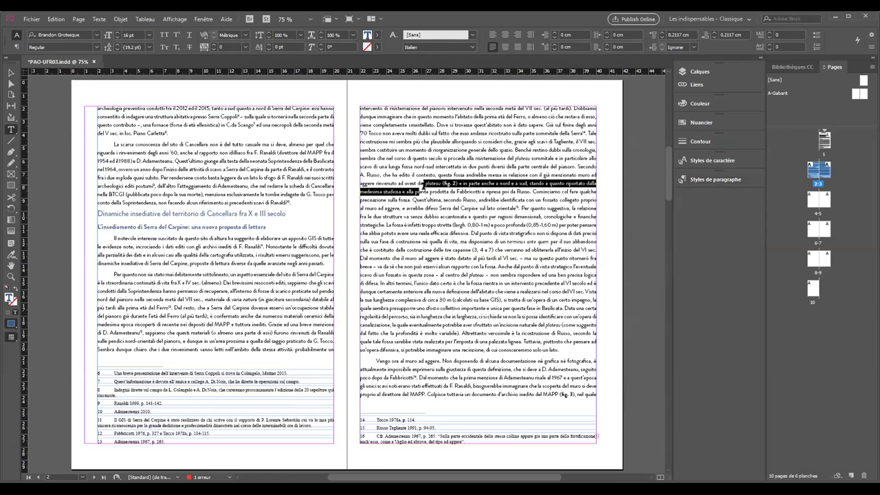
click(461, 234)
click(712, 160)
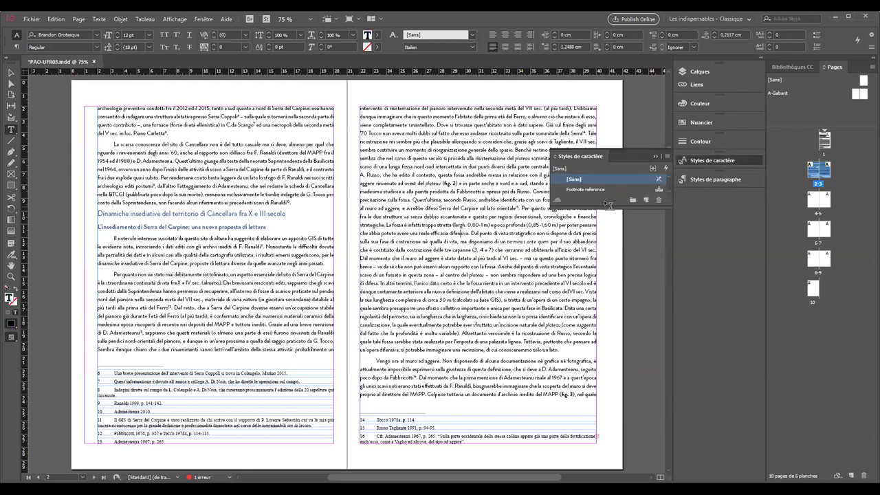
drag(618, 208, 620, 244)
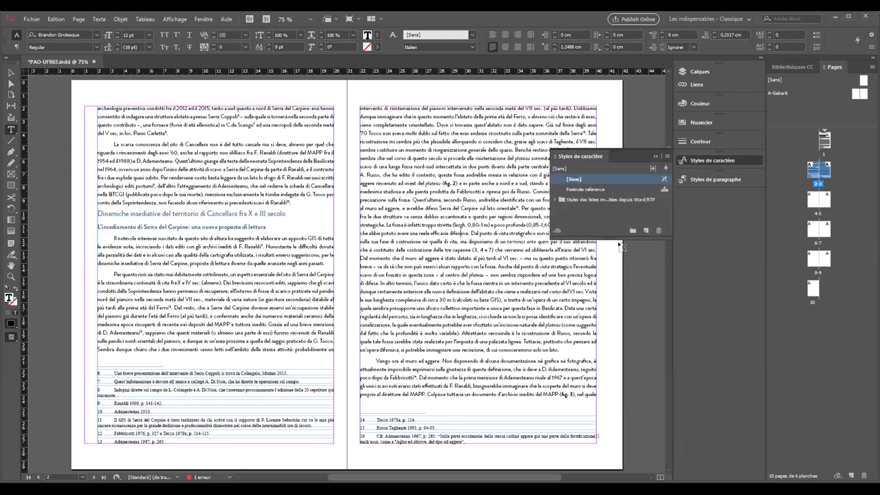
Step: Try Brandon Grotesque as the font family of the Footnote reference character style, look over its colour options, and discard the changes
click(589, 190)
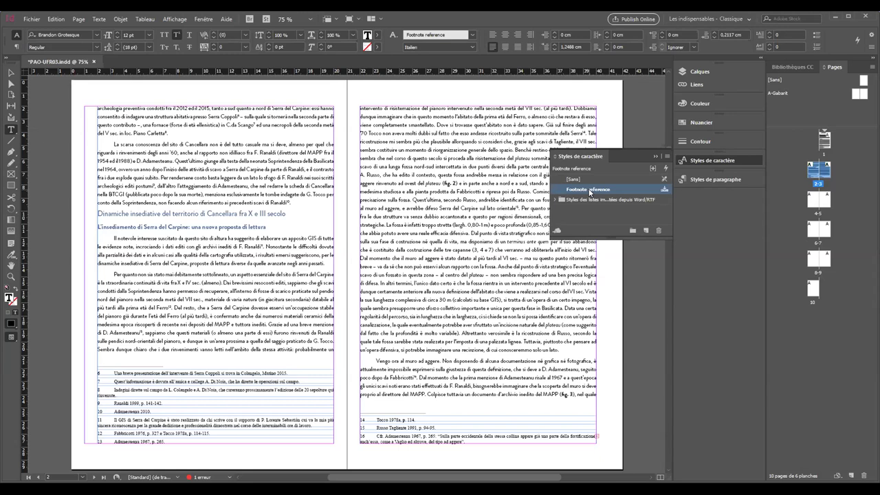
double_click(591, 190)
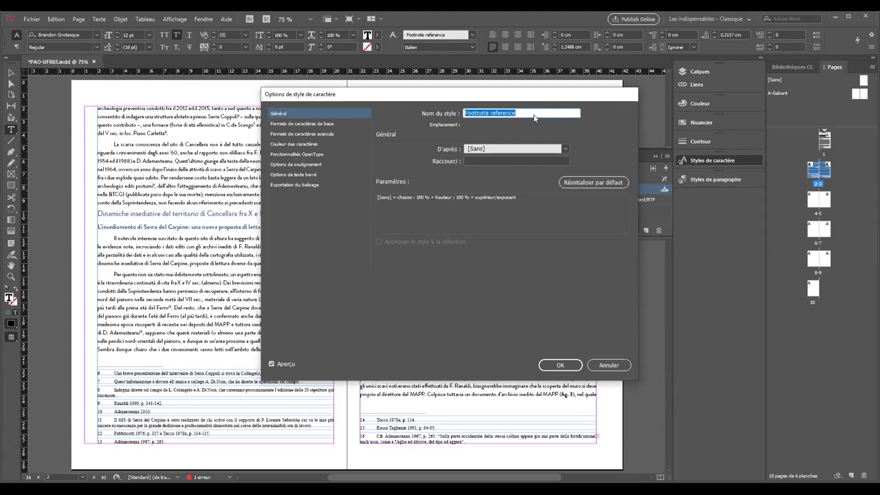
click(326, 123)
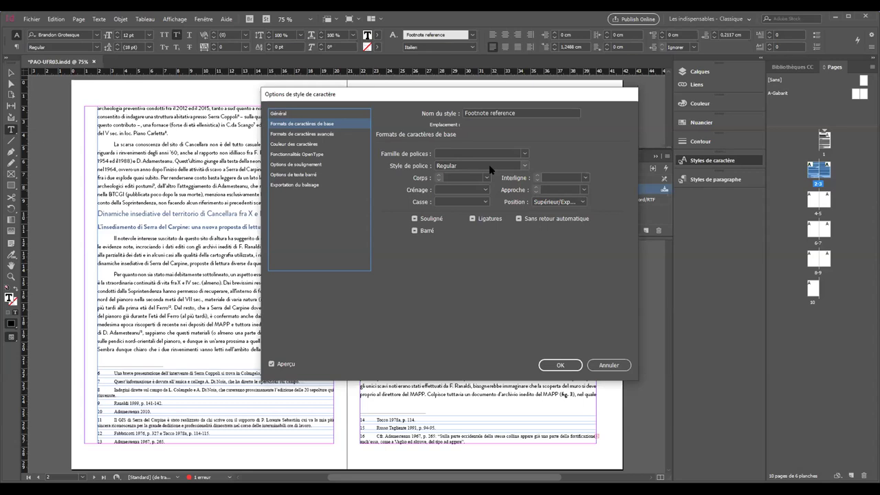
click(526, 154)
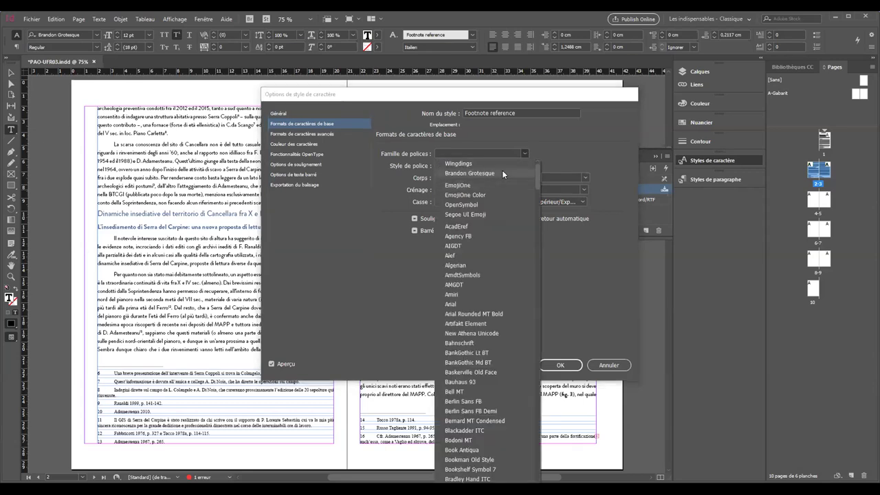
click(502, 174)
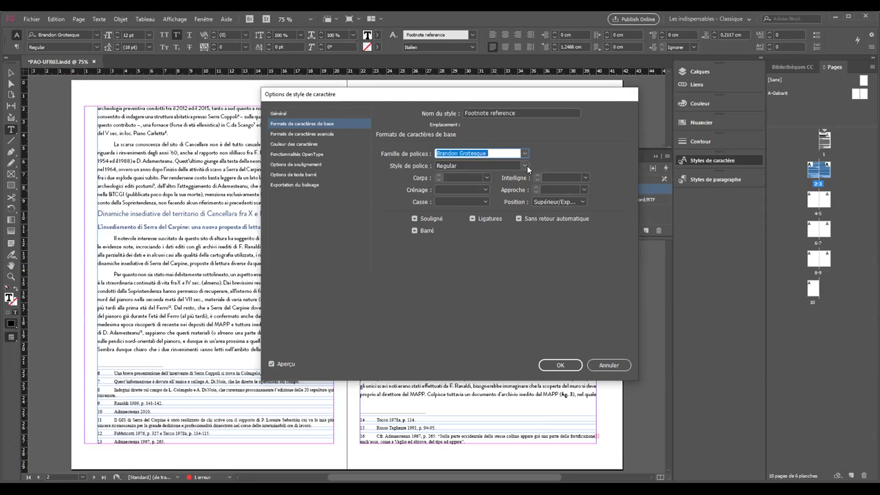
click(527, 165)
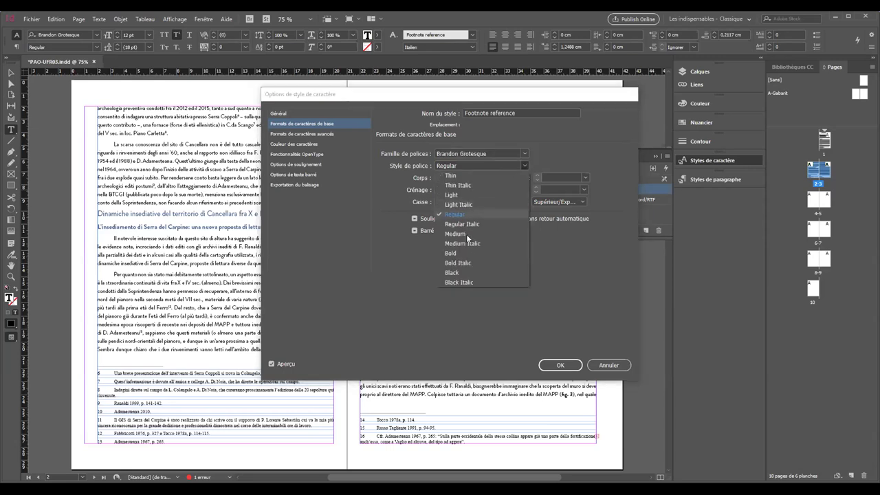
click(583, 145)
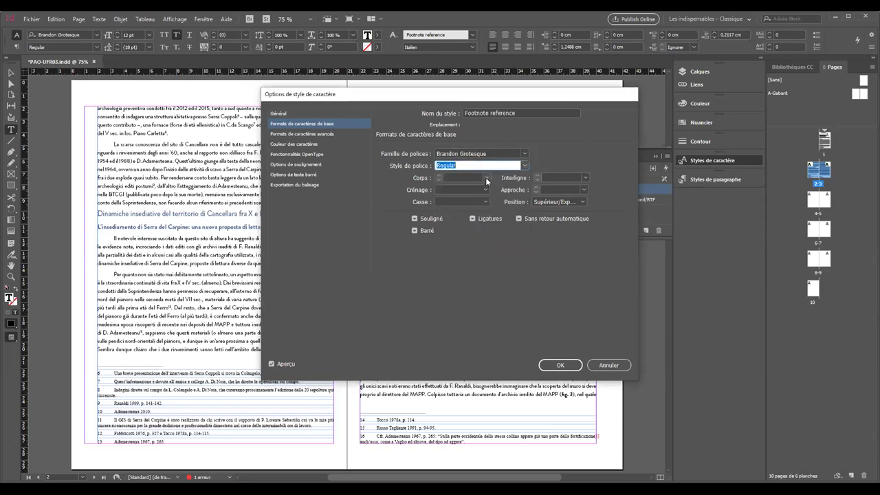
click(485, 178)
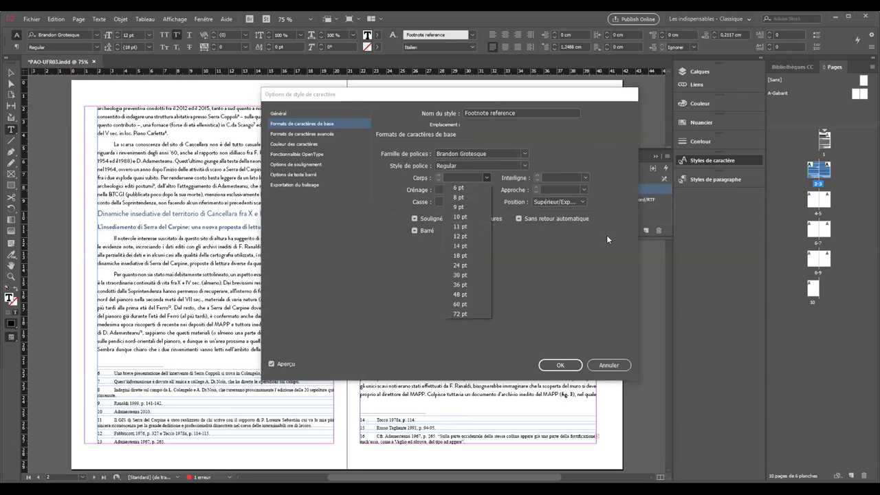
click(632, 239)
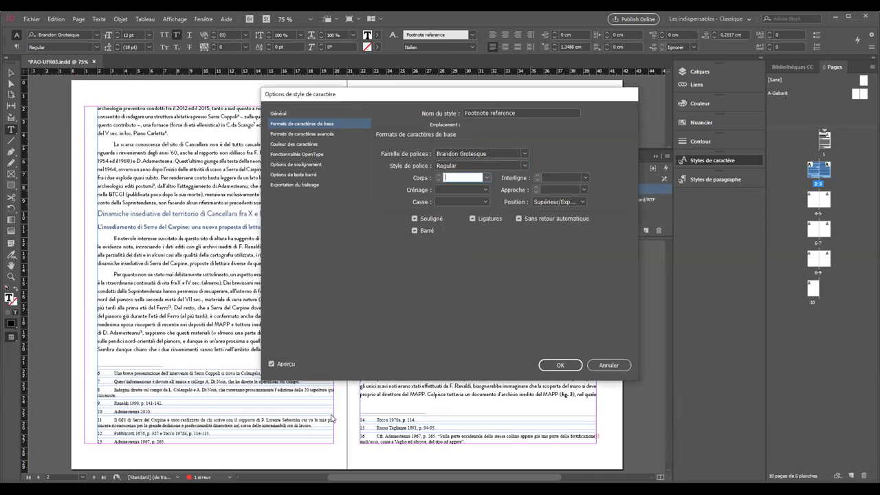
click(305, 139)
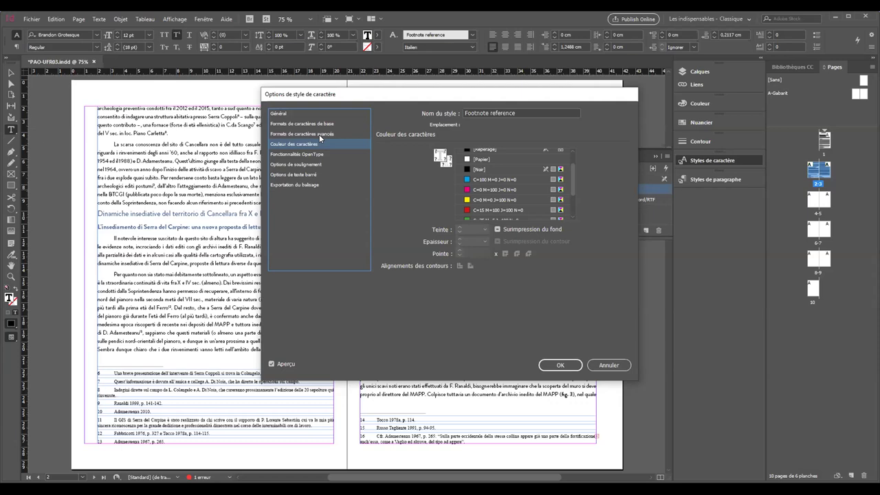
click(601, 364)
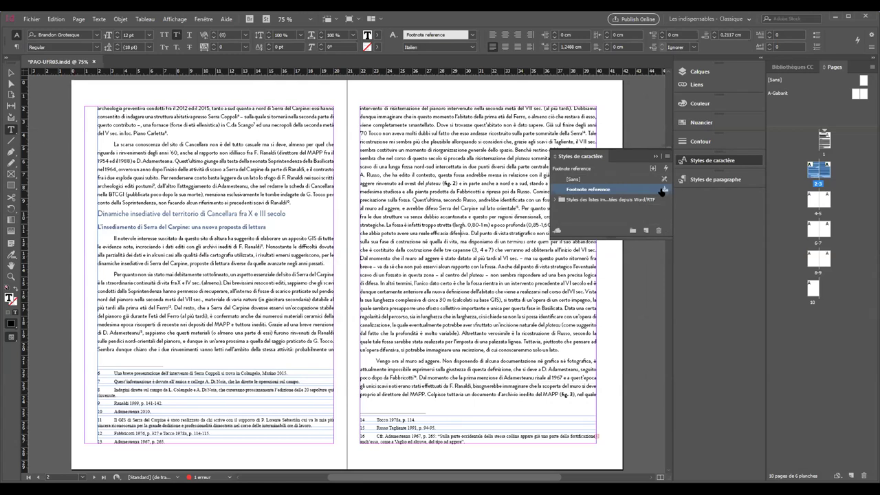
Step: Delete the Footnote reference character style with [Sans] as its replacement, and undo the deletion
click(661, 230)
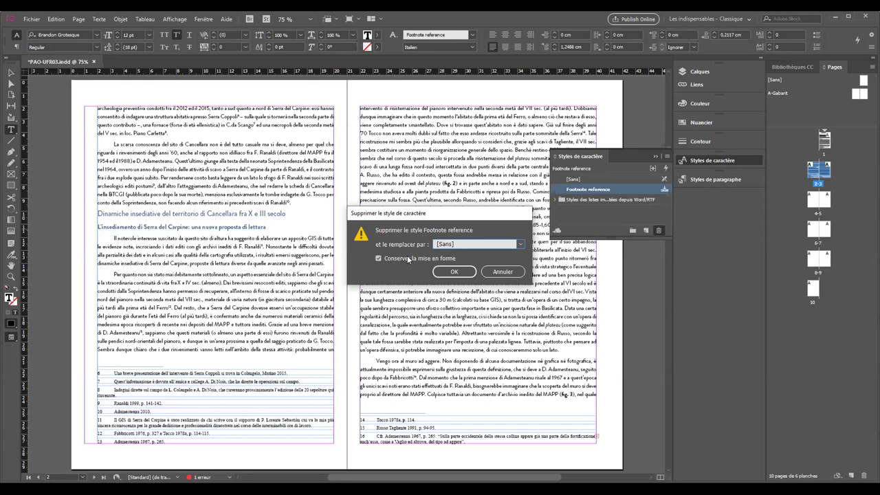
click(464, 273)
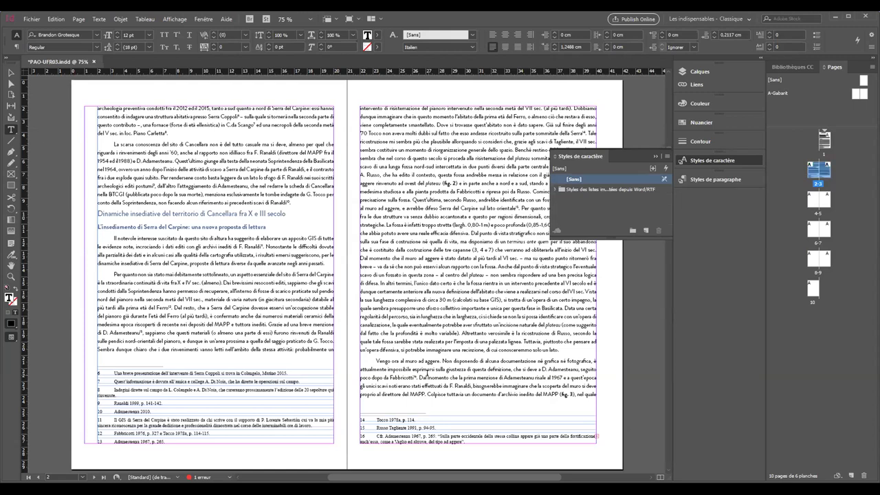
click(519, 207)
key(Escape)
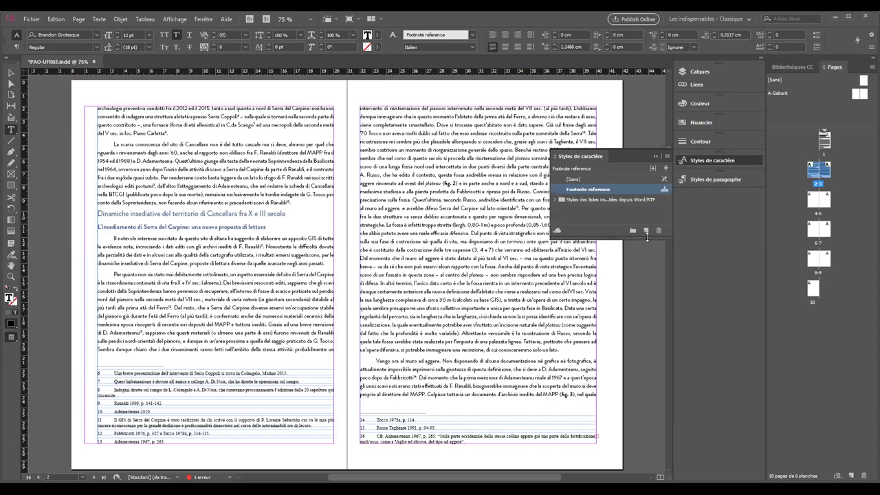
Step: Delete the Footnote reference character style, replacing it with [Sans] and preserving the formatting
click(659, 231)
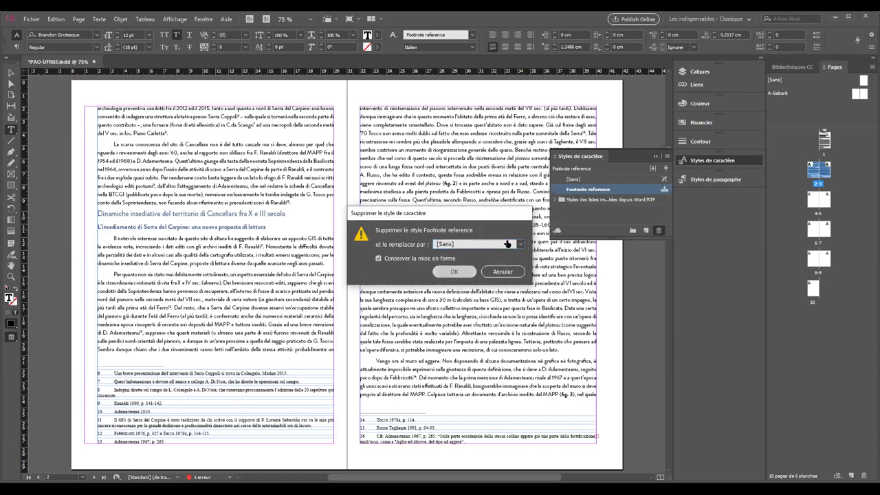
key(Return)
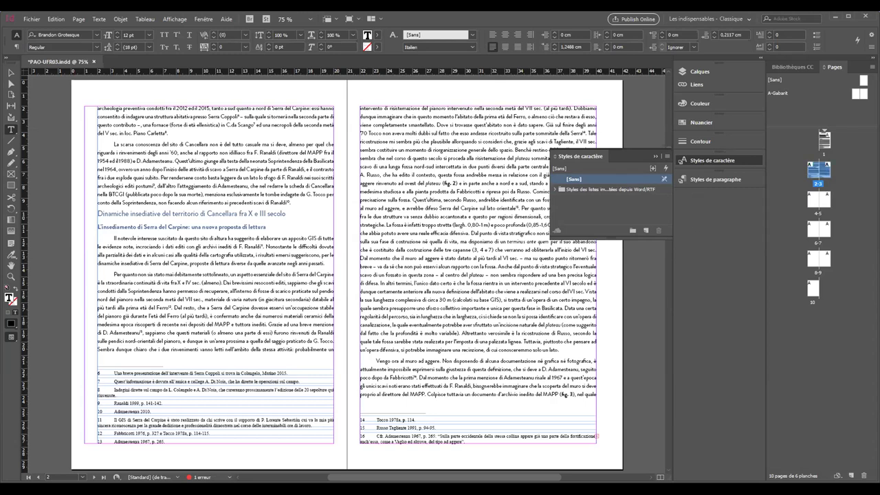
click(86, 20)
mouse_move(101, 19)
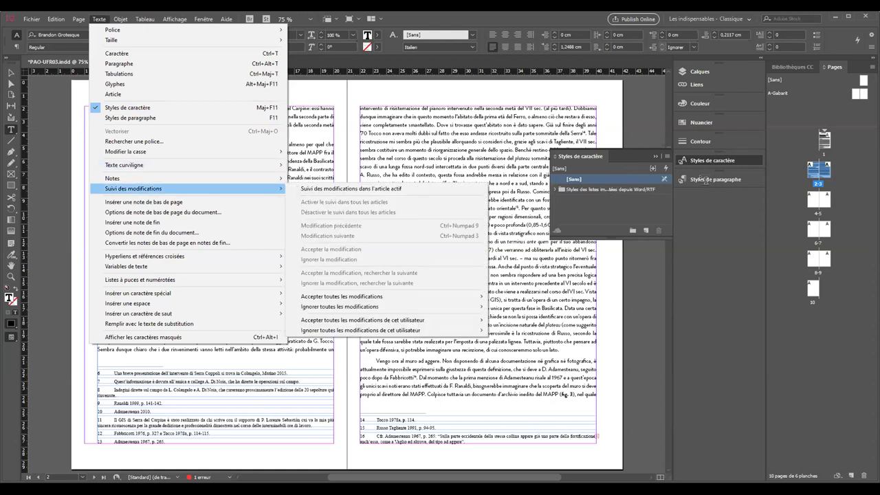
Step: Start a new character style named "Exposant note bas de page", based on [Sans]
click(667, 156)
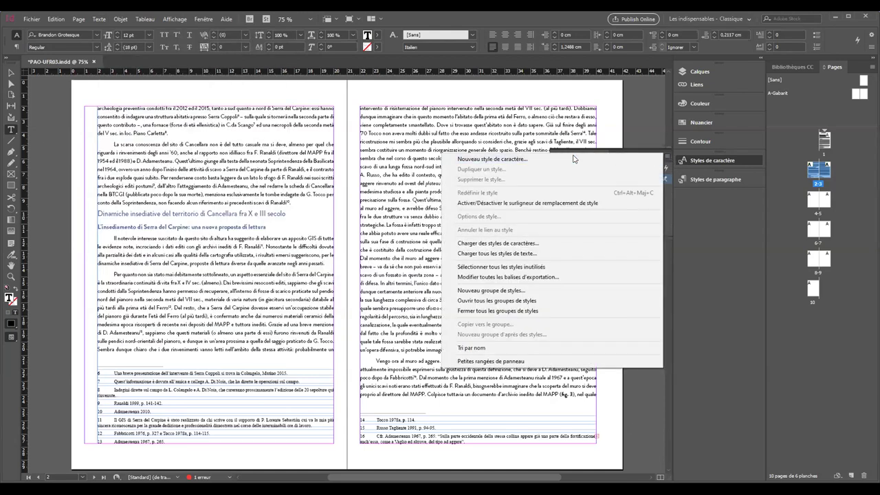
key(Escape)
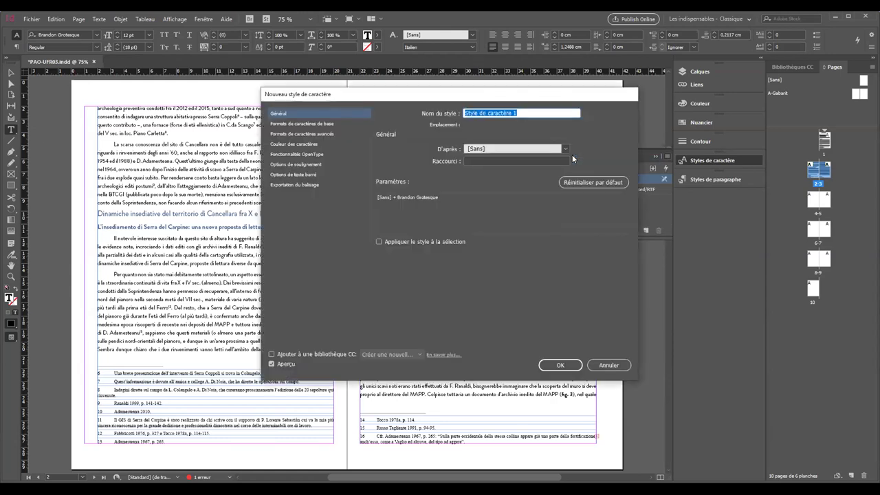
text(Exo)
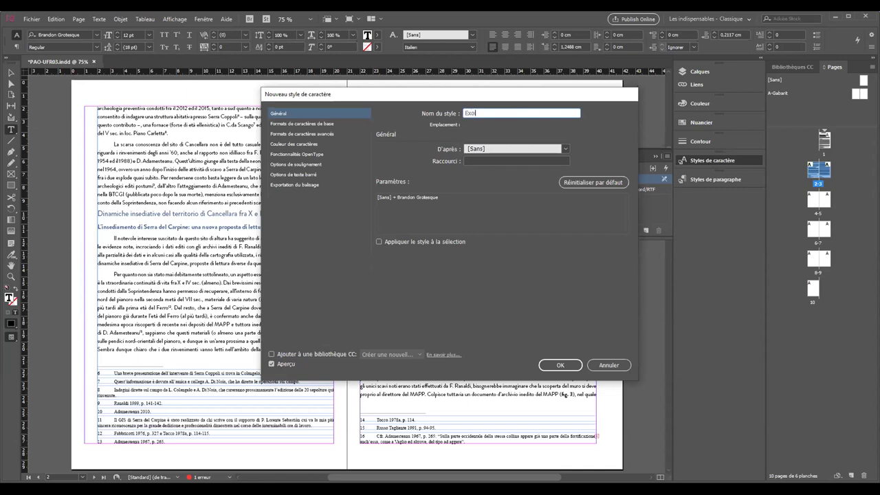
key(BackSpace)
text(posan)
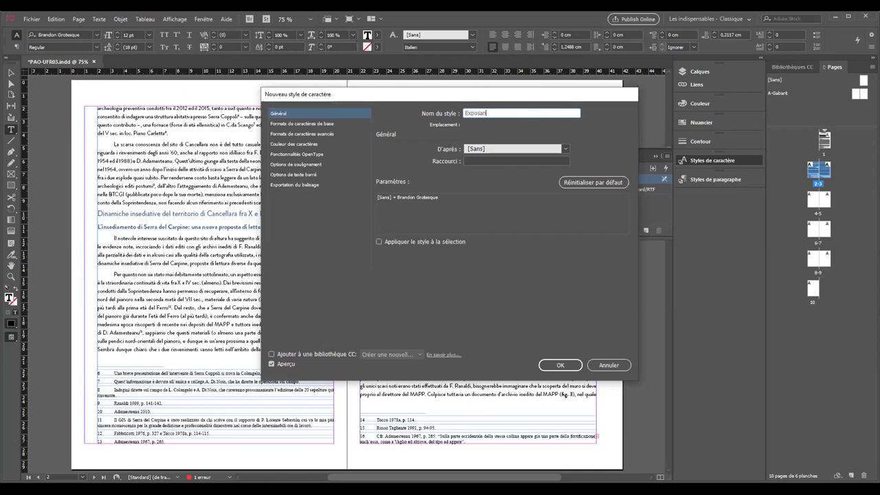
text(t note base)
key(BackSpace)
key(BackSpace)
text(de page)
click(567, 148)
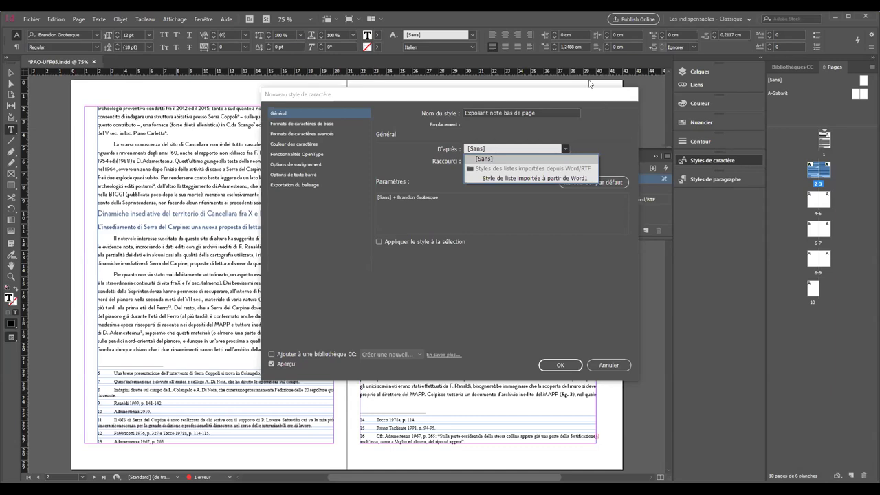
click(590, 142)
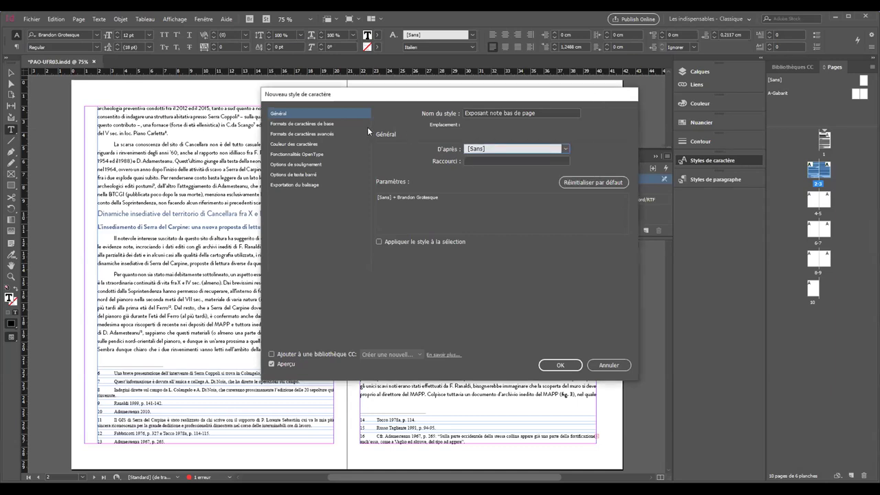
Step: Set the new style's basic character format to the Regular font style at 12 pt
click(304, 124)
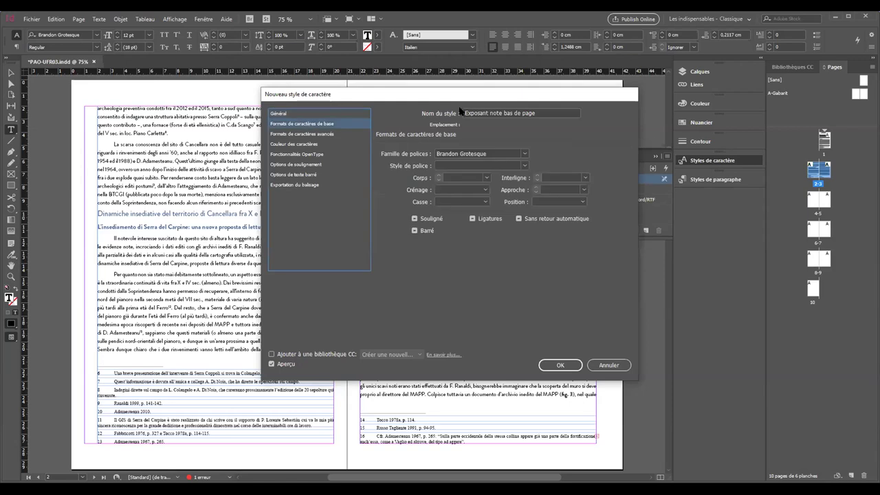
click(521, 167)
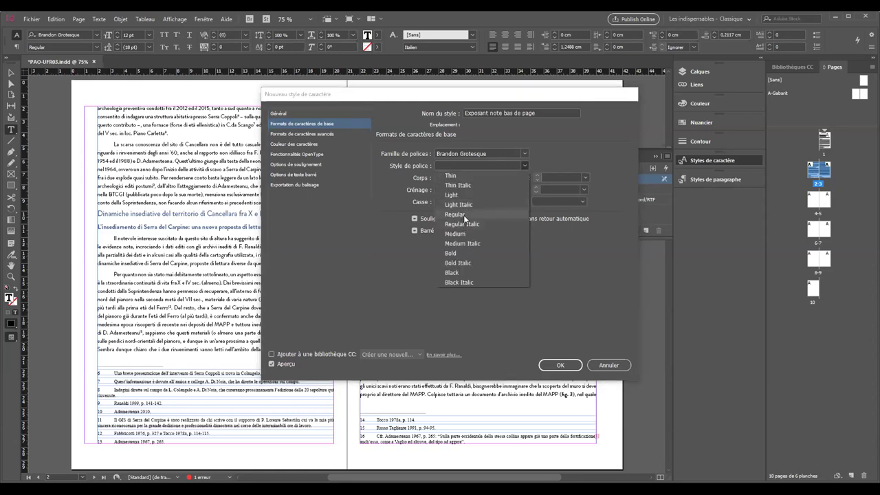
click(465, 214)
click(486, 178)
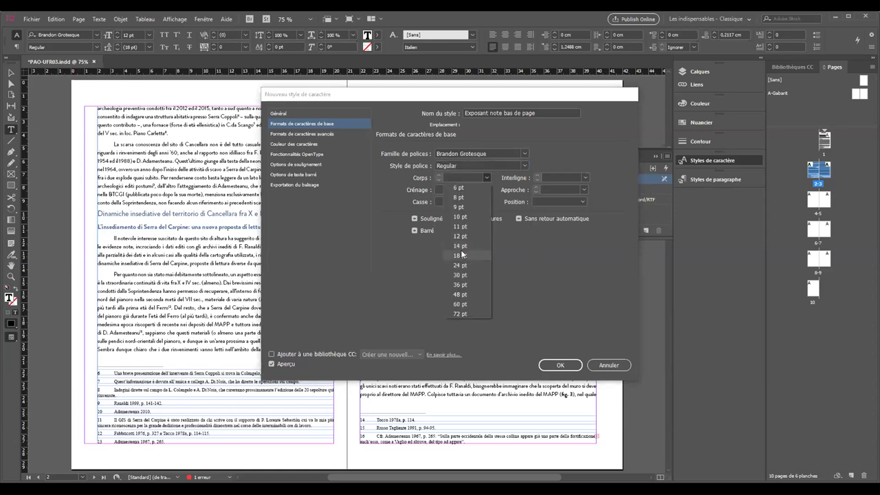
click(470, 235)
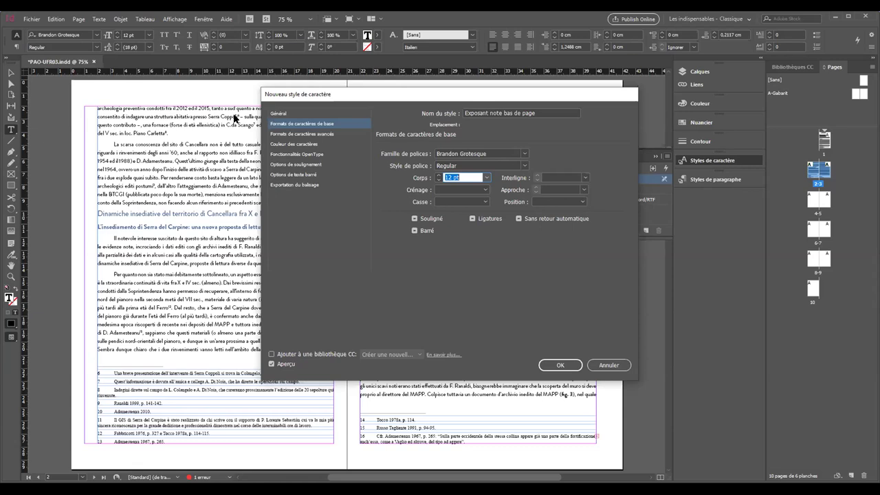
Step: Set the new style's character colour to red C=15 M=100 J=100 N=0 and save the style
click(300, 144)
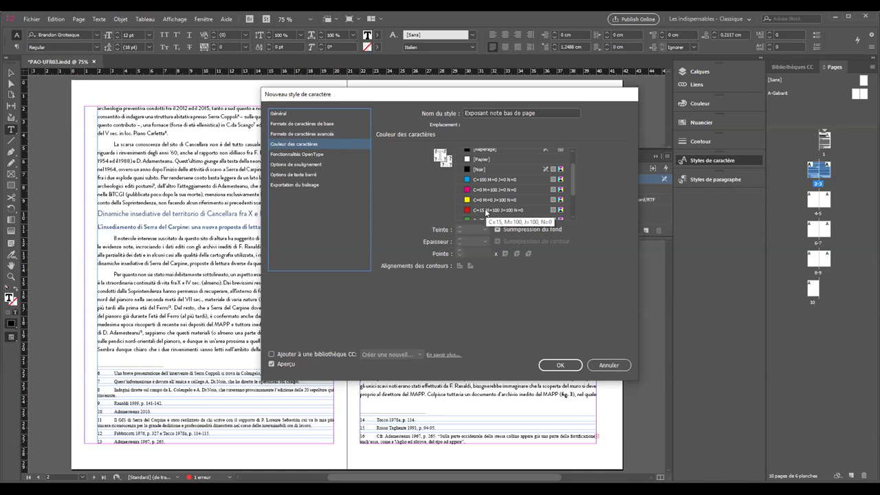
scroll(486, 214, up, 1)
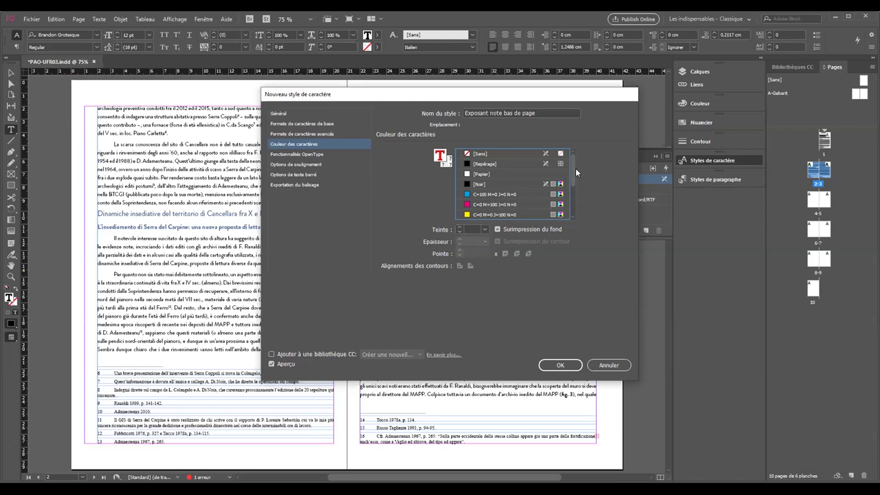
drag(570, 174, 570, 179)
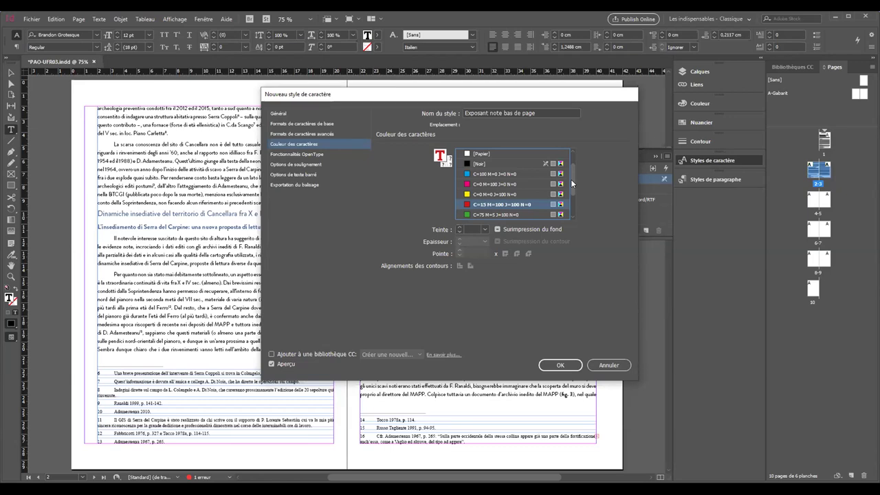
click(562, 366)
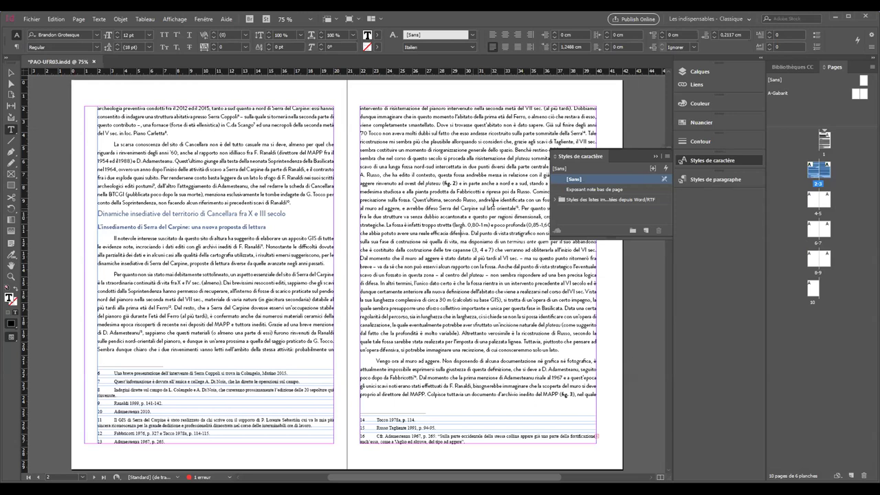
Step: Assign the "Exposant note bas de page" character style to the in-text footnote reference numbers in the document's footnote options, with preview on
click(97, 18)
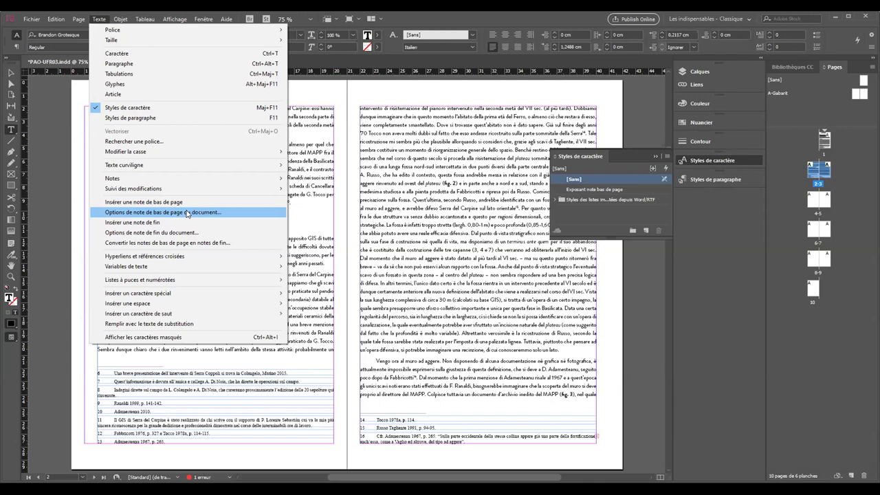
click(297, 237)
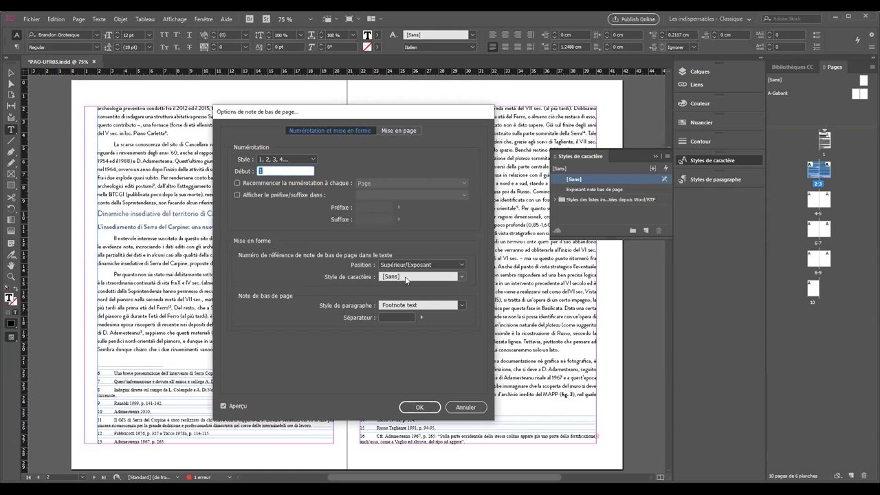
click(460, 278)
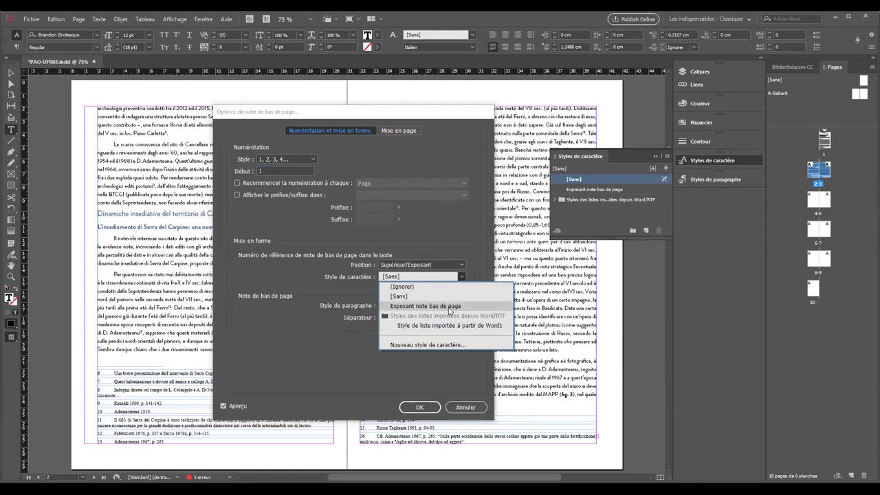
click(224, 407)
click(224, 406)
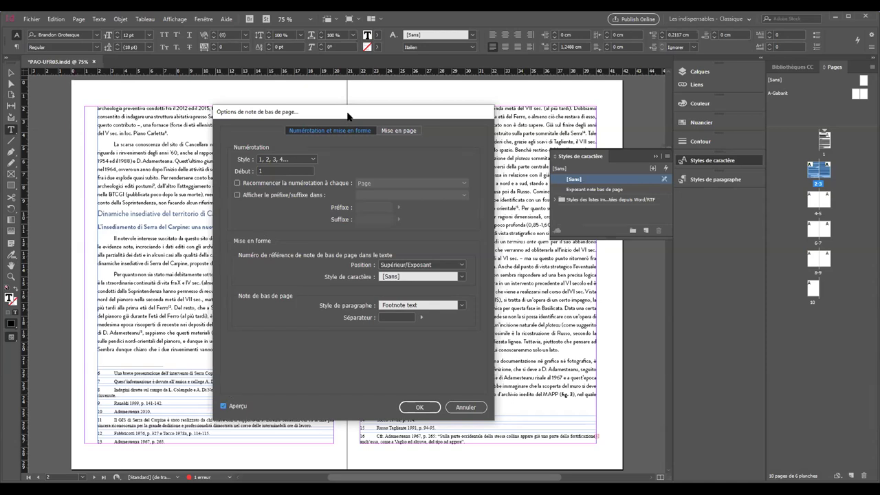
drag(348, 115, 474, 98)
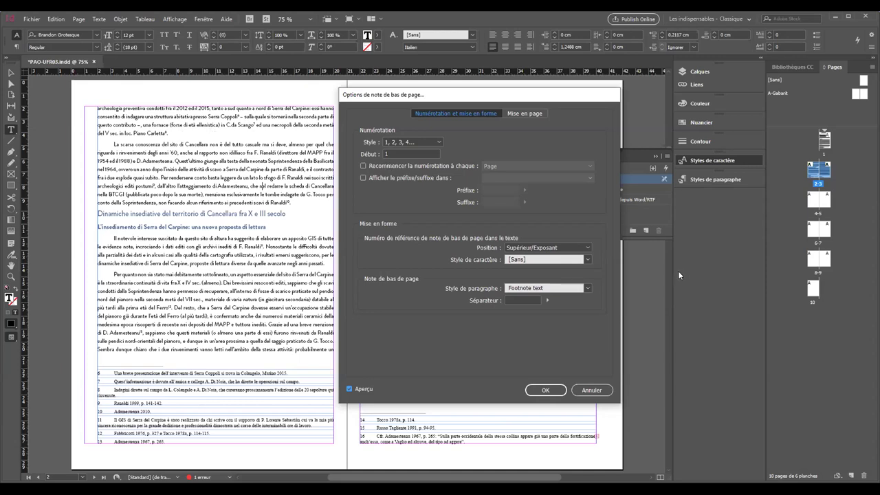
click(585, 260)
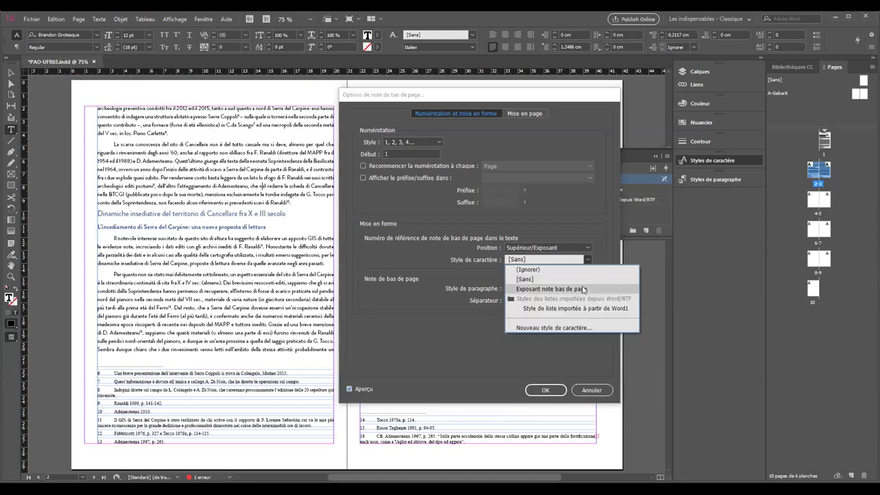
click(582, 289)
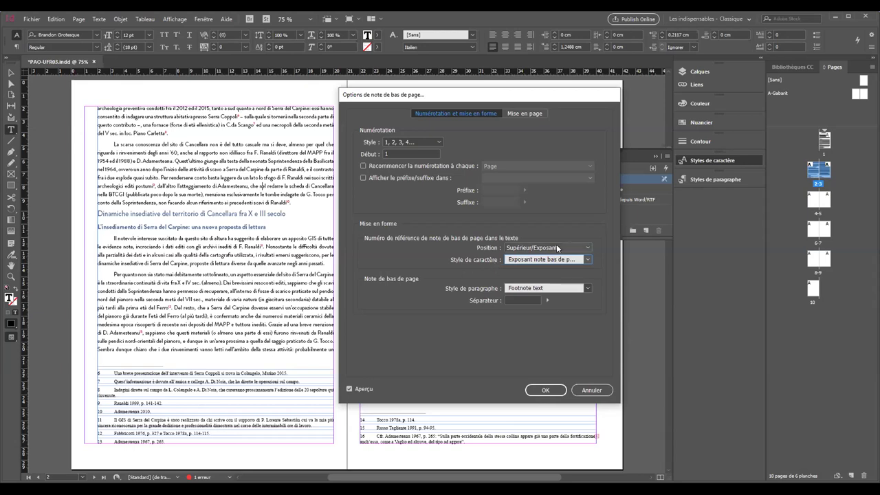
click(557, 390)
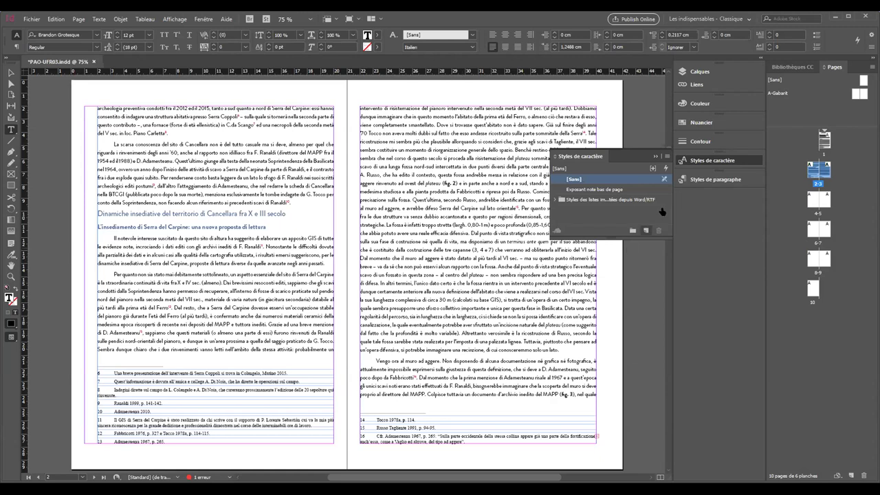
Step: Start a new character style named "Important/gras", based on [Sans]
click(668, 157)
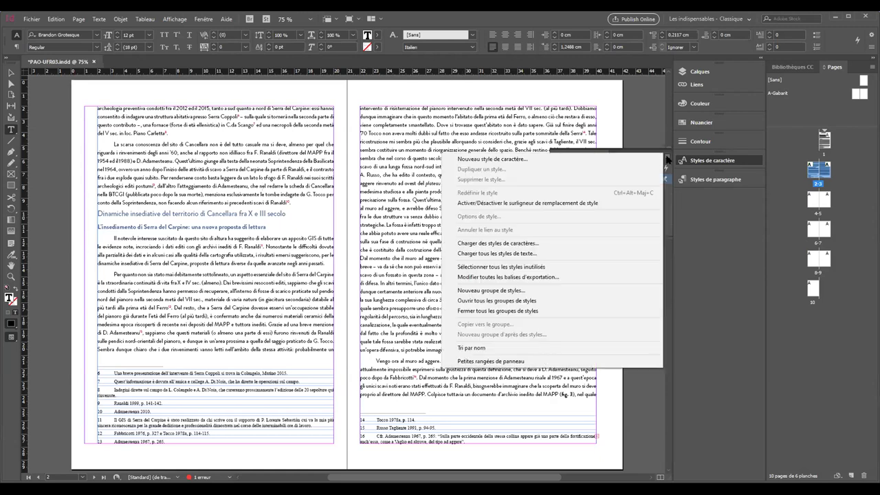
click(553, 156)
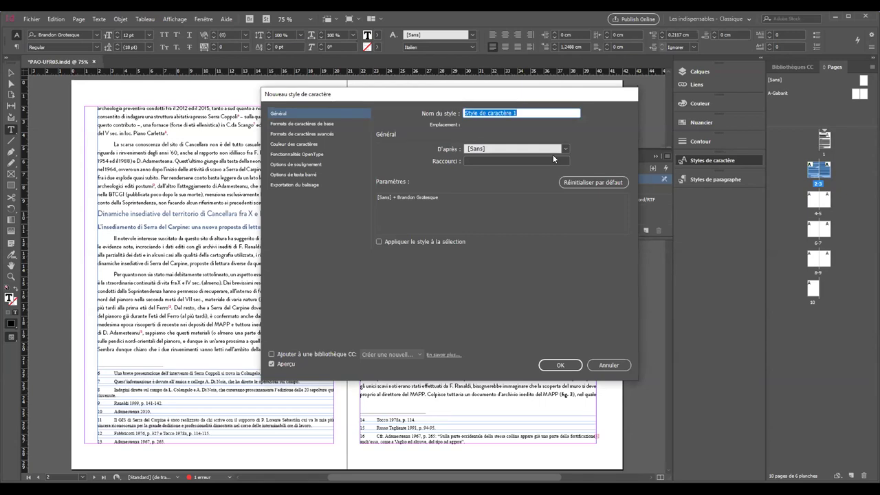
text(Important)
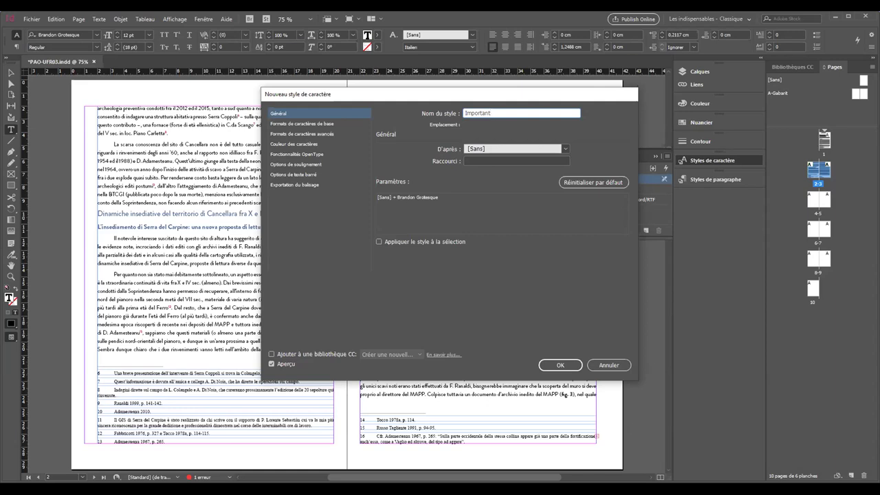
text(/gras)
Step: Set the new style's basic character format to Bold, 14 pt with automatic leading, and save the style
click(305, 124)
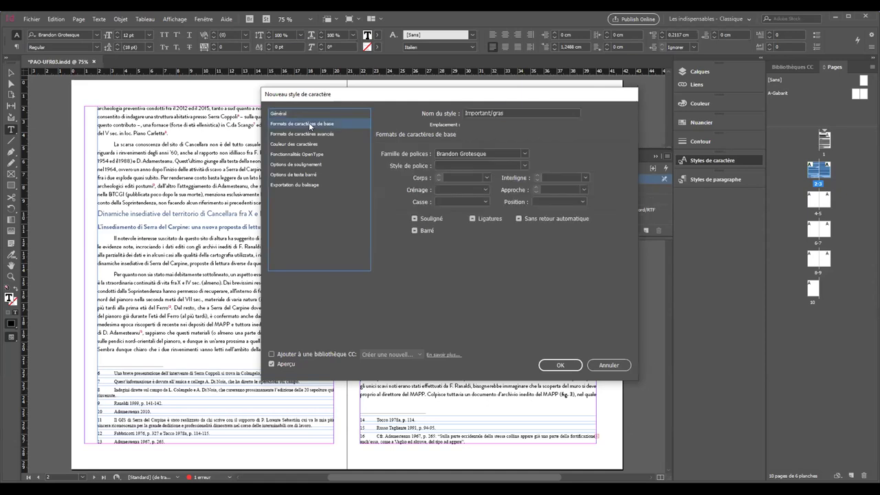
click(525, 165)
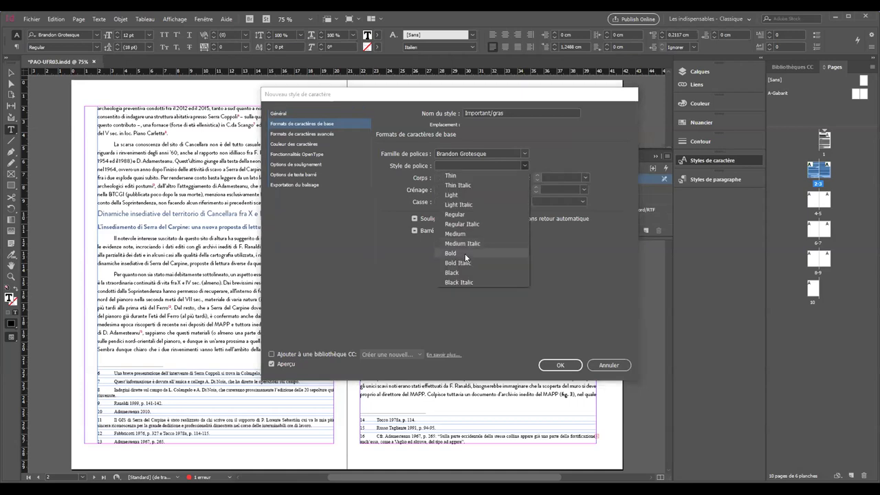
click(466, 254)
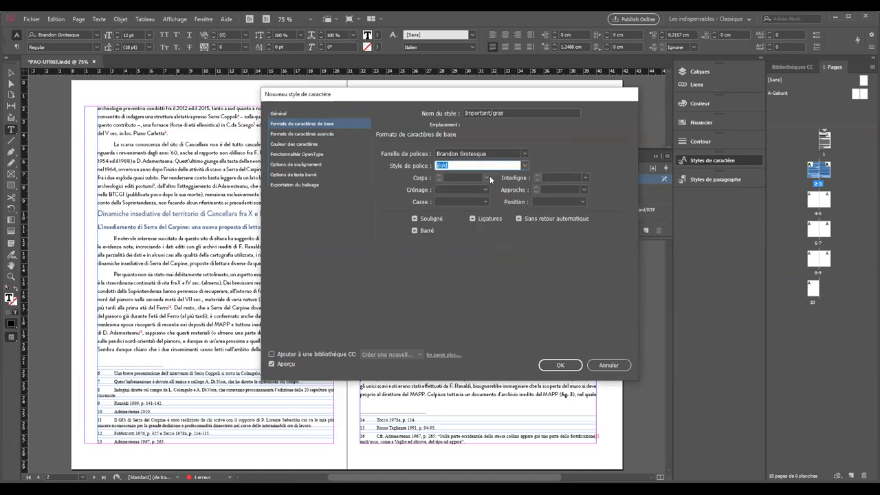
click(490, 175)
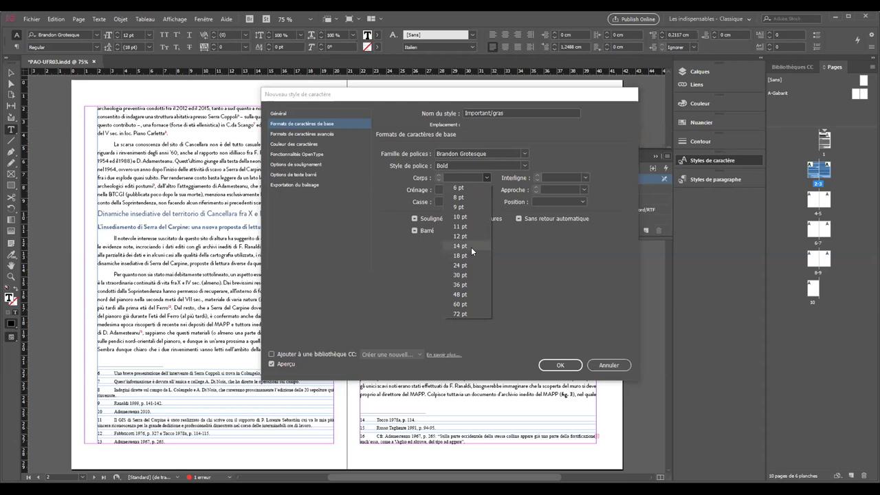
click(472, 246)
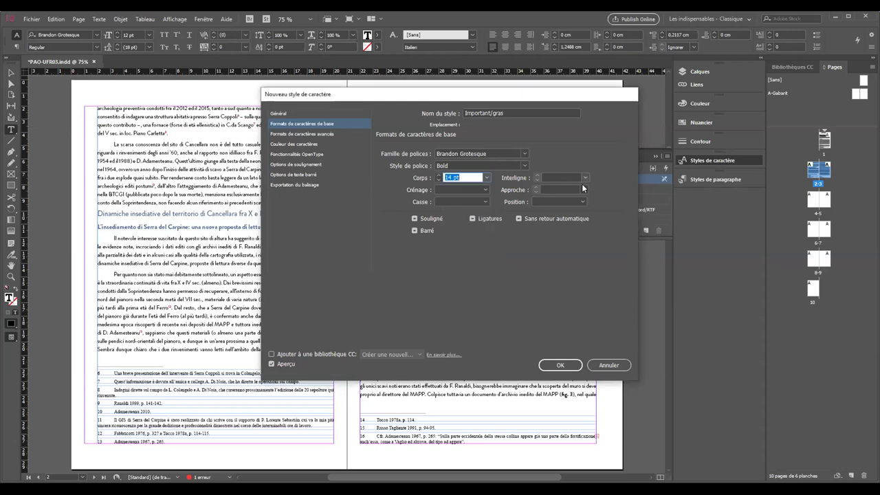
key(Tab)
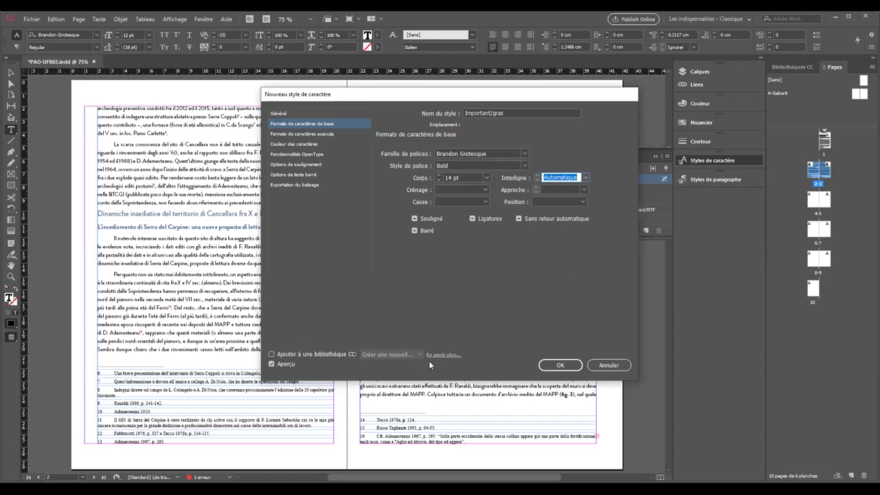
click(560, 366)
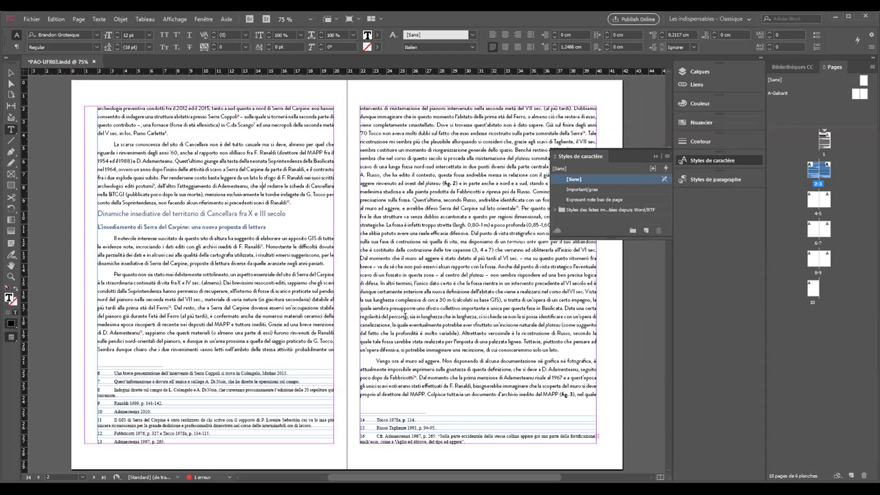
Step: Rename the "Important/gras" character style as "numero figure"
scroll(406, 318, up, 3)
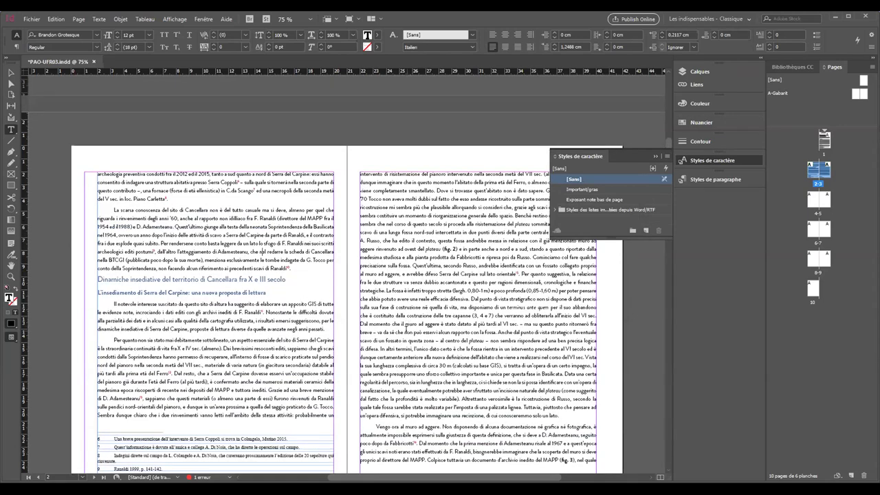
scroll(406, 331, up, 15)
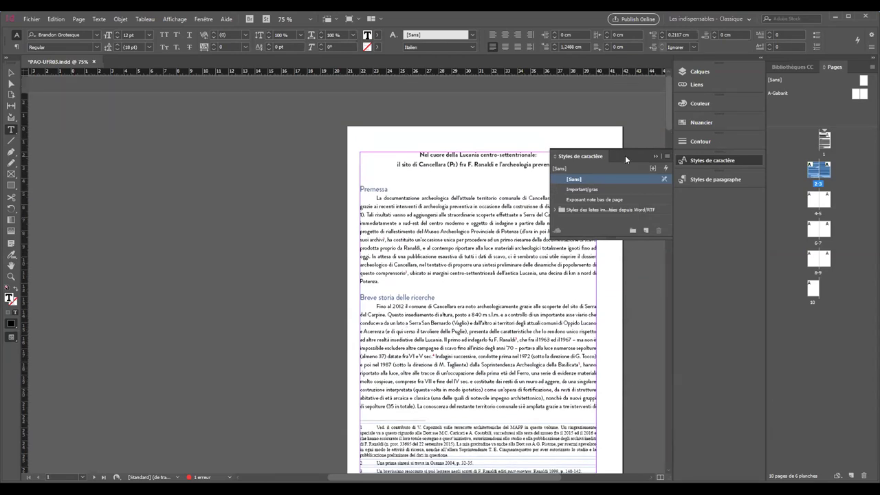
click(585, 190)
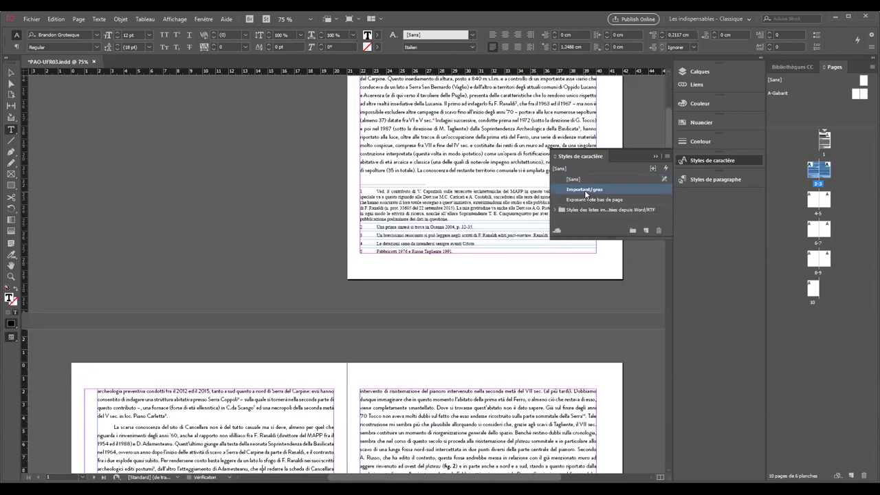
double_click(585, 192)
text(numero figure)
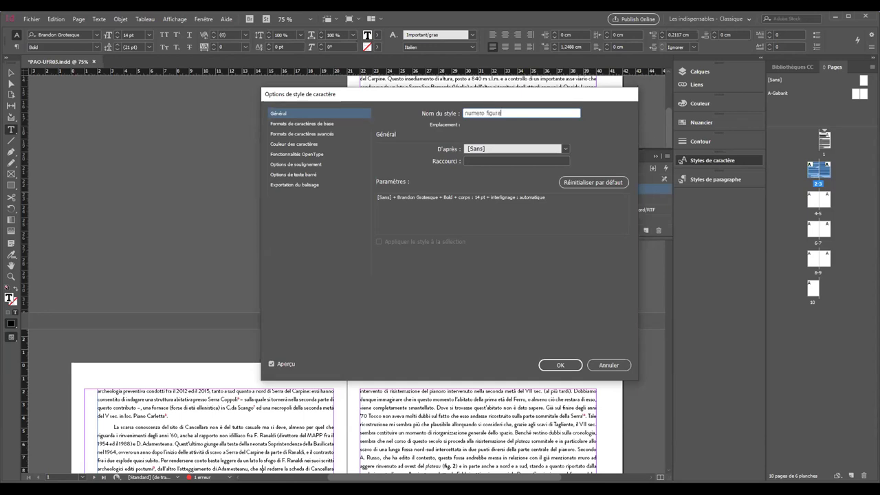
key(Return)
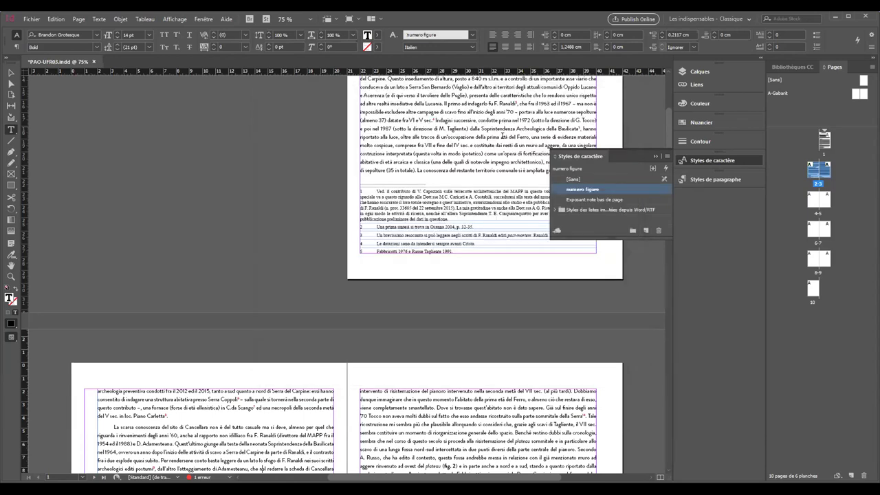
Step: Look through the body text on pages 1 to 3 for bold figure references
scroll(499, 214, up, 5)
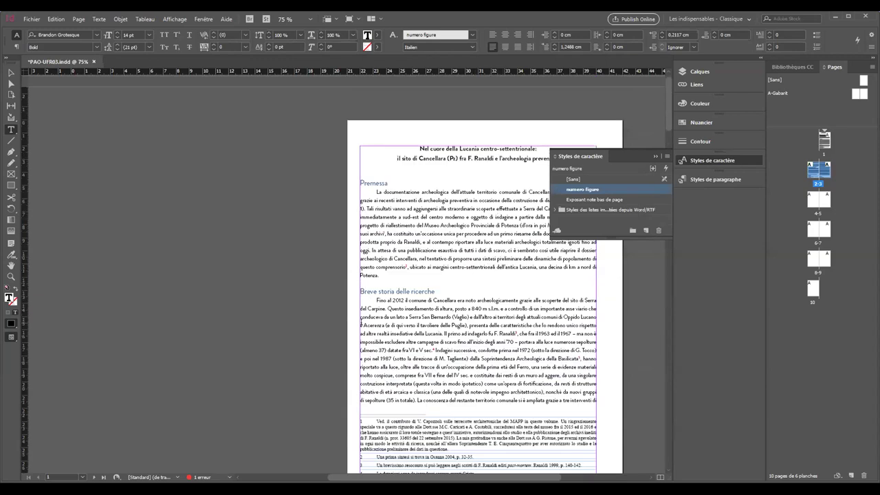
scroll(323, 334, down, 6)
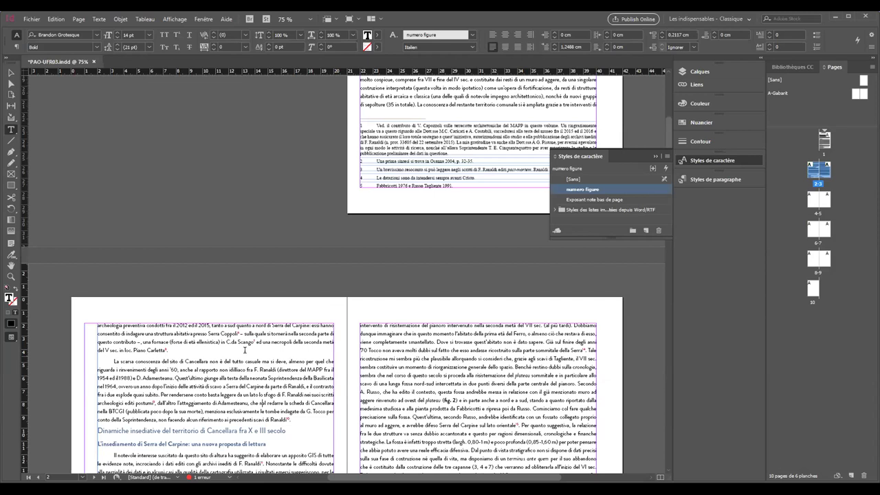
scroll(244, 350, down, 3)
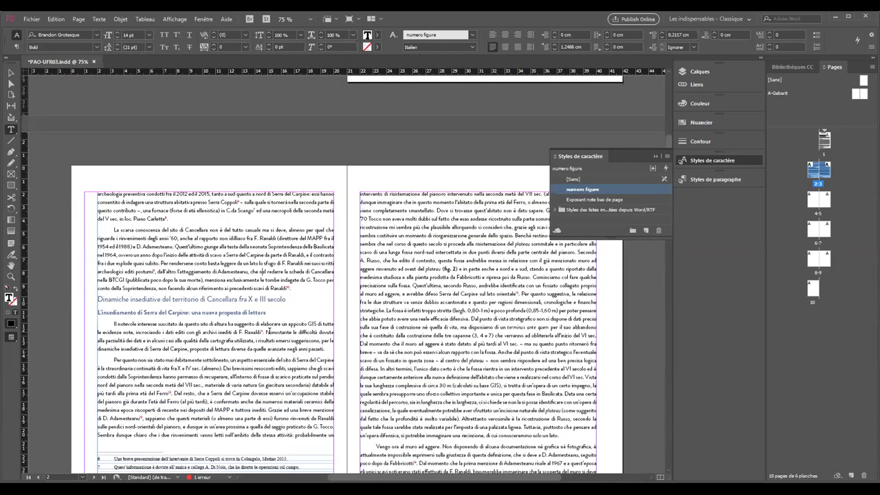
scroll(269, 331, down, 1)
scroll(444, 333, up, 2)
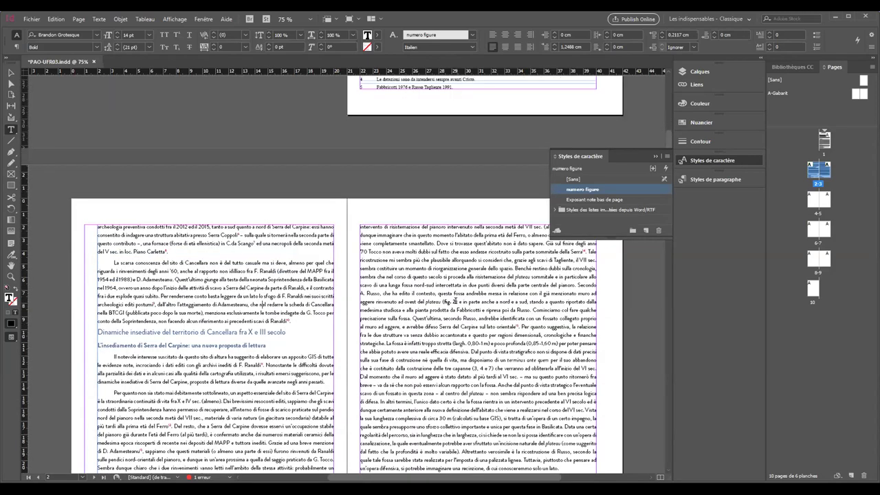
scroll(454, 301, up, 1)
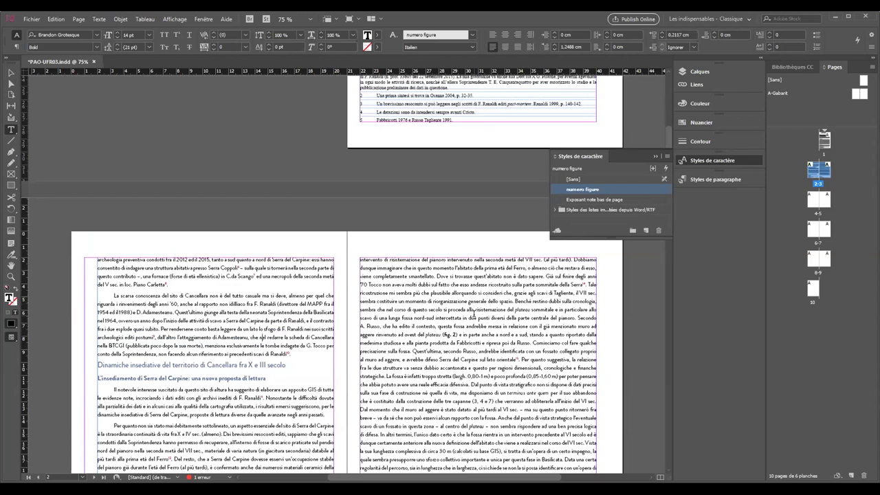
scroll(476, 315, up, 5)
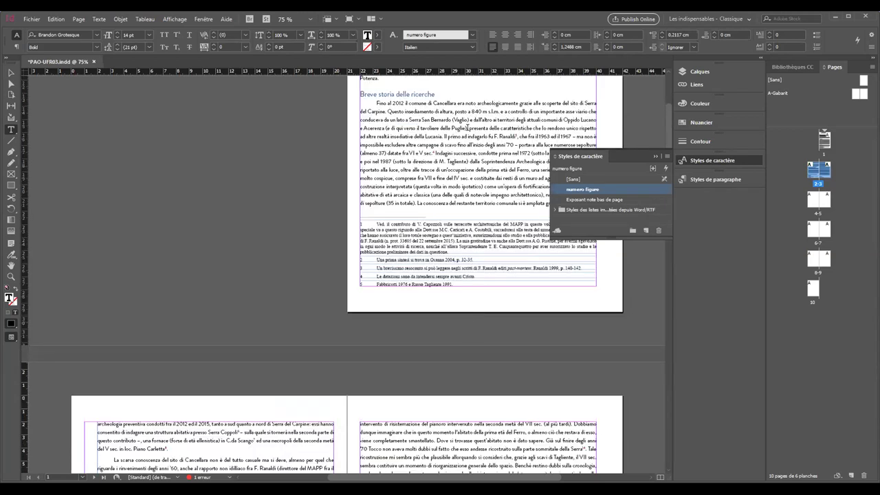
scroll(462, 137, up, 1)
scroll(461, 143, up, 3)
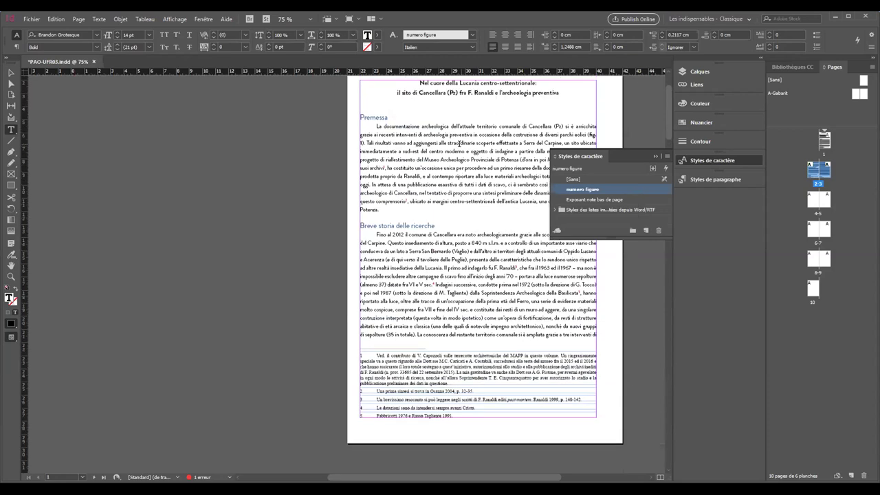
Step: Apply the "numero figure" character style to the "fig. 1" reference in the first paragraph under Premessa
click(652, 156)
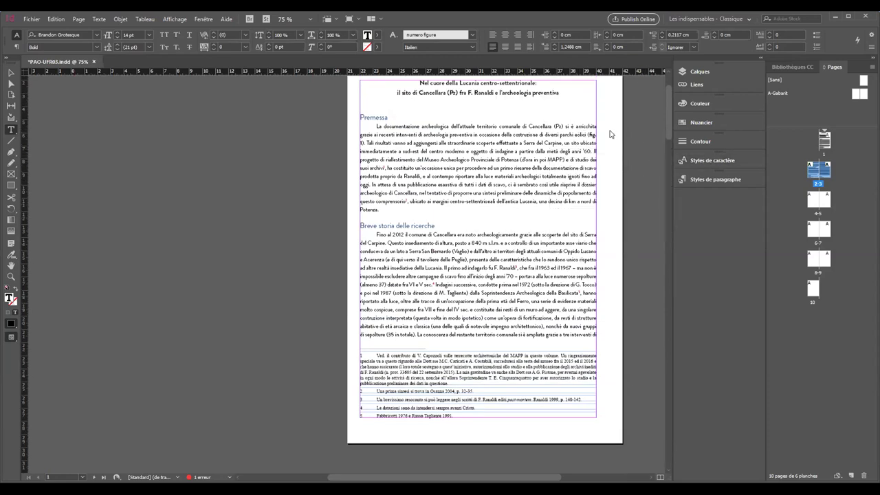
click(680, 160)
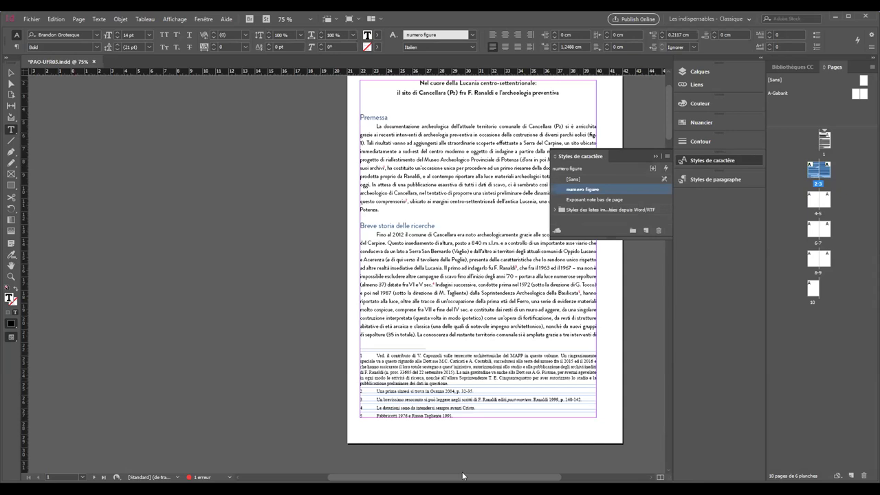
scroll(487, 464, right, 5)
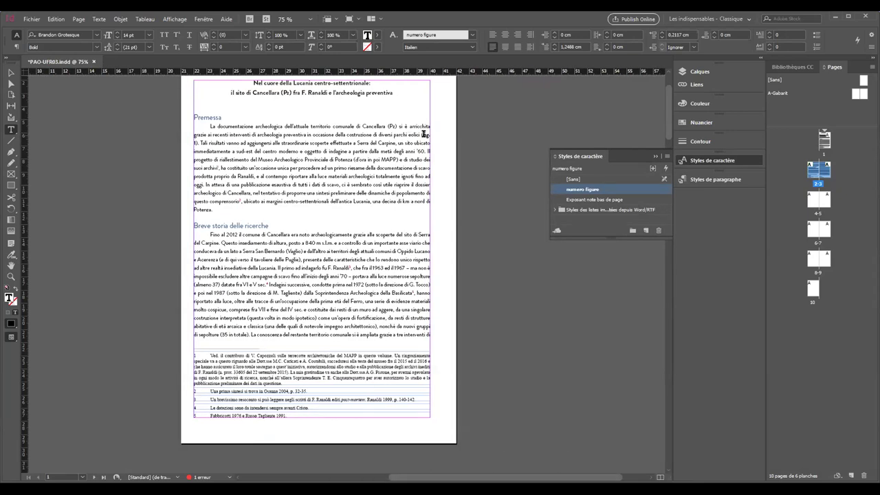
drag(423, 134, 198, 143)
key(ctrl+shift+b)
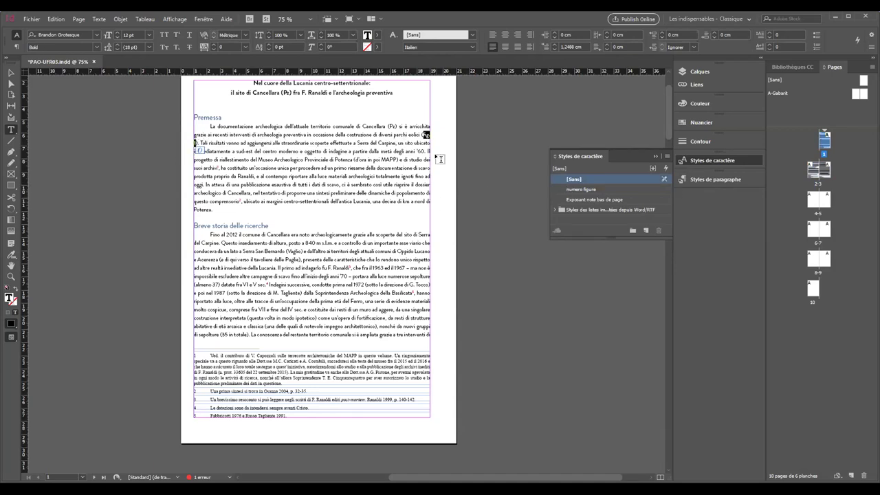
click(581, 189)
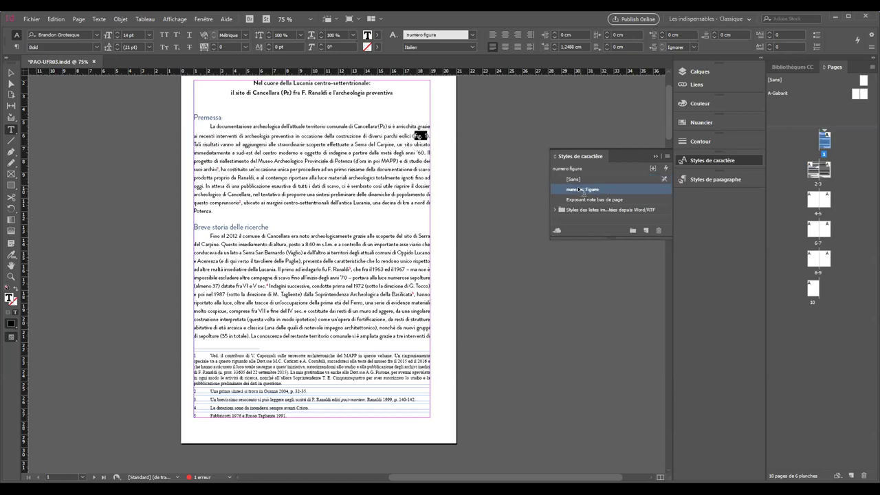
Step: Apply the "numero figure" character style to the "fig. 2" and "fig. 3" references on page 3
click(356, 178)
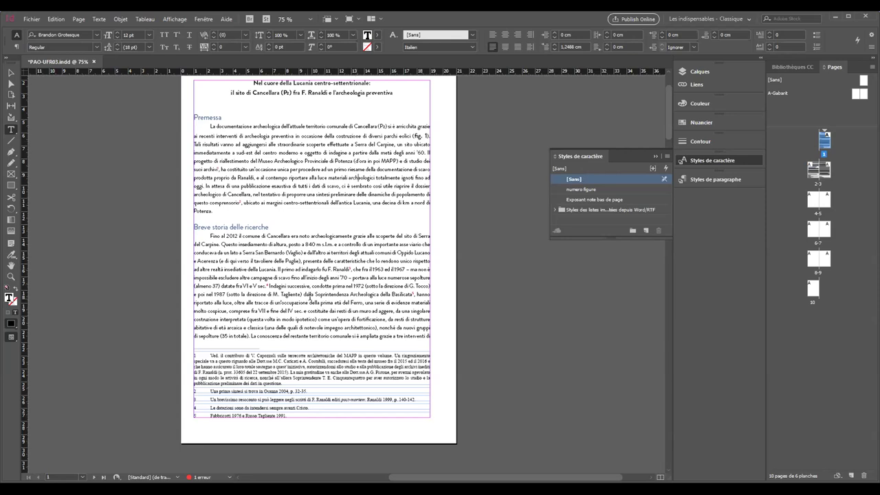
scroll(325, 279, down, 3)
scroll(325, 279, down, 10)
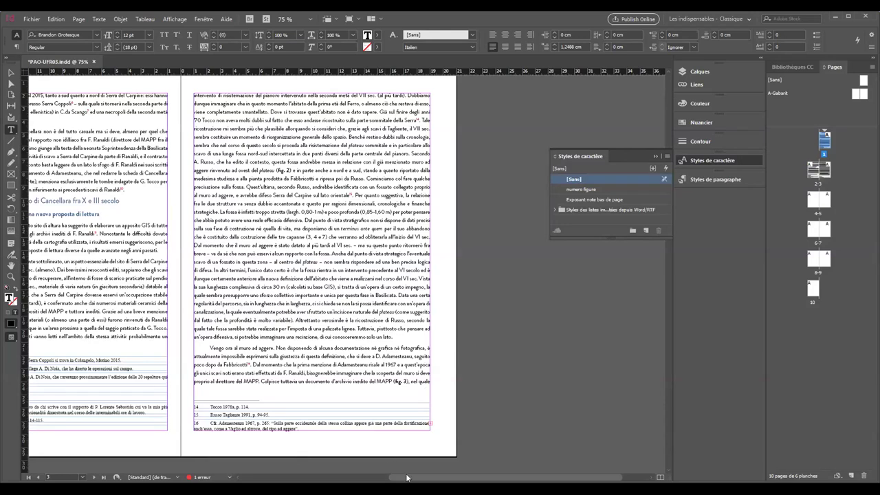
scroll(335, 174, left, 4)
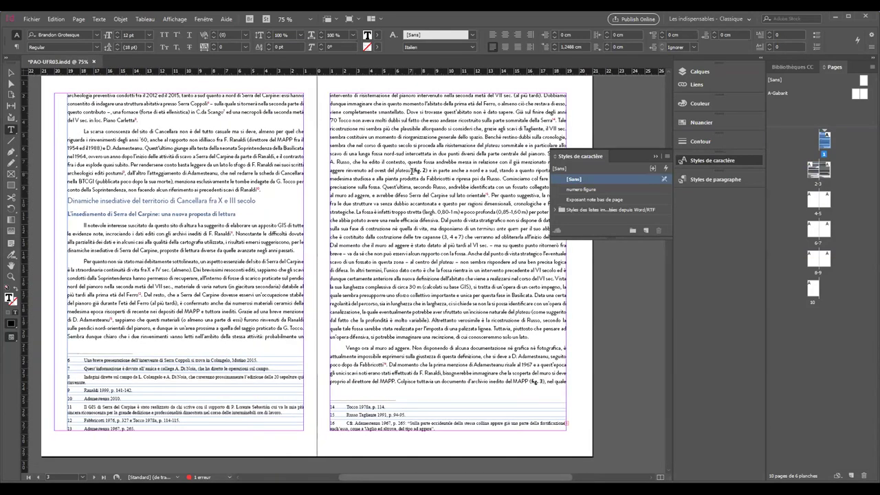
drag(413, 170, 426, 171)
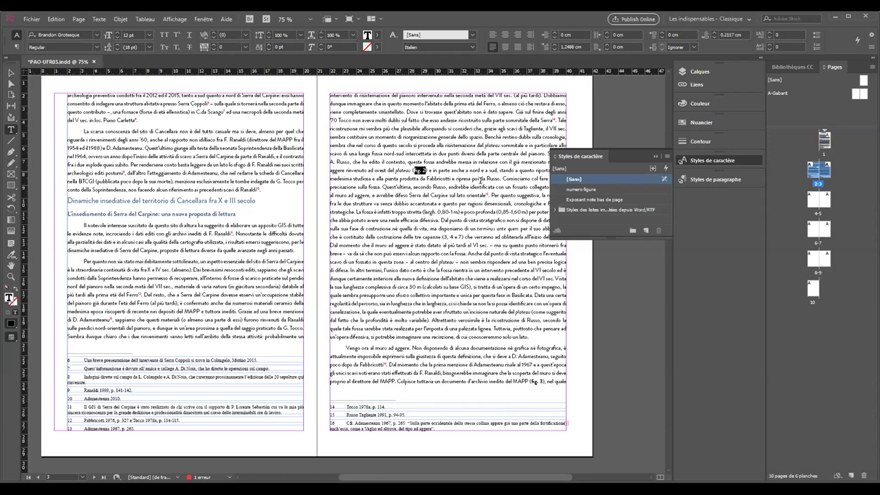
click(532, 383)
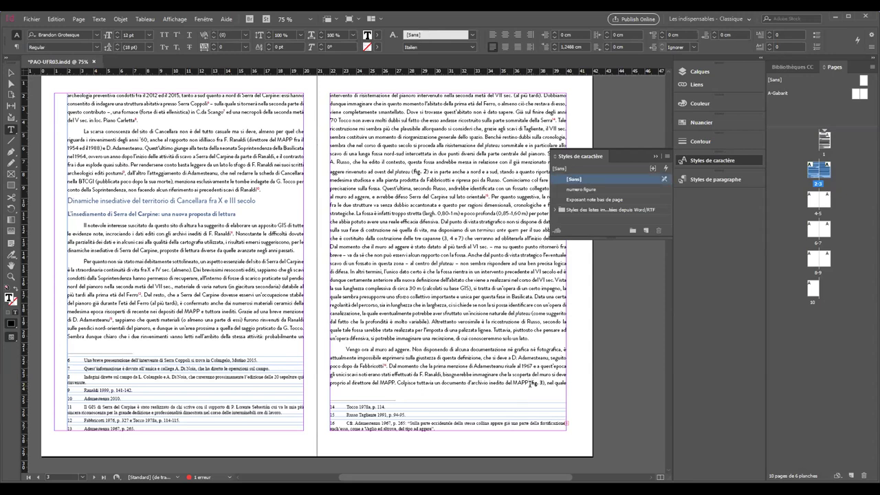
drag(532, 383, 544, 383)
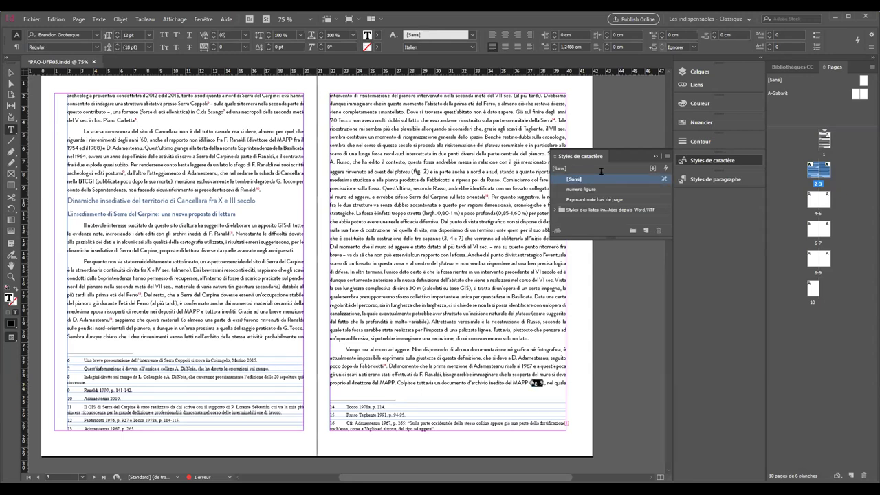
click(581, 189)
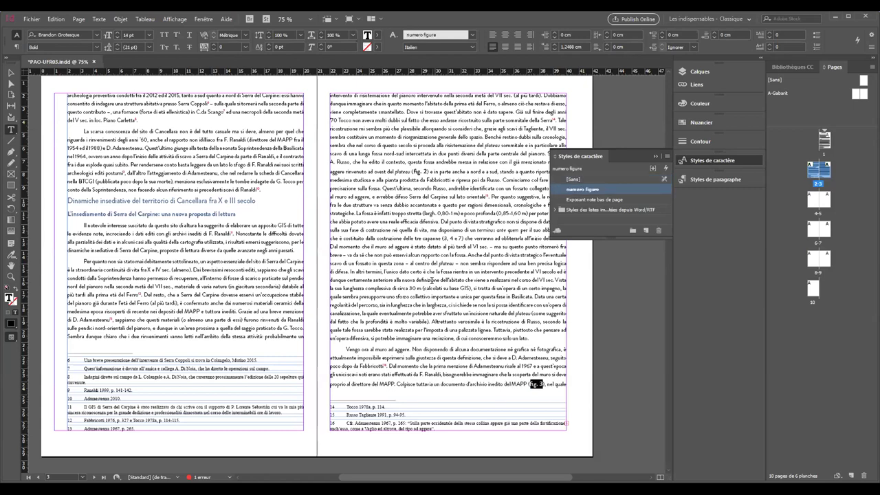
scroll(413, 303, up, 5)
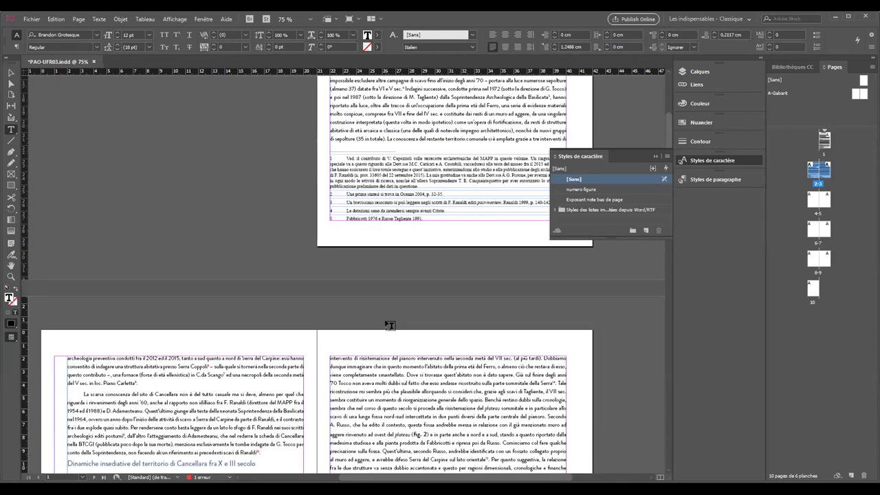
scroll(387, 326, up, 7)
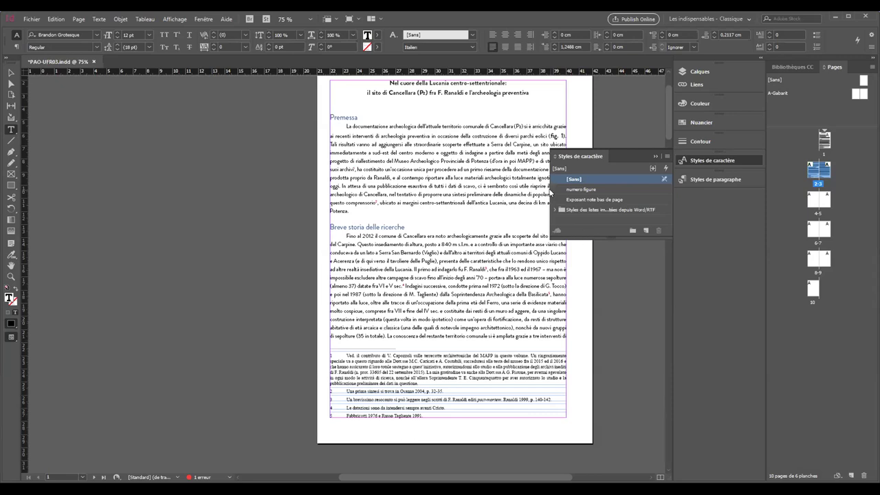
click(605, 188)
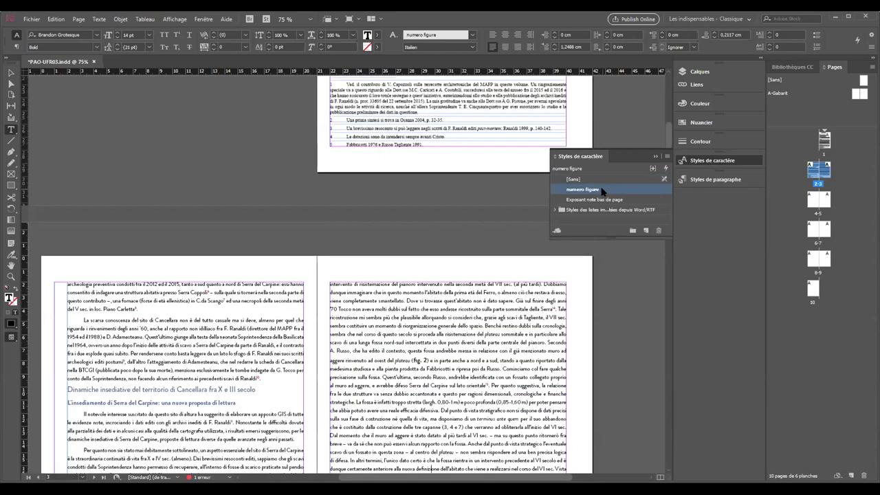
click(615, 186)
key(Return)
click(666, 156)
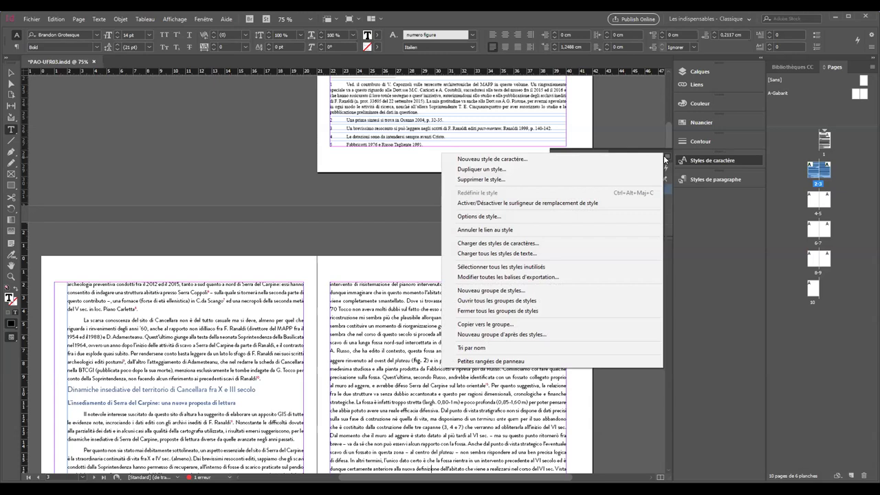
click(265, 227)
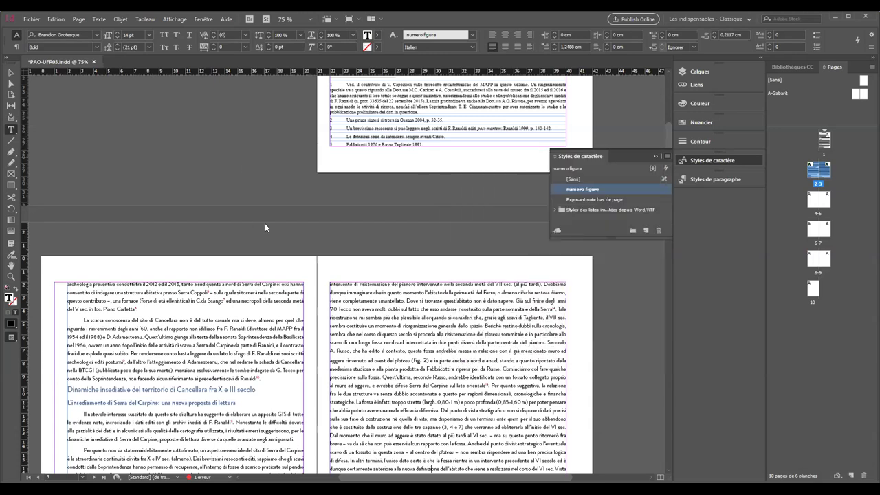
Step: Change the basic character format of the "numero figure" style to Regular, 12 pt
click(589, 191)
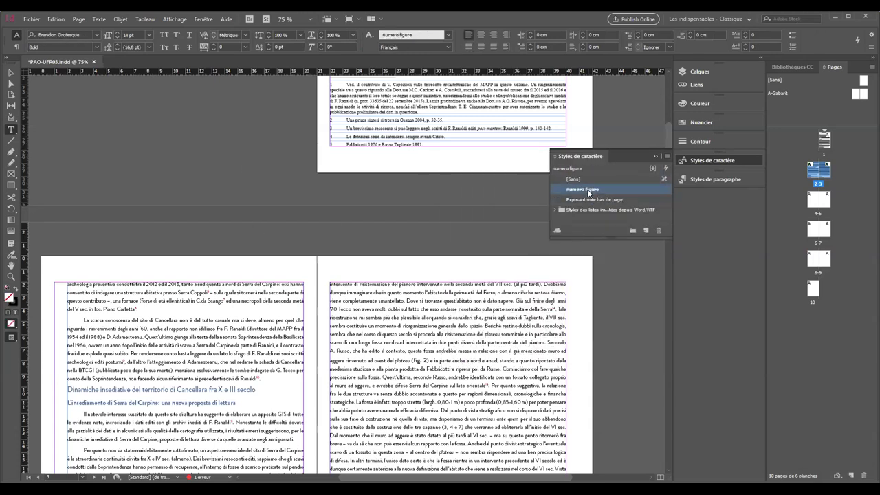
click(578, 210)
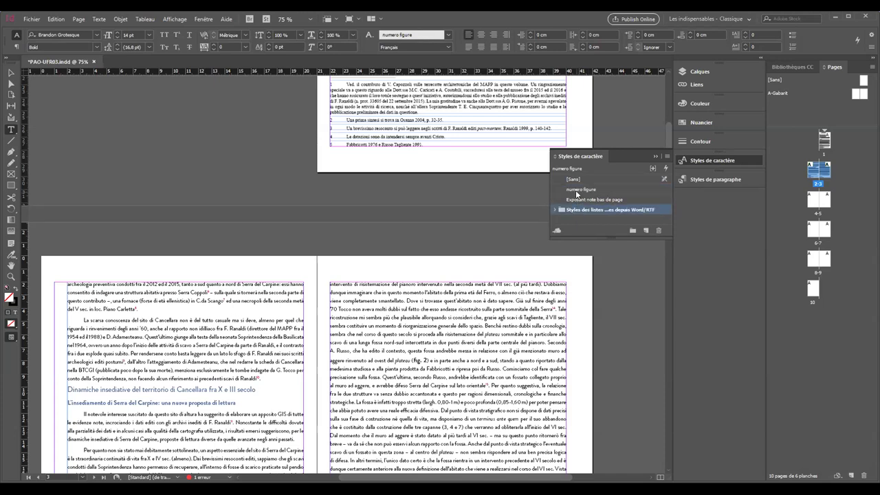
click(577, 192)
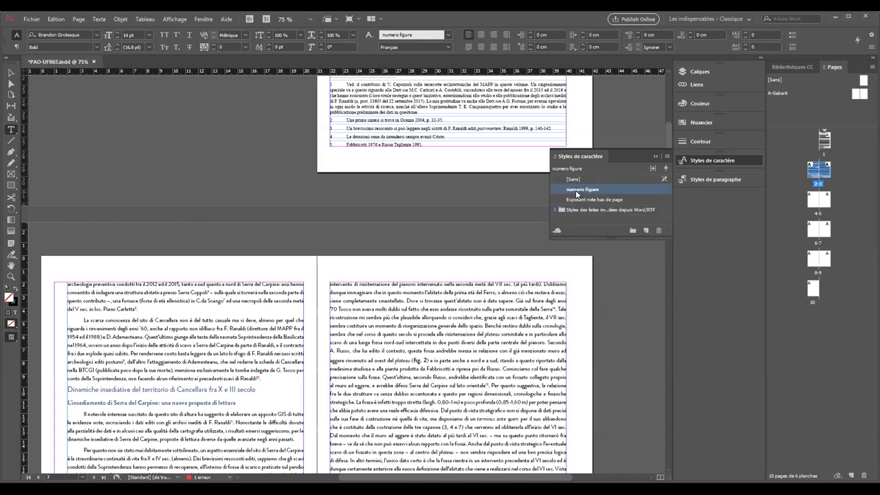
double_click(577, 191)
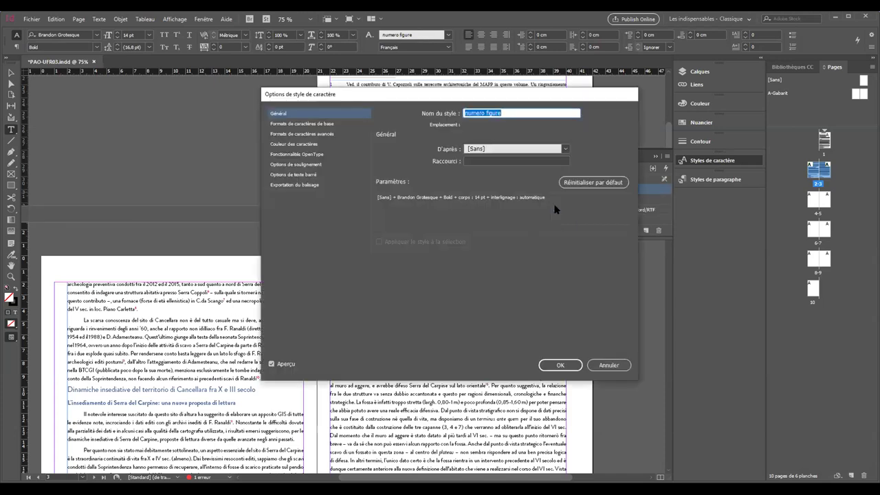
click(306, 124)
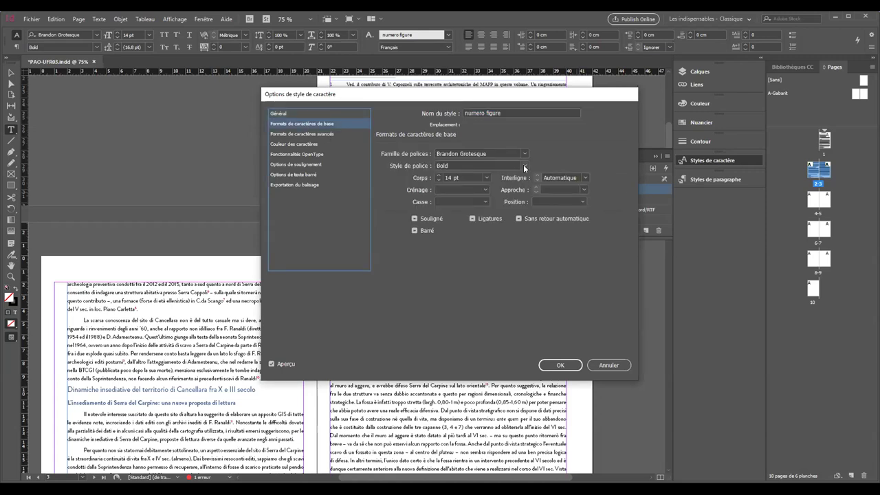
click(525, 165)
click(482, 217)
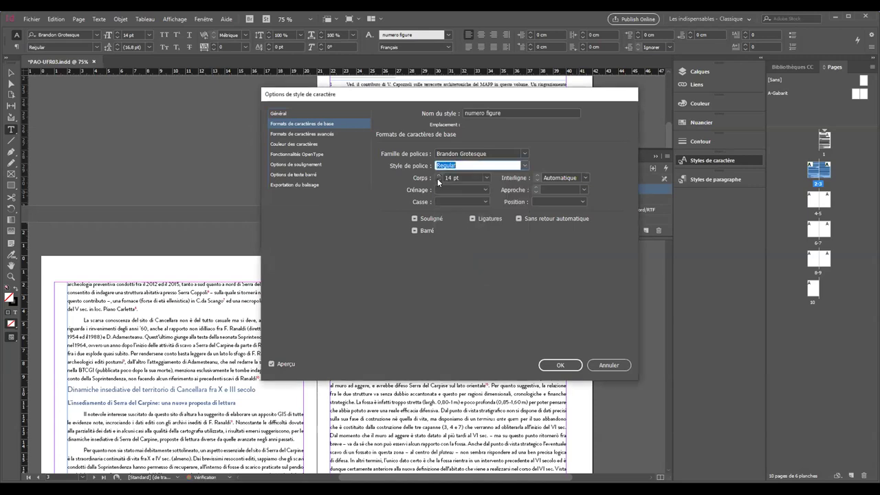
click(438, 178)
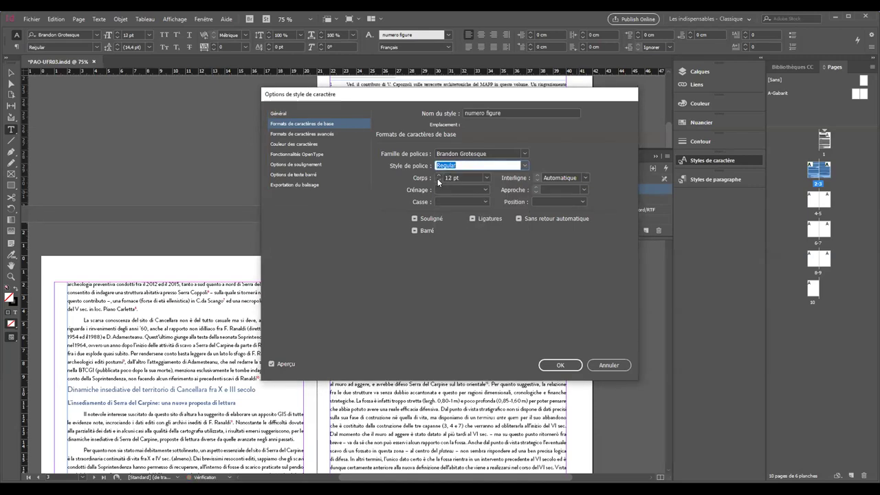
Step: Set the "numero figure" style's character colour to red C=15 M=100 J=100 N=0 and save the style
click(308, 144)
click(488, 204)
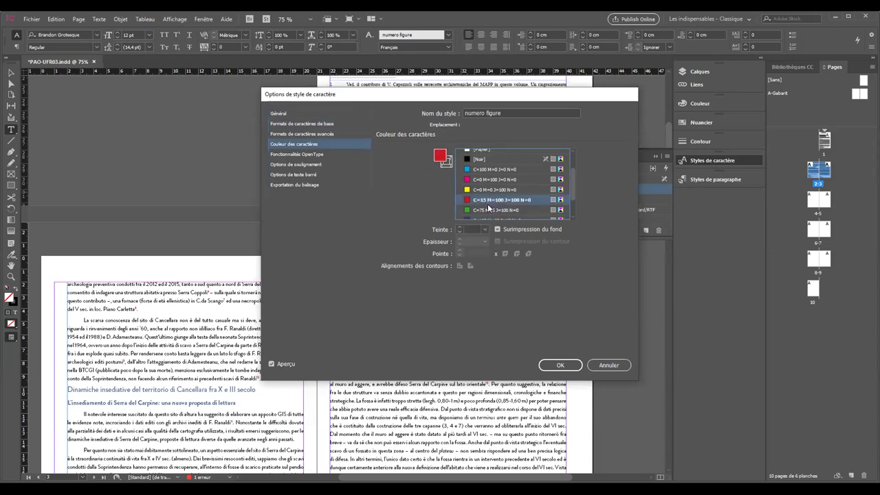
click(558, 364)
Step: Check the figure references on pages 1 to 3 for the updated "numero figure" formatting
scroll(441, 167, up, 4)
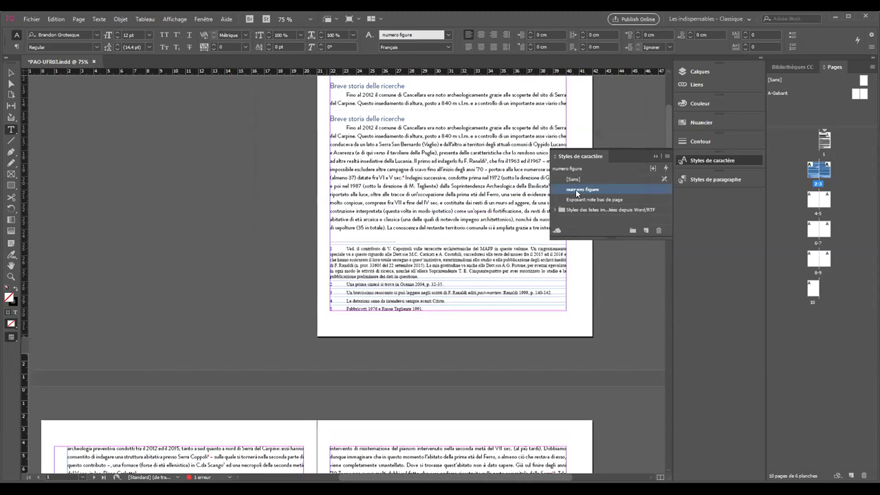
scroll(441, 167, up, 3)
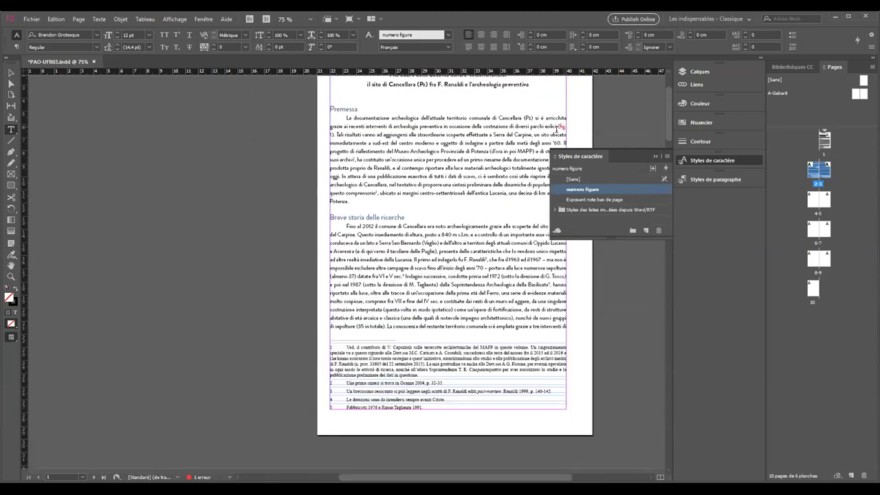
scroll(491, 147, down, 6)
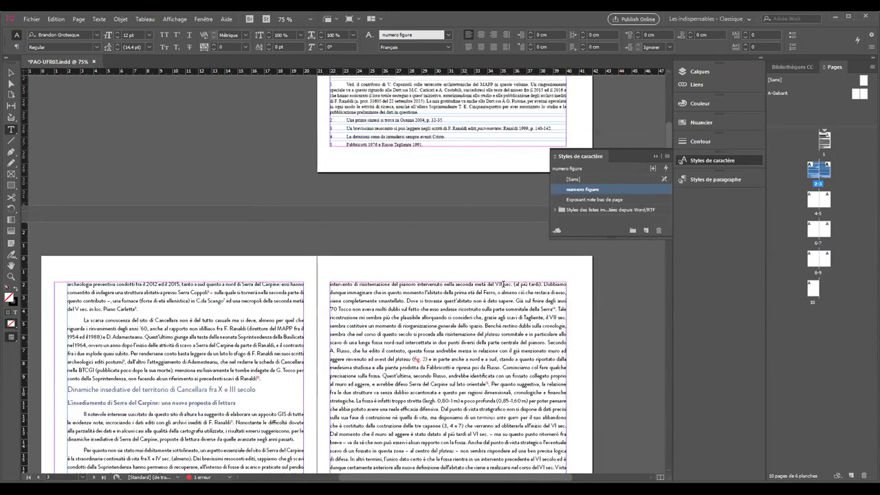
scroll(414, 218, down, 2)
scroll(421, 245, down, 3)
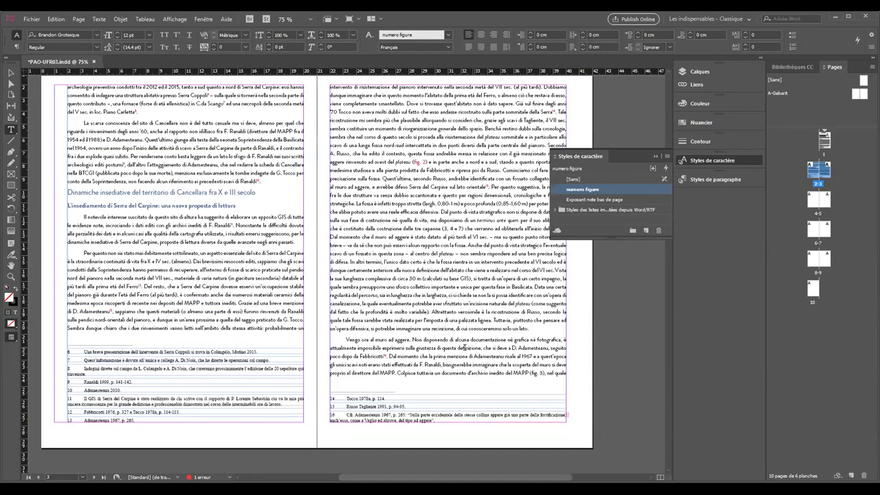
scroll(431, 358, up, 1)
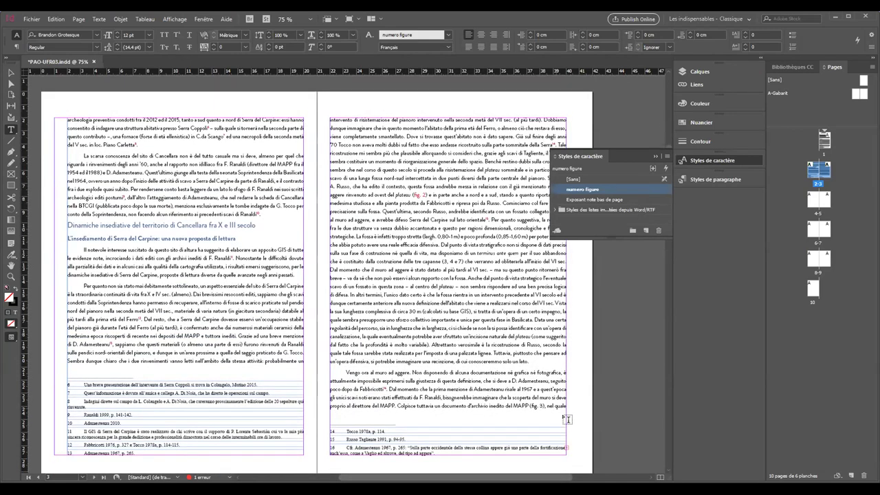
Step: Try to apply the "numero figure" character style to the "fig. 3" reference near the end of page 3
click(541, 408)
key(shift+End)
drag(535, 409, 543, 408)
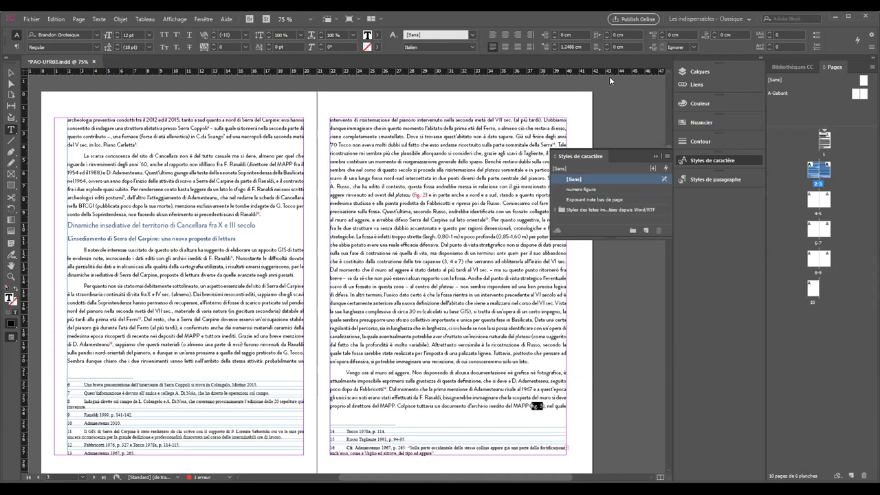
key(ctrl+KP_1)
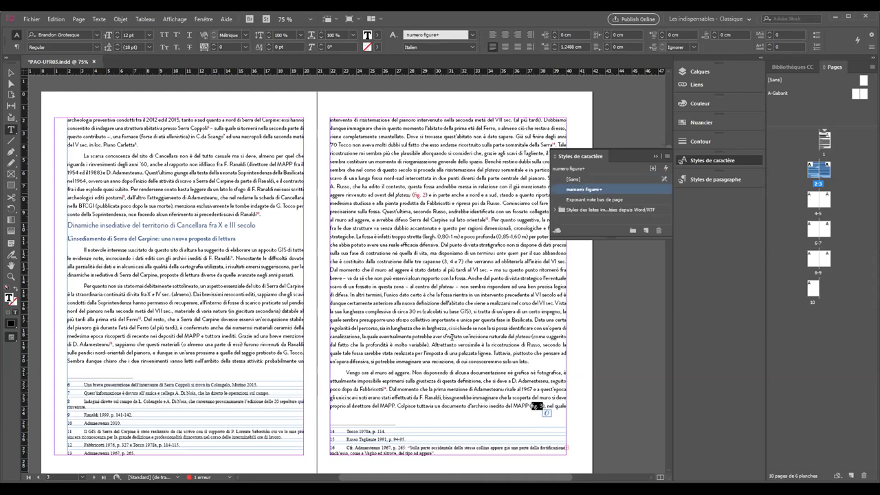
Step: Reselect the "fig. 3" reference in the last paragraph of page 3 and apply the "numero figure" character style without overrides
click(532, 405)
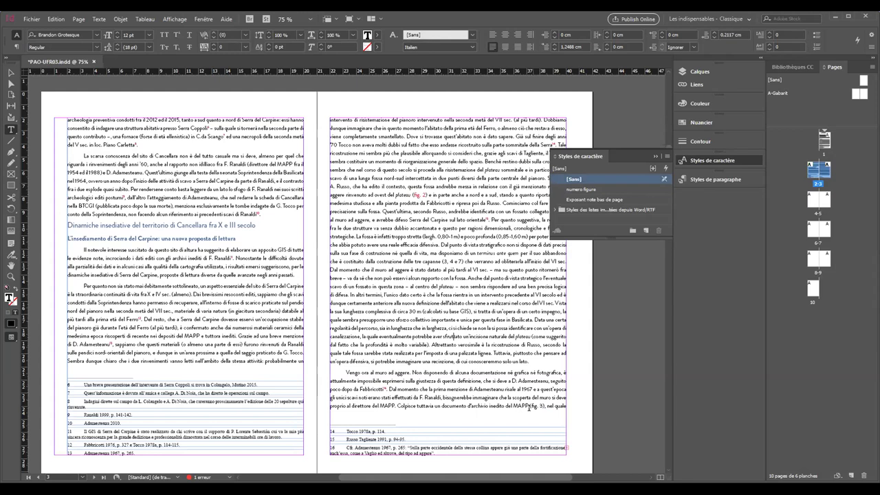
double_click(533, 406)
drag(535, 406, 542, 405)
click(617, 188)
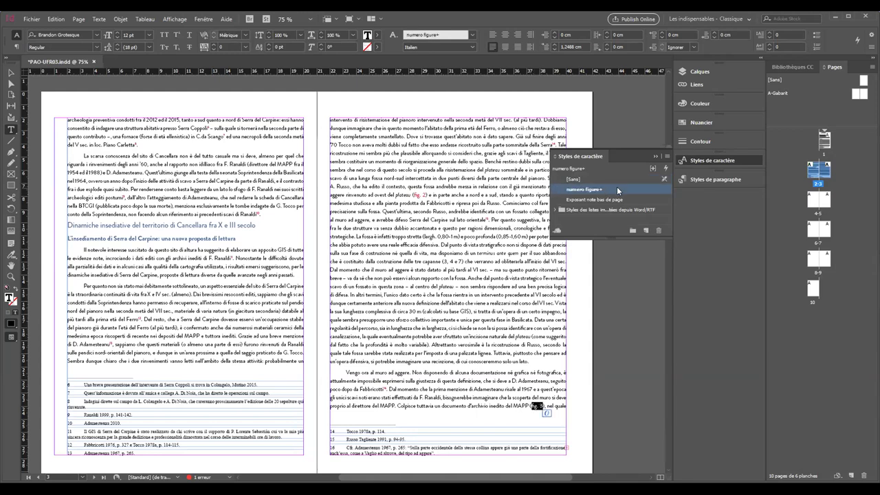
double_click(617, 187)
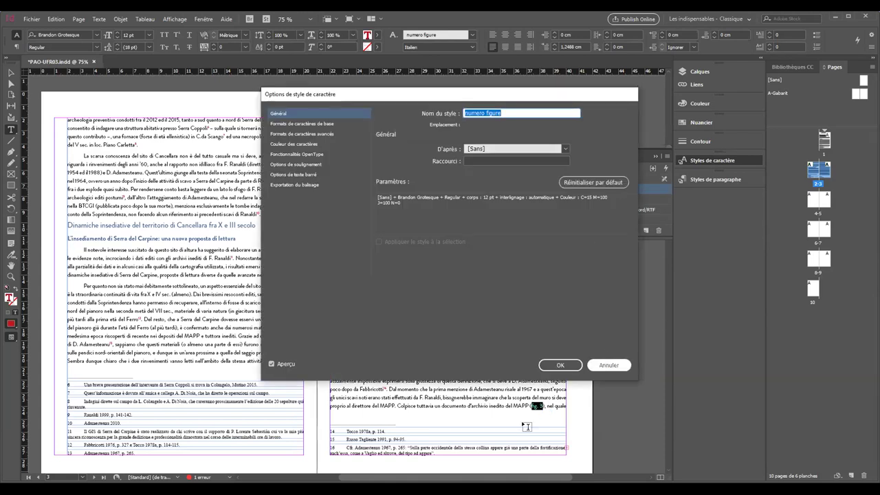
key(Return)
click(497, 270)
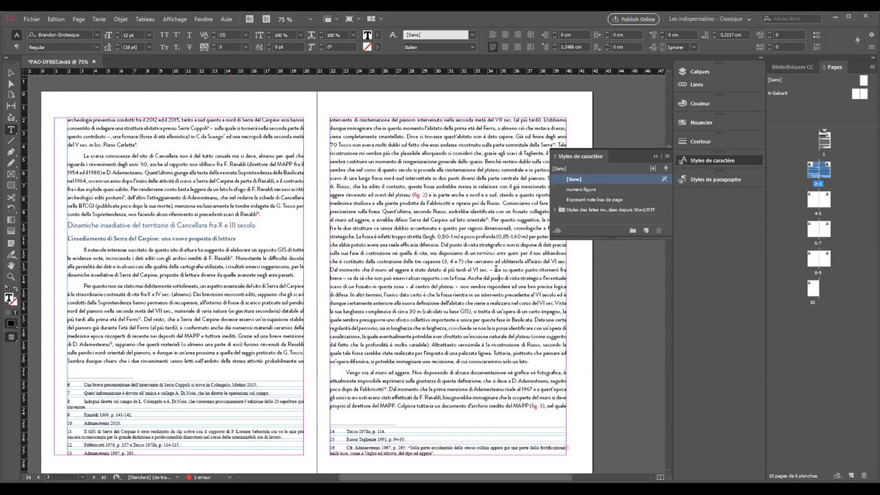
scroll(496, 269, up, 10)
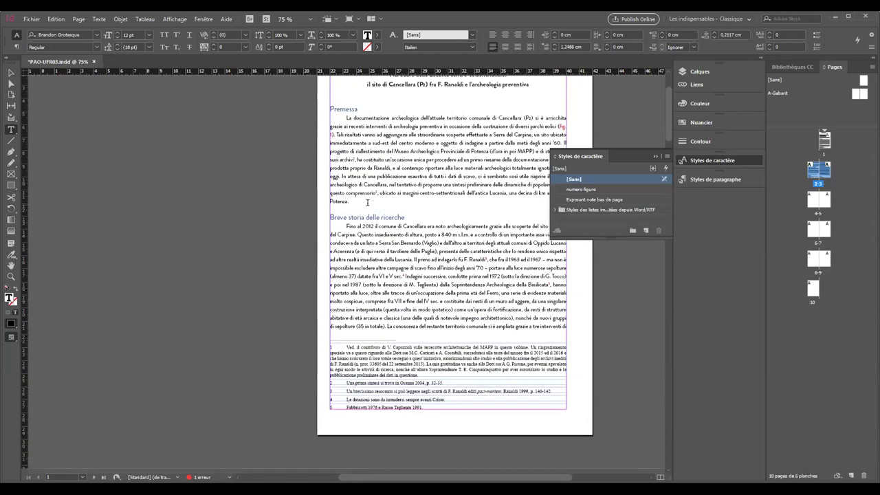
click(367, 203)
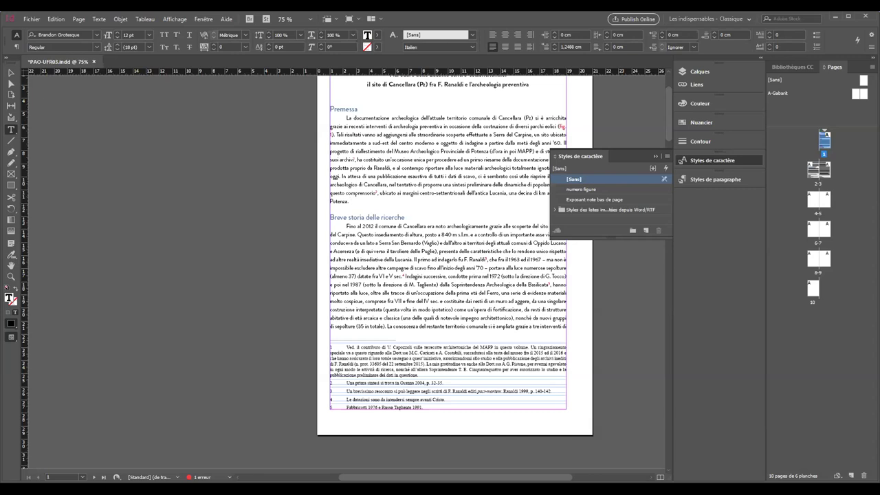
click(108, 17)
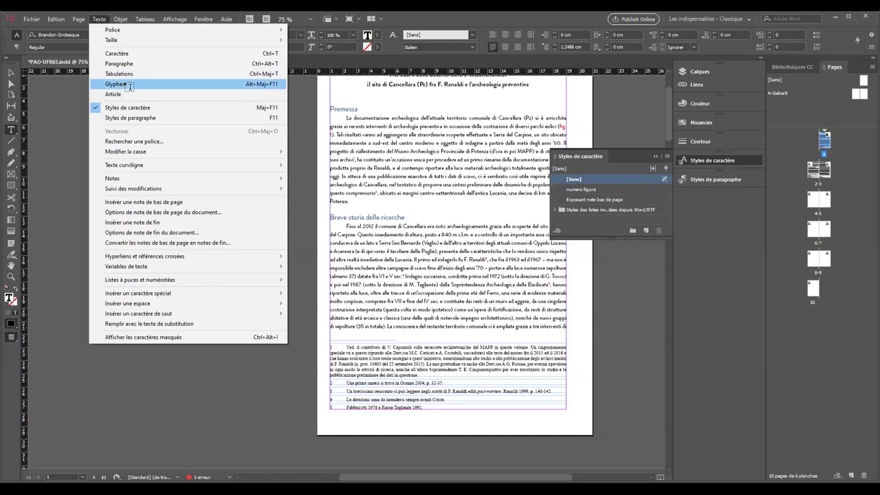
click(9, 74)
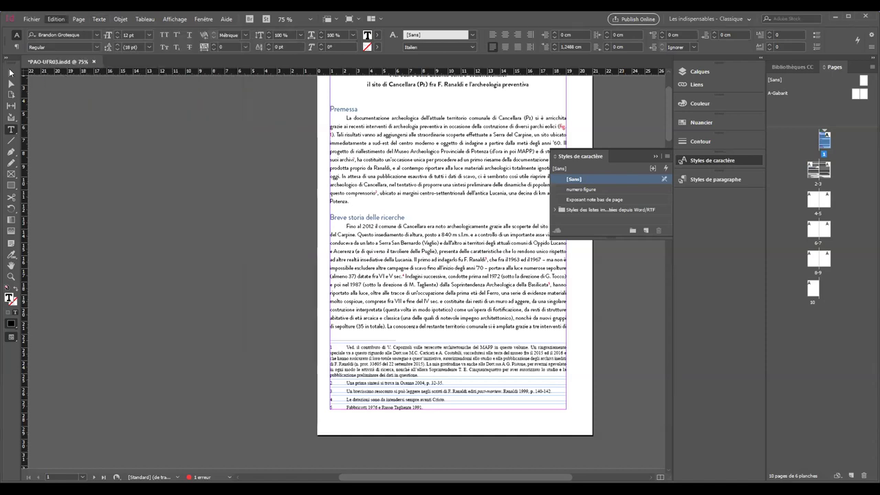
Step: Open the glyph browser and examine the full Brandon Grotesque Regular character set
click(10, 78)
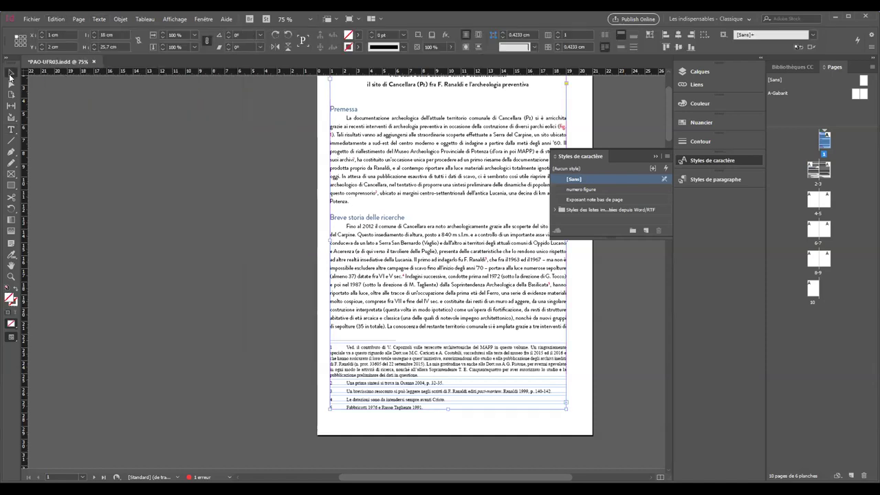
click(107, 20)
click(124, 84)
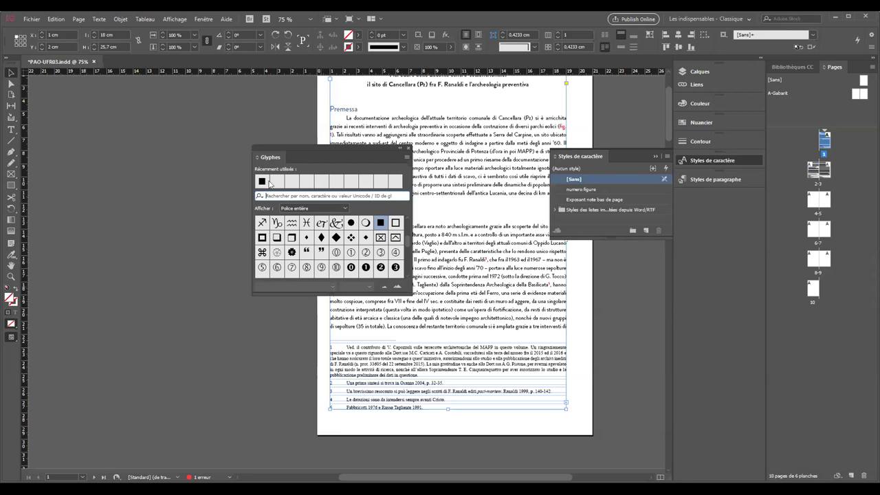
drag(292, 293, 292, 289)
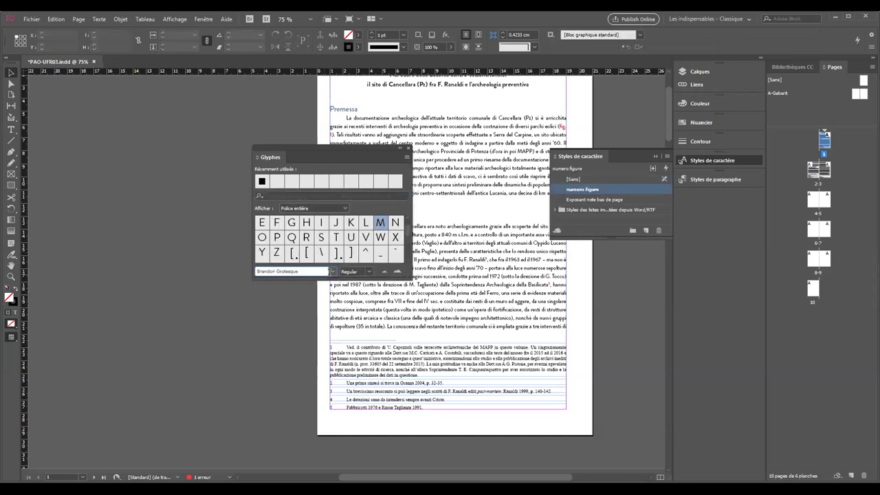
scroll(330, 237, up, 3)
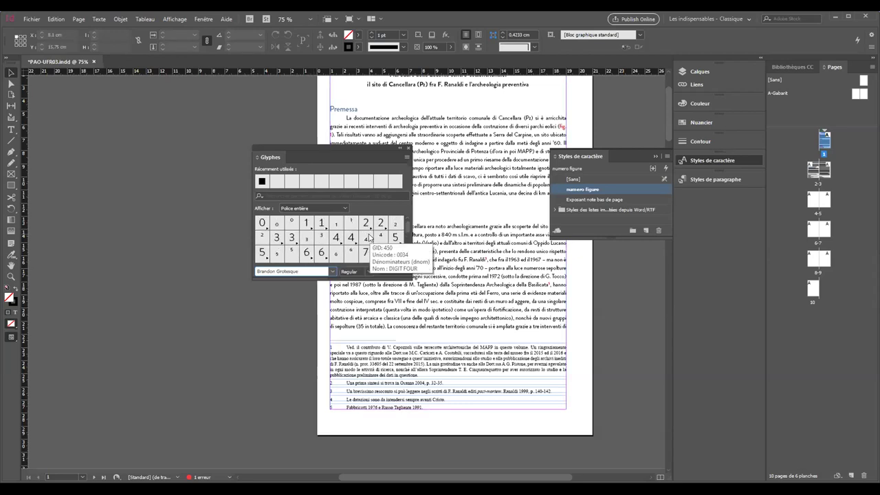
scroll(351, 237, down, 4)
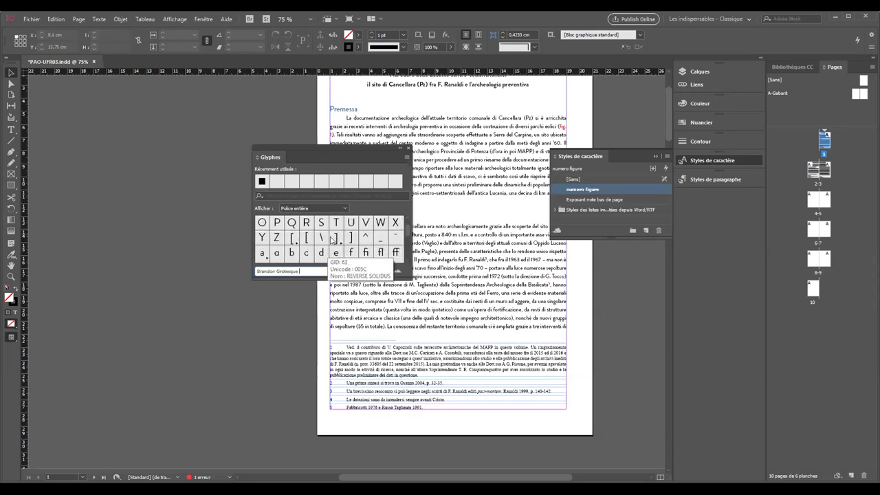
scroll(327, 239, down, 1)
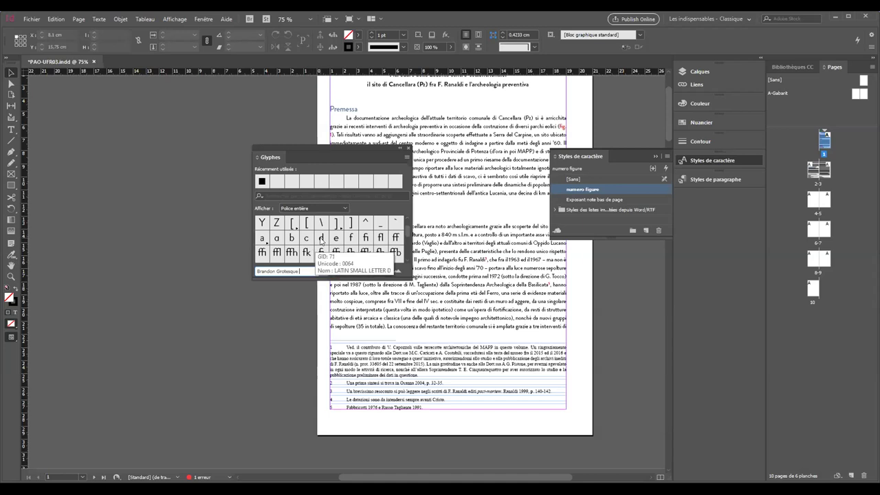
scroll(317, 245, down, 5)
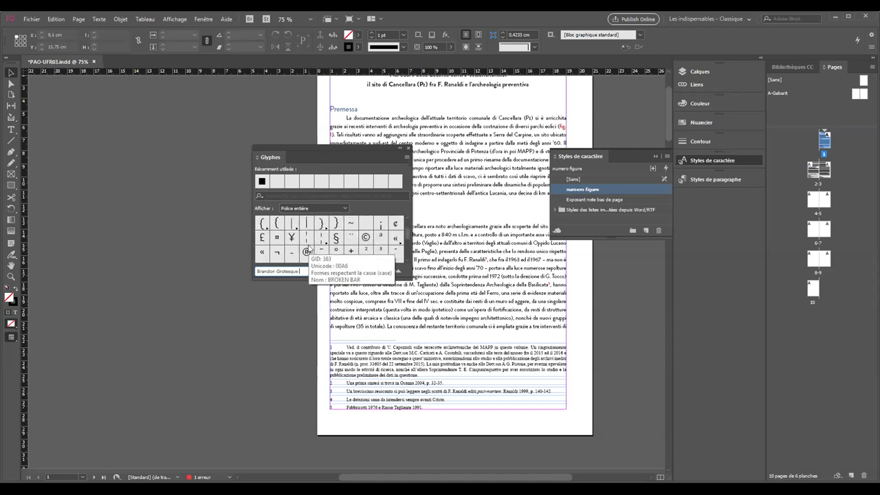
scroll(366, 239, down, 1)
scroll(367, 239, down, 4)
scroll(323, 240, down, 10)
scroll(287, 246, down, 15)
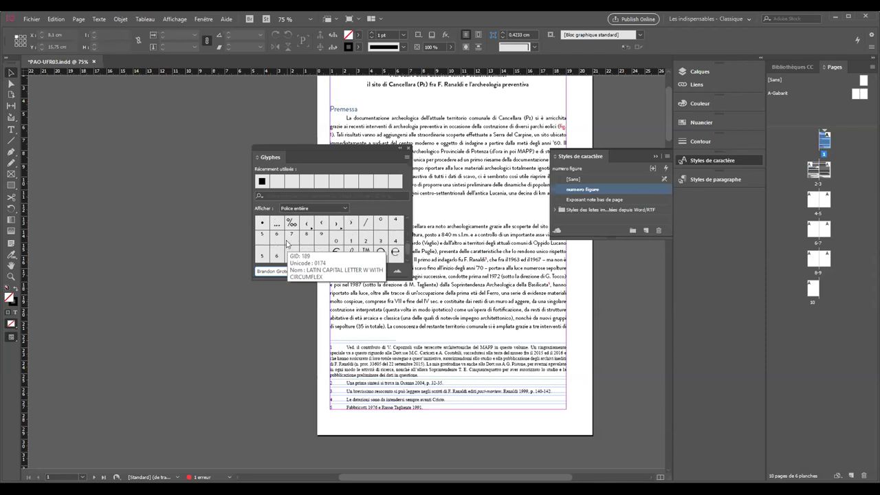
scroll(288, 246, down, 10)
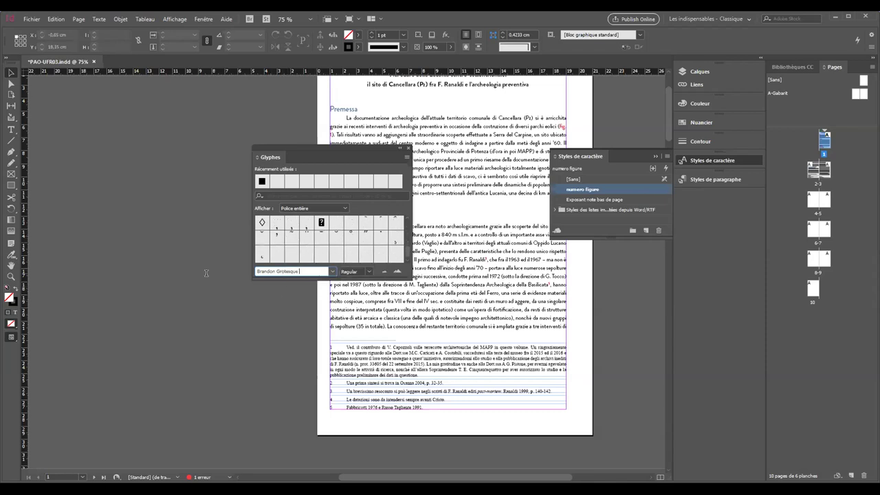
Step: Switch the glyph browser's font to Wingdings and examine its symbols, including the filled square
key(Return)
text(W)
key(Return)
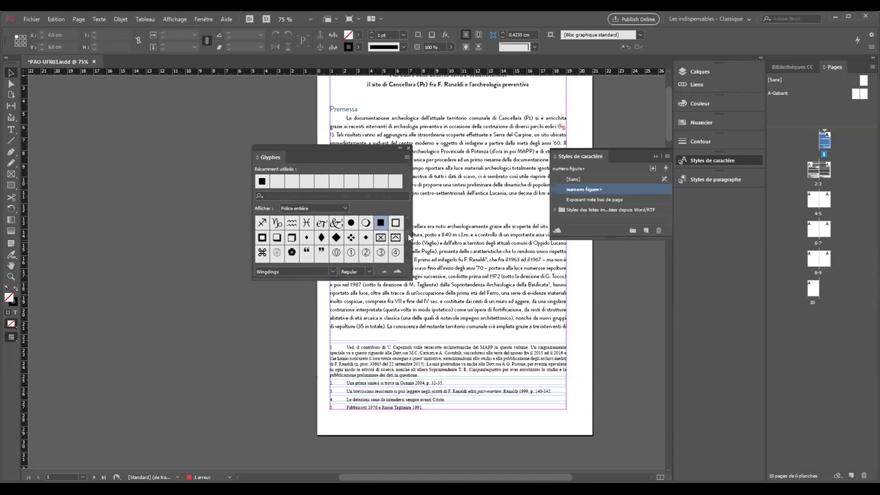
scroll(411, 237, up, 3)
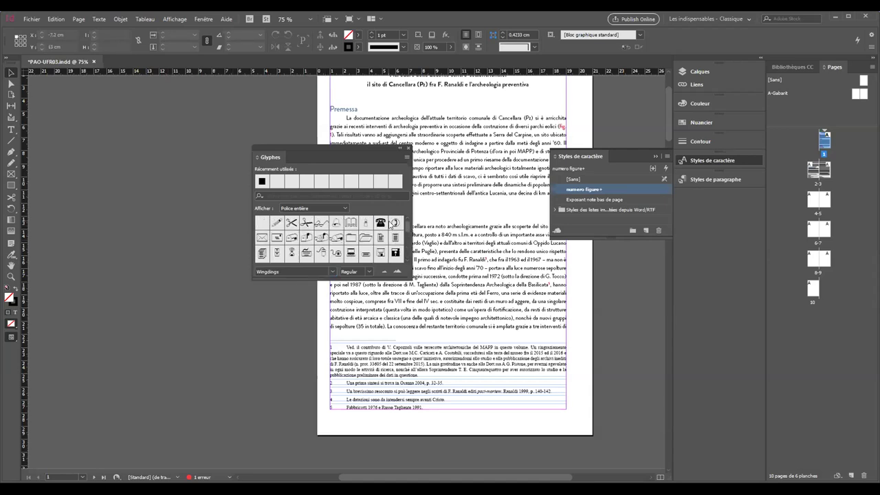
scroll(408, 264, down, 1)
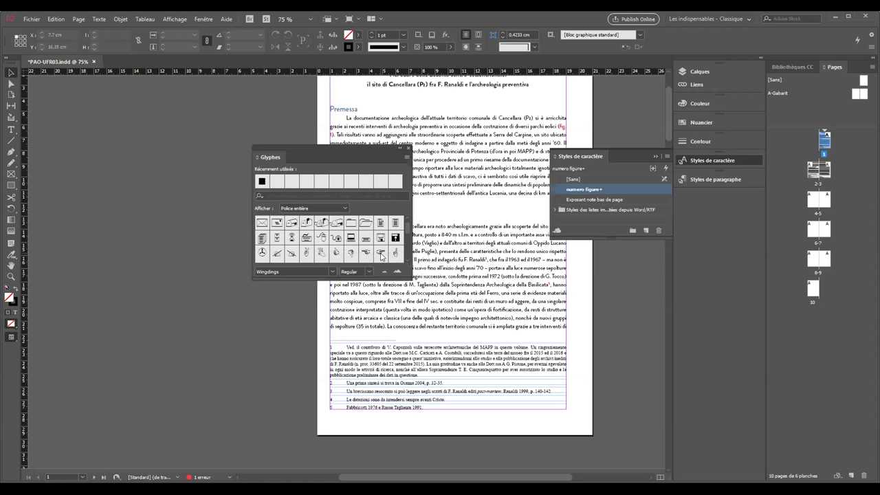
scroll(406, 260, down, 1)
scroll(406, 260, down, 1)
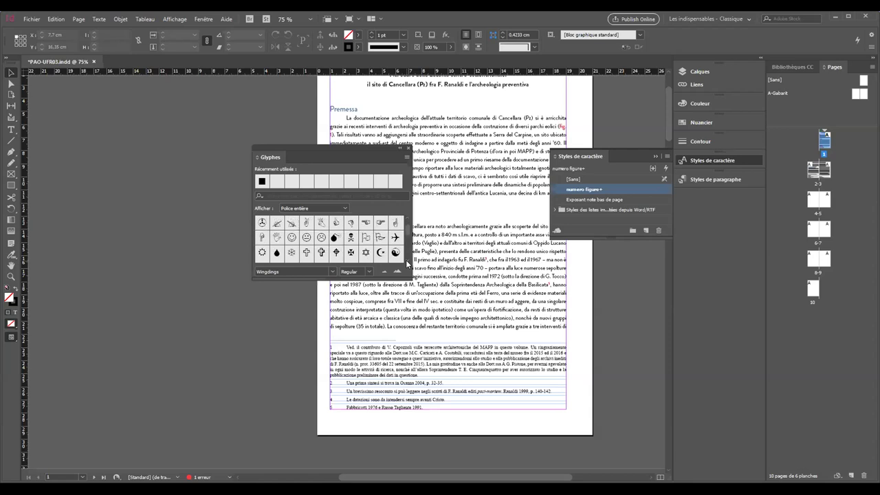
scroll(406, 260, down, 5)
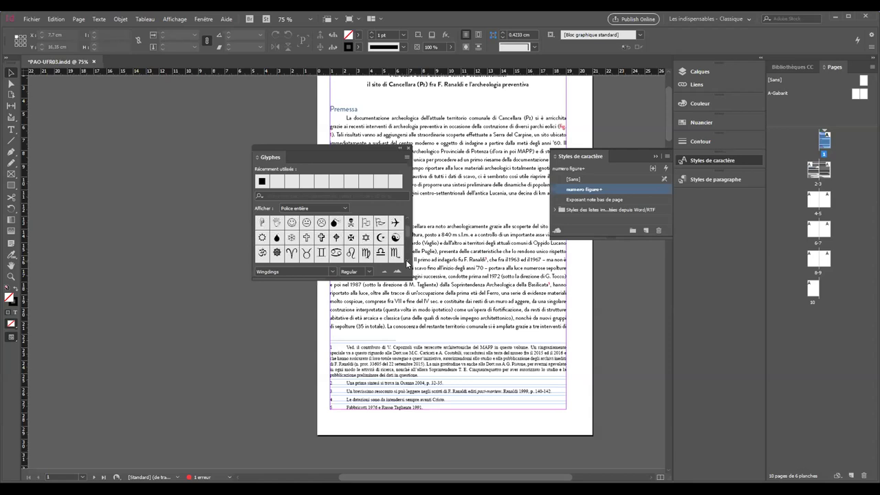
scroll(406, 258, up, 2)
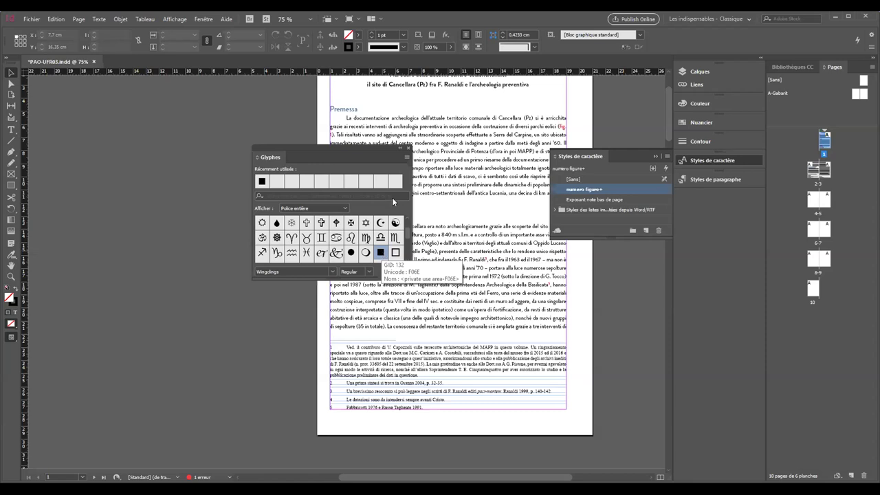
Step: Insert the Wingdings filled square glyph right after "Potenza." at the end of the Premessa section on page 1, and close the glyph browser
drag(234, 147, 215, 132)
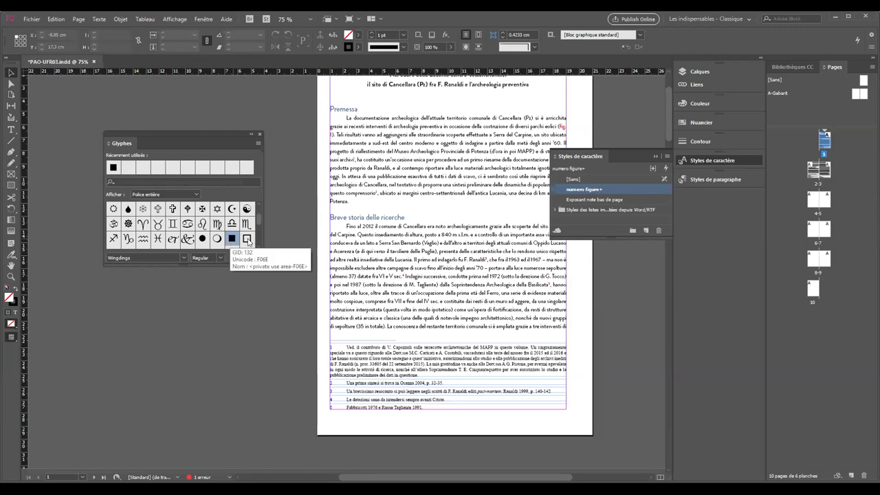
scroll(522, 318, down, 5)
scroll(498, 317, down, 8)
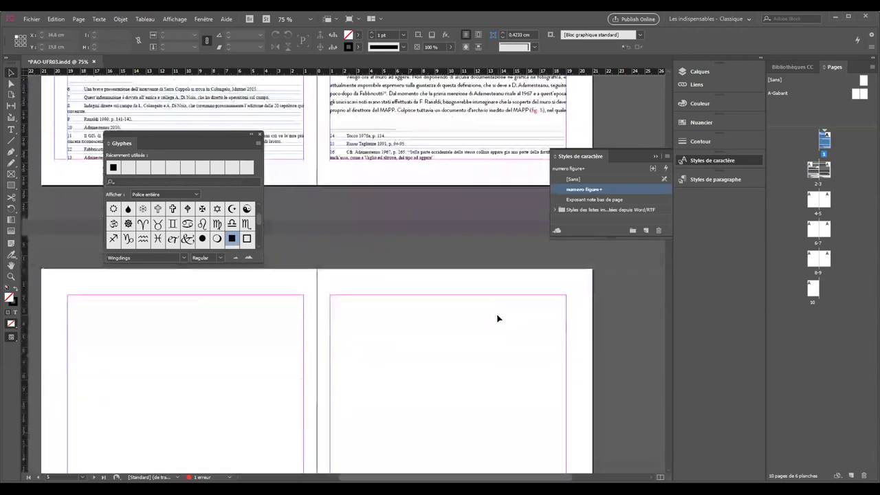
scroll(496, 315, up, 2)
scroll(495, 311, up, 15)
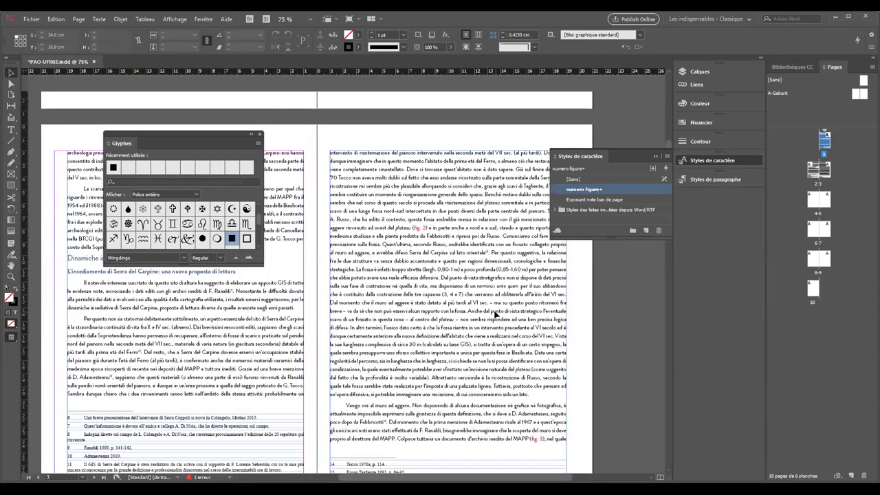
click(348, 138)
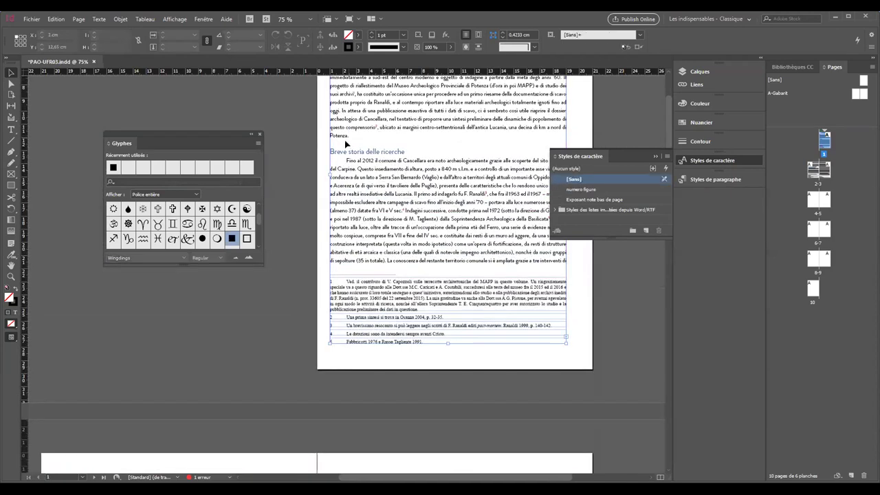
double_click(349, 136)
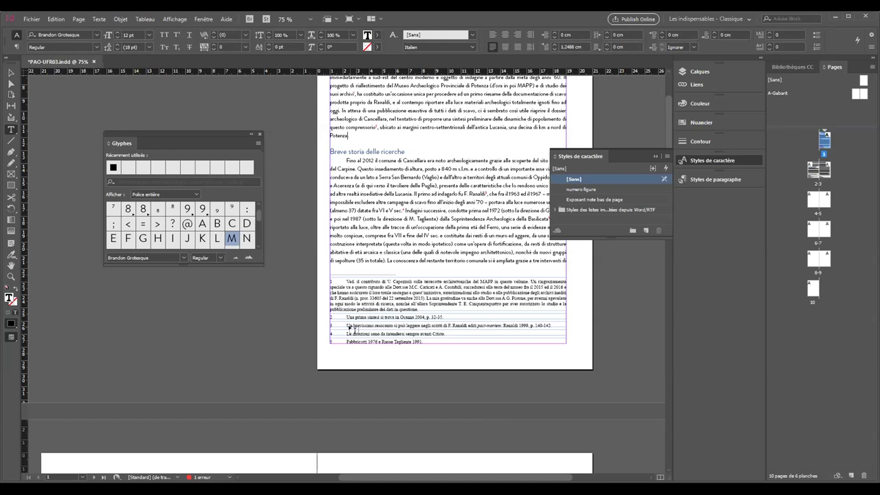
click(172, 258)
text(Wingdings)
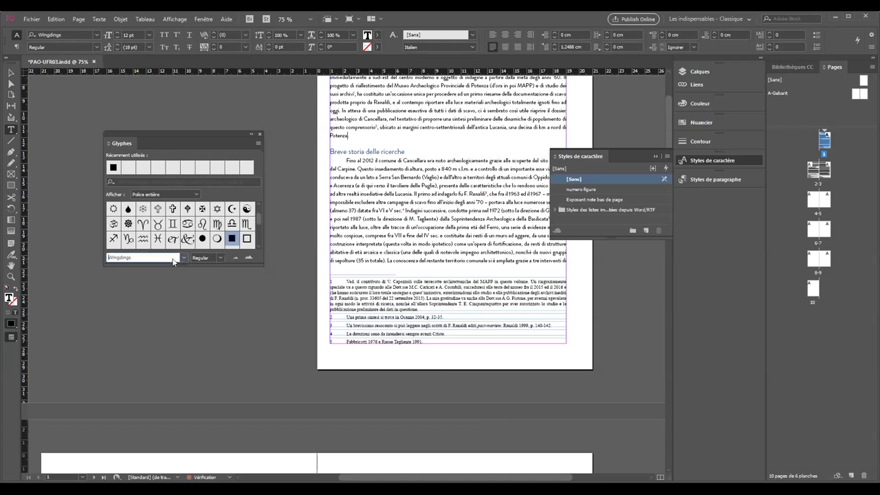
double_click(232, 238)
click(259, 136)
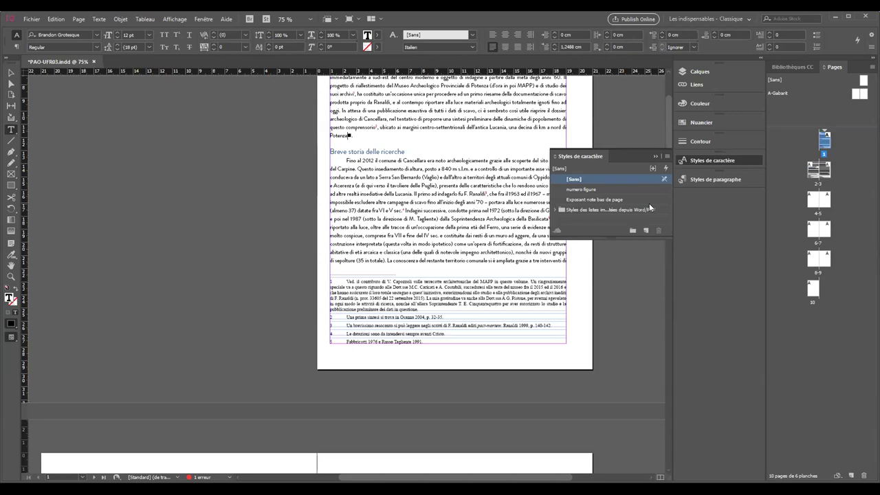
Step: Create a new character style named "Symbole" from the filled square glyph after "Potenza."
click(654, 167)
right_click(615, 161)
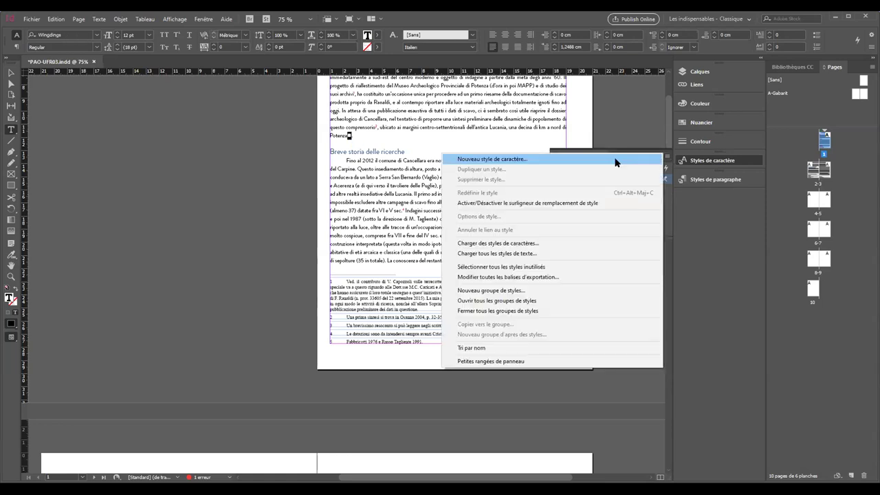
key(Escape)
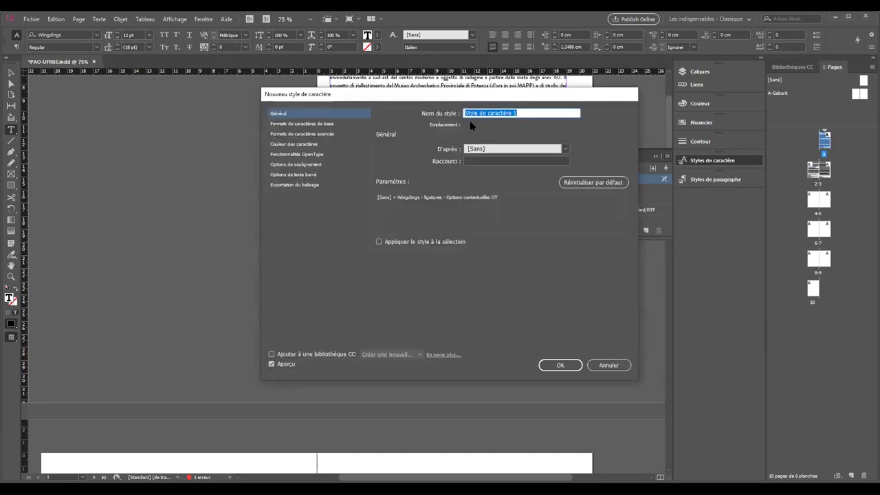
text(Sym)
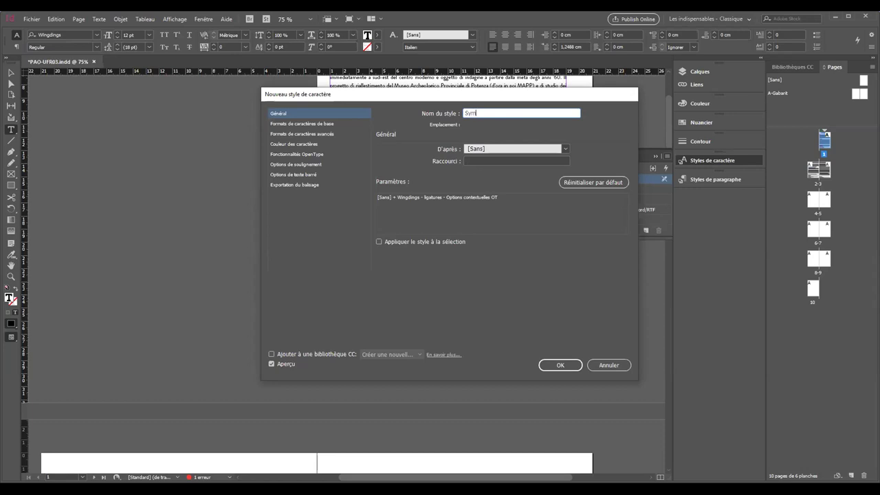
text(bole)
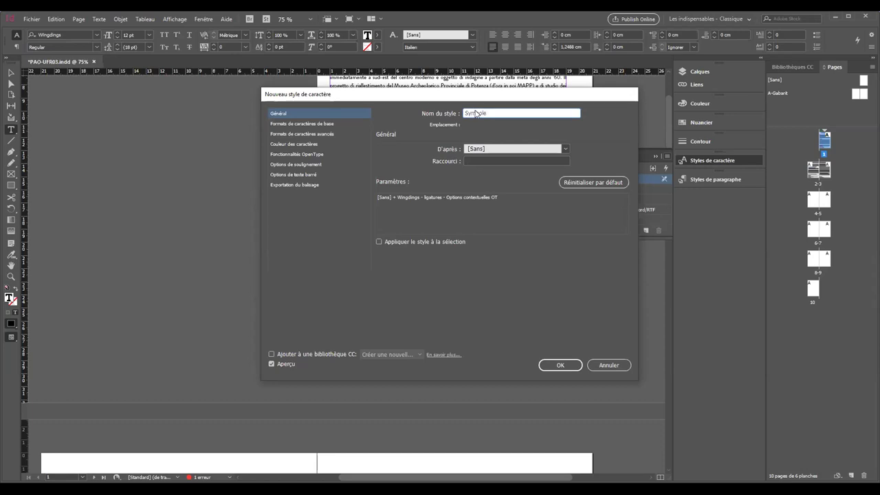
Step: Set the "Symbole" style's basic character formats to Wingdings Regular at 14 pt
click(322, 124)
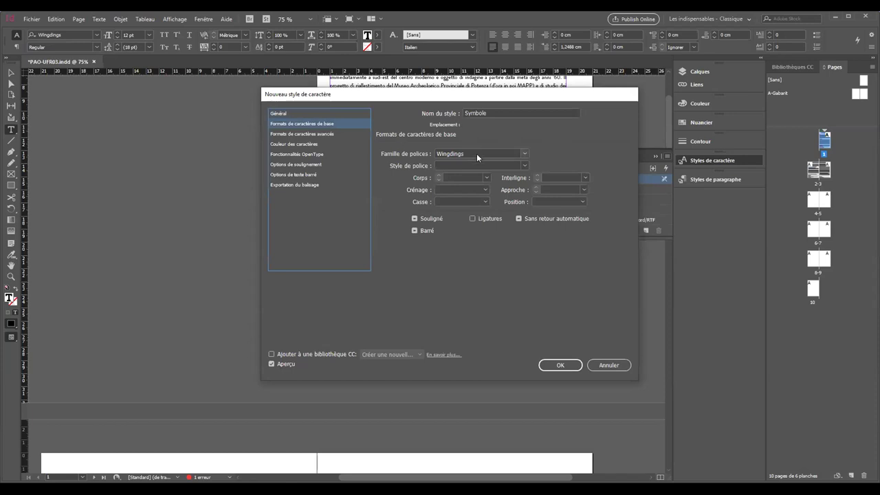
click(525, 165)
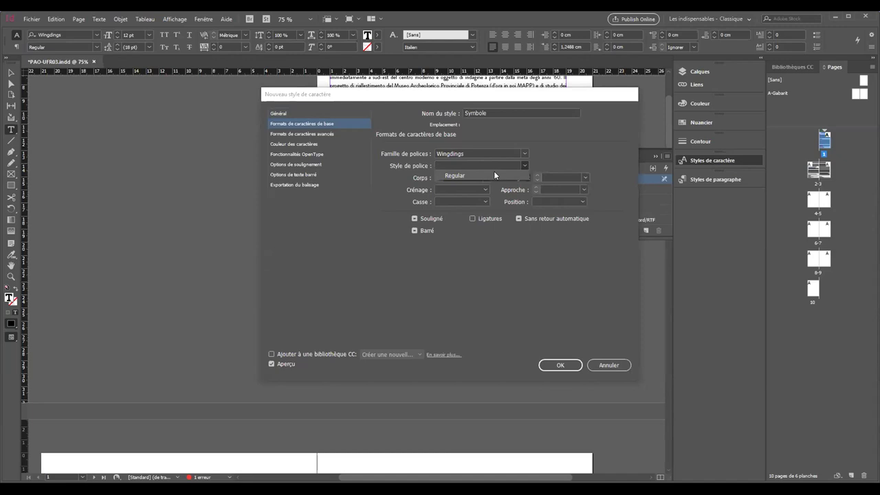
click(484, 177)
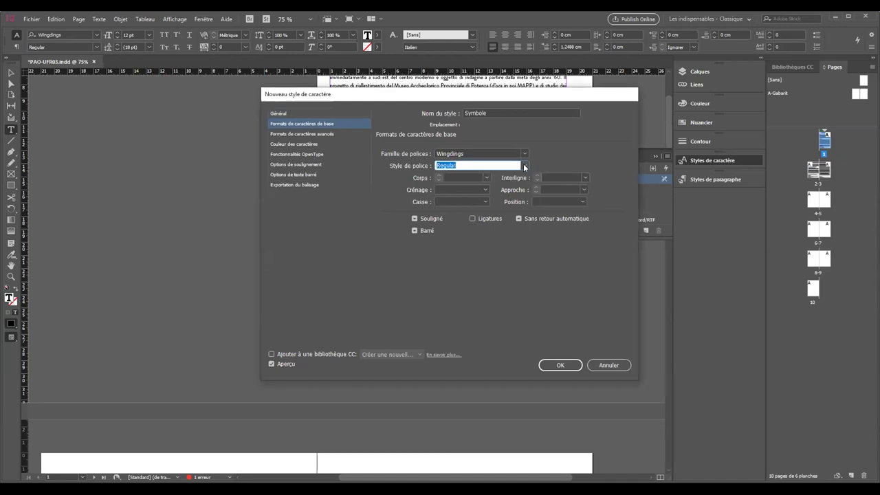
click(489, 177)
click(490, 176)
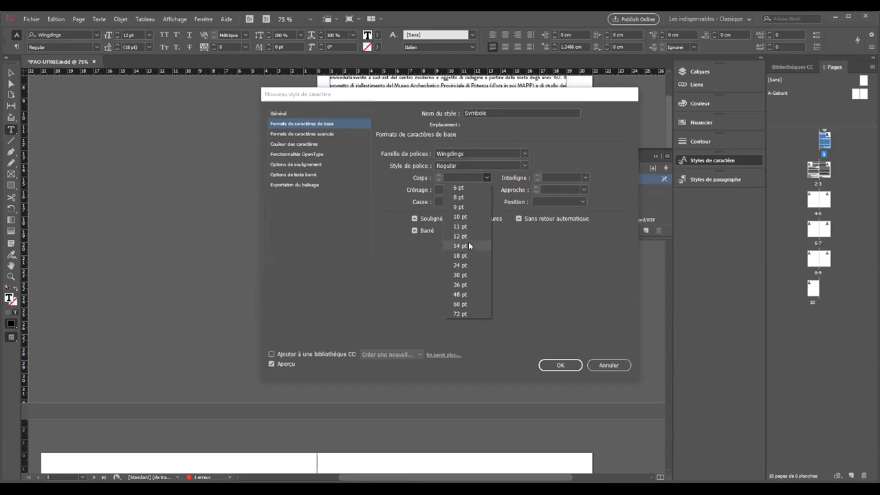
click(468, 241)
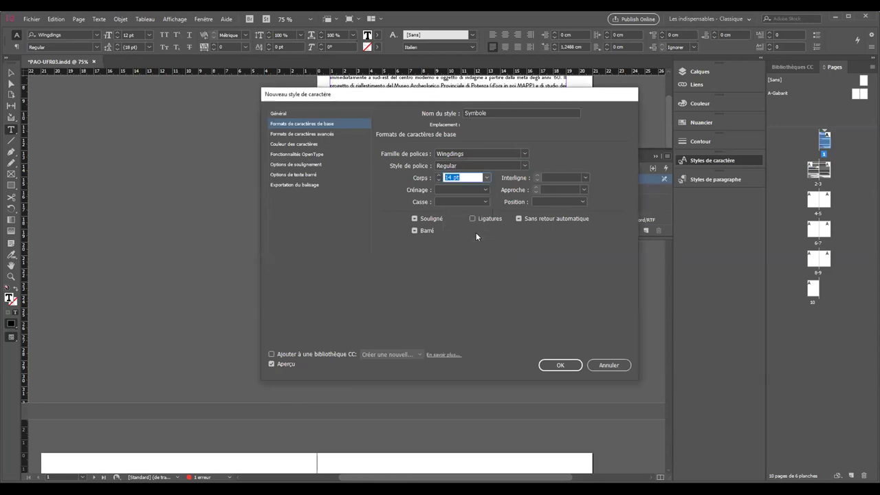
Step: Set the "Symbole" style's character colour to cyan C=100 M=0 J=0 N=0, save it and apply it to the square after "Potenza."
click(299, 144)
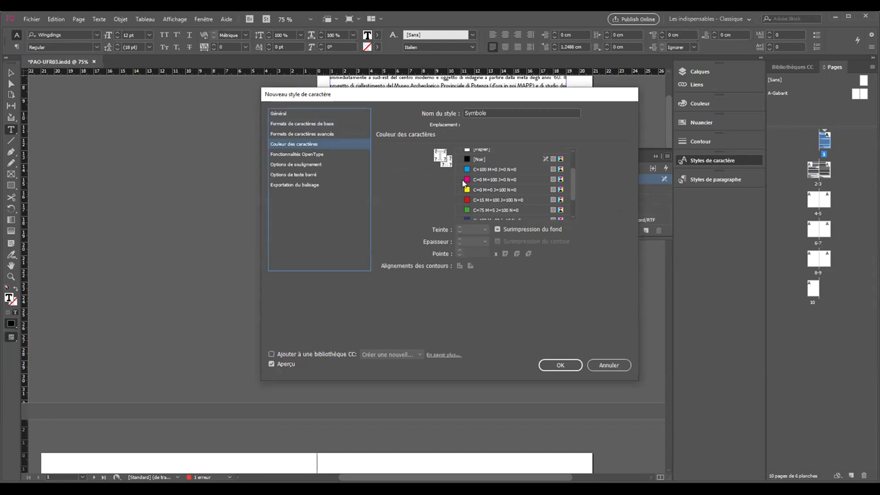
scroll(485, 165, down, 3)
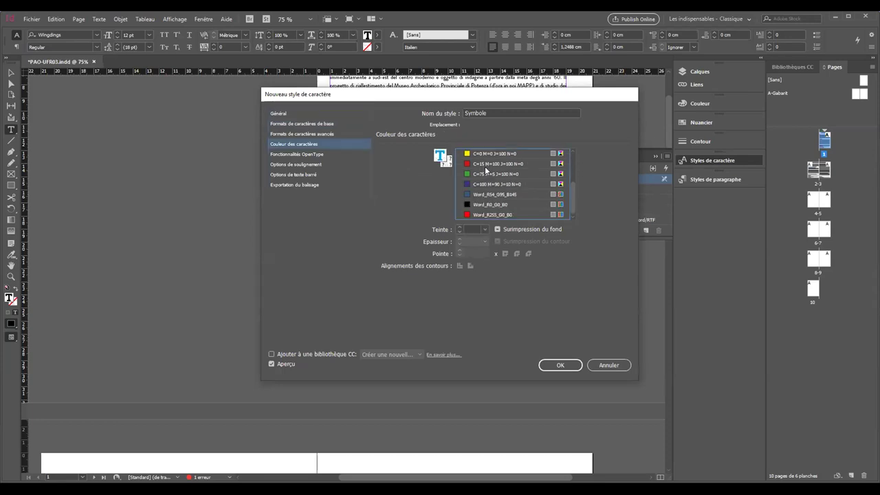
click(559, 365)
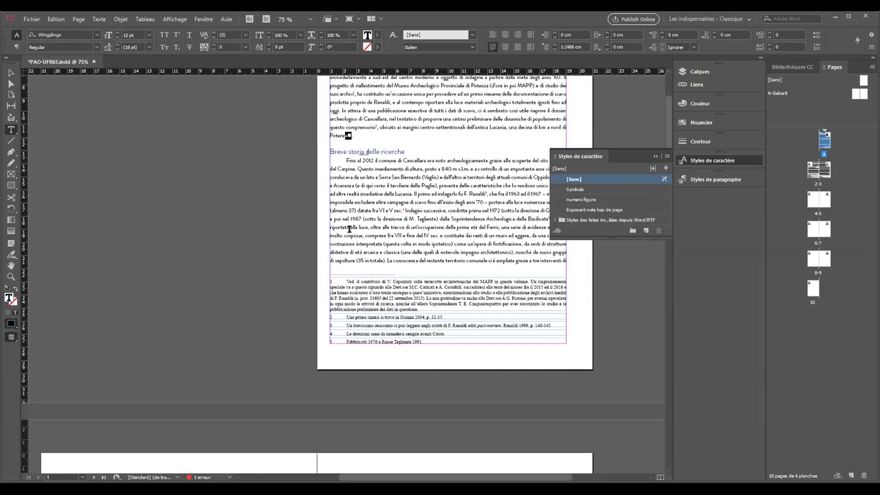
click(463, 268)
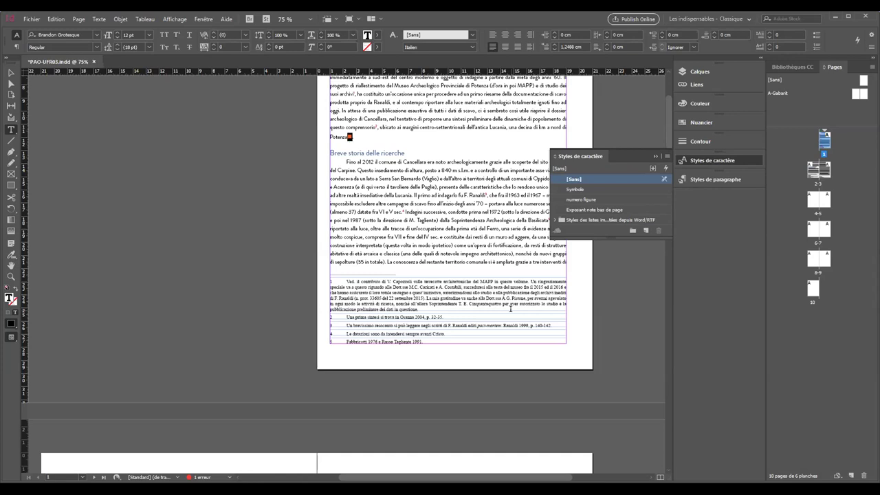
Step: Undo the last change on page 1 and paste the cyan square after the paragraphs ending "Piano Carletta." and "scavi di Ranaldi." on page 2
key(ctrl+z)
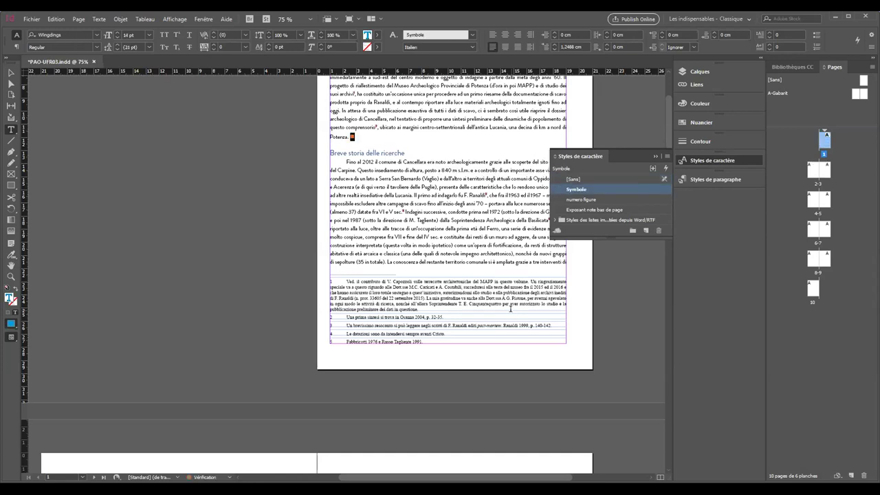
scroll(469, 247, down, 5)
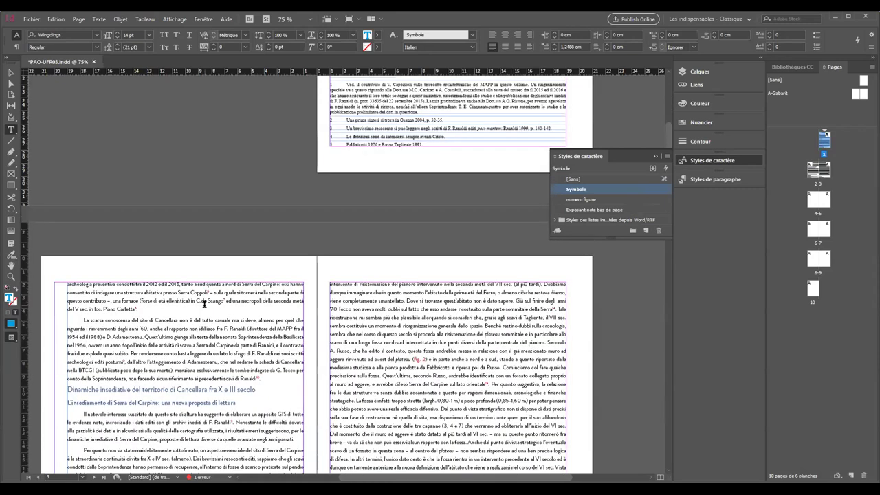
click(201, 307)
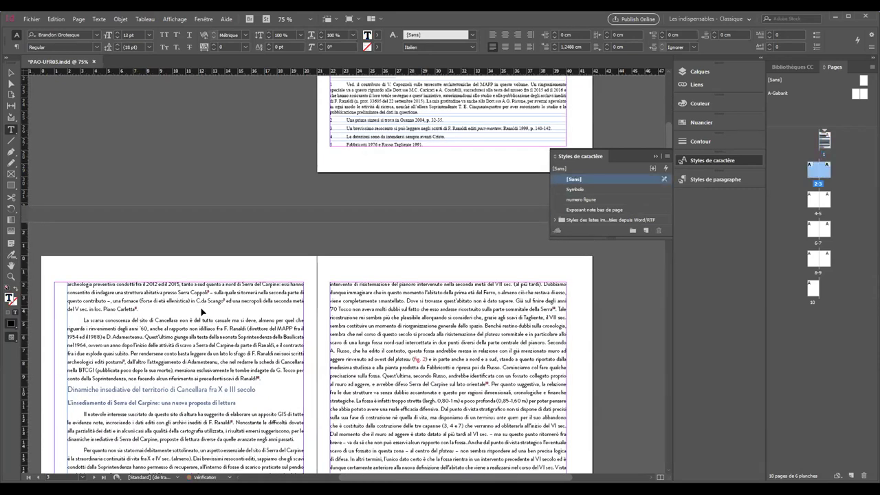
key(ctrl+v)
click(279, 379)
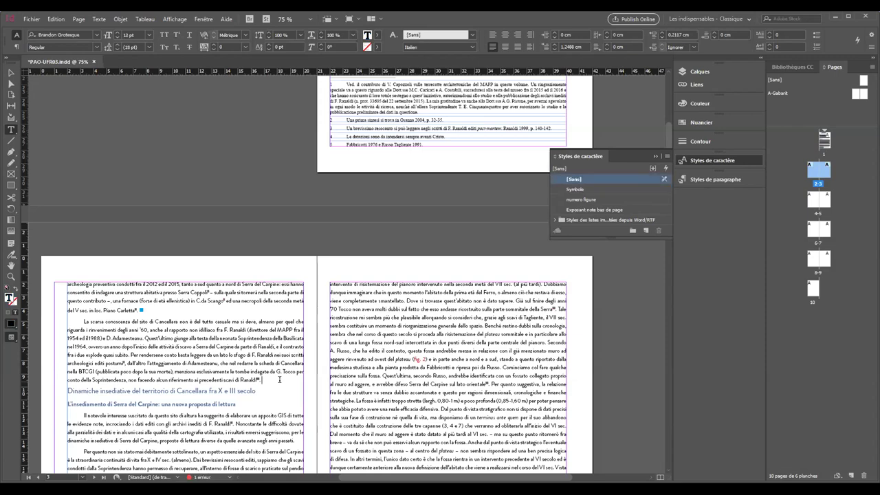
key(ctrl+v)
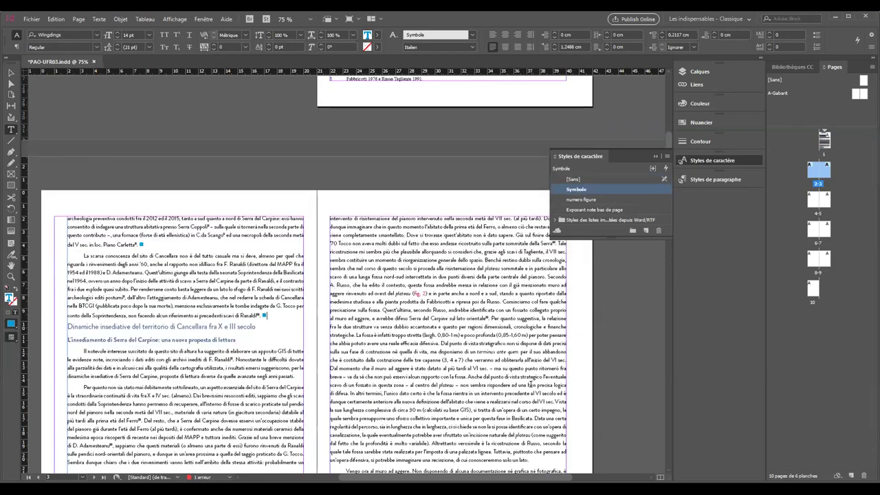
scroll(530, 384, down, 4)
scroll(530, 384, up, 12)
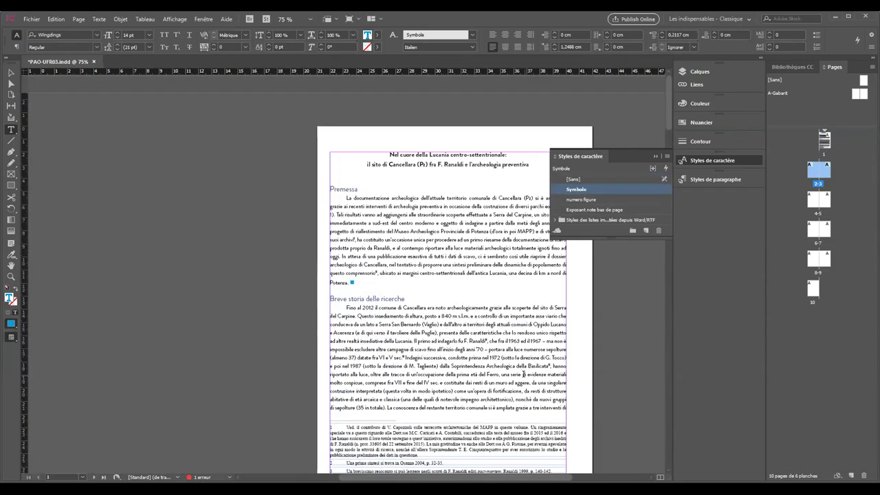
Step: Deselect the text frame on page 1 and close PAO-UFR03.indd without saving the changes
click(482, 296)
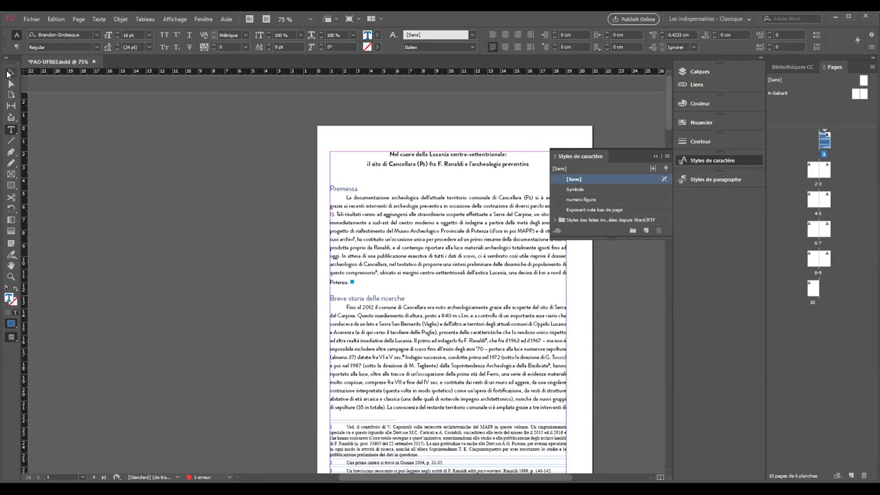
key(Escape)
key(w)
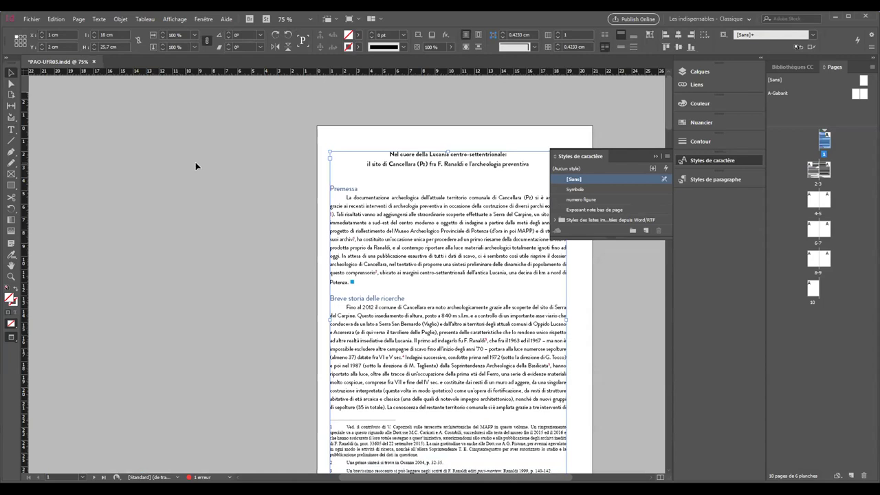
key(w)
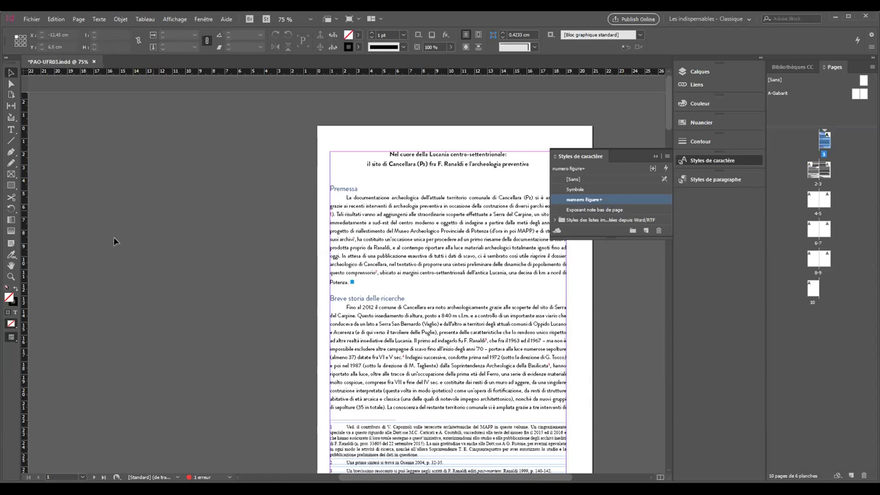
click(93, 62)
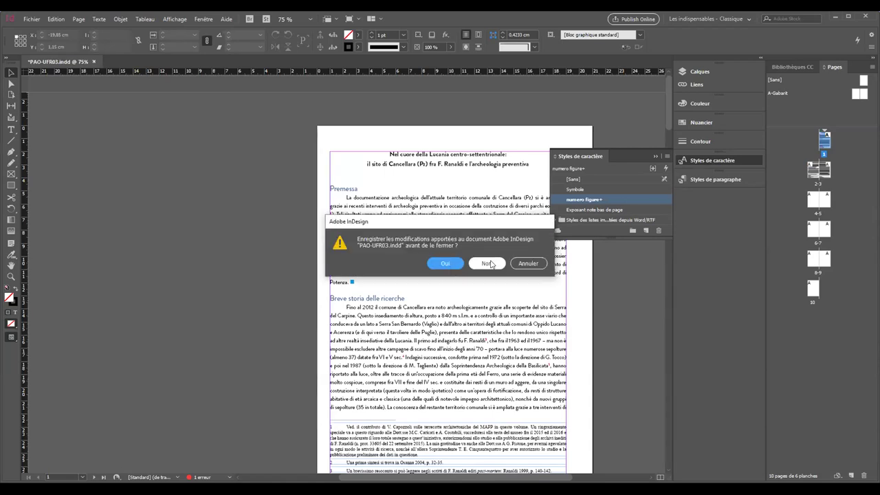
click(488, 264)
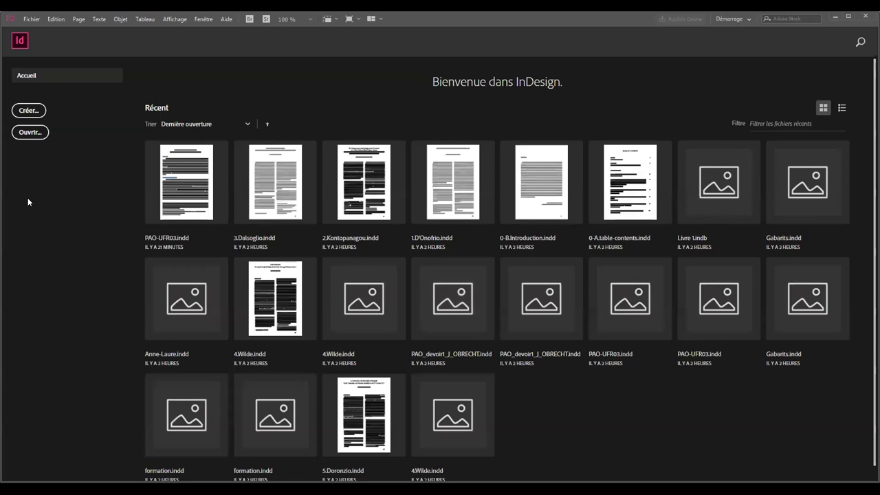
Step: Create a new book named "Livre-DAO-PAO" and save it on the desktop (Bureau)
click(30, 20)
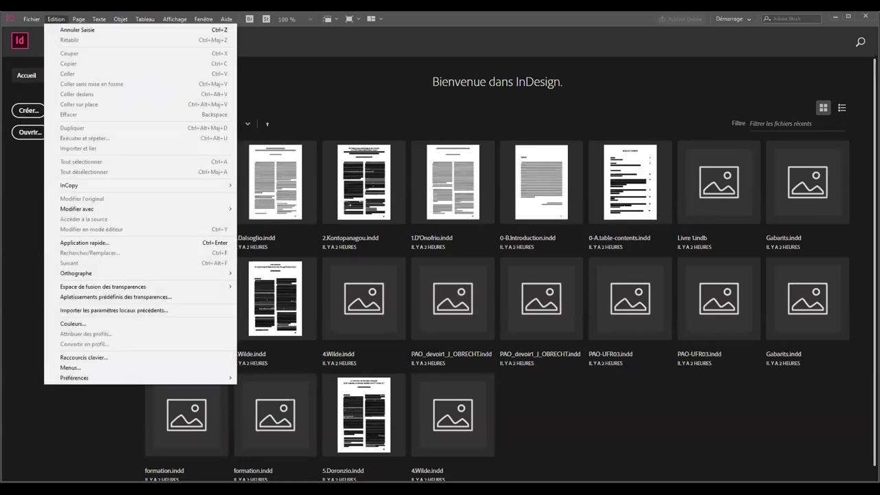
mouse_move(96, 30)
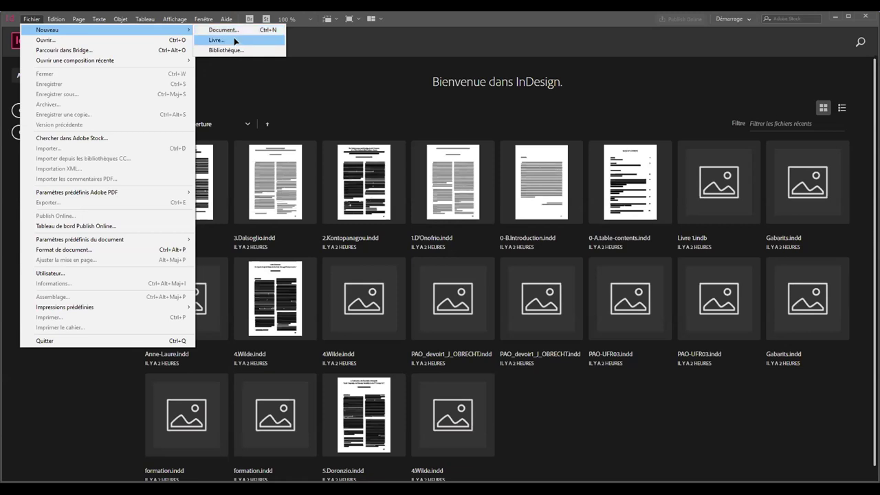
click(234, 39)
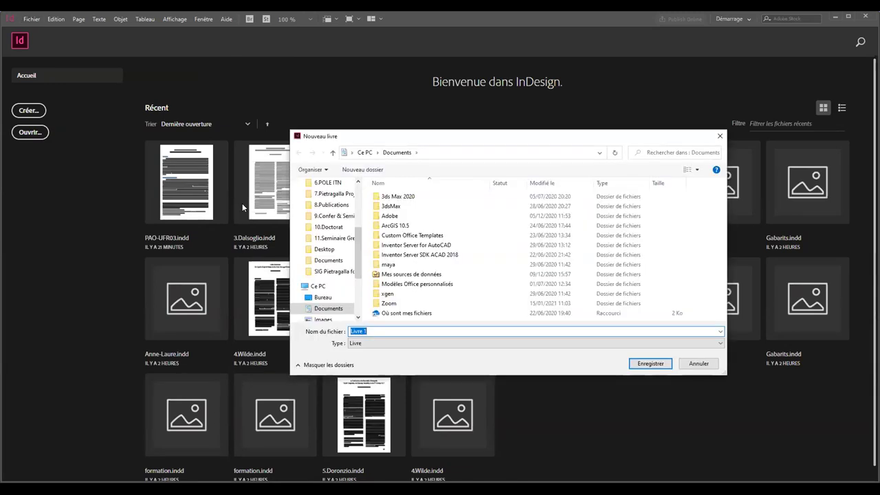
click(339, 299)
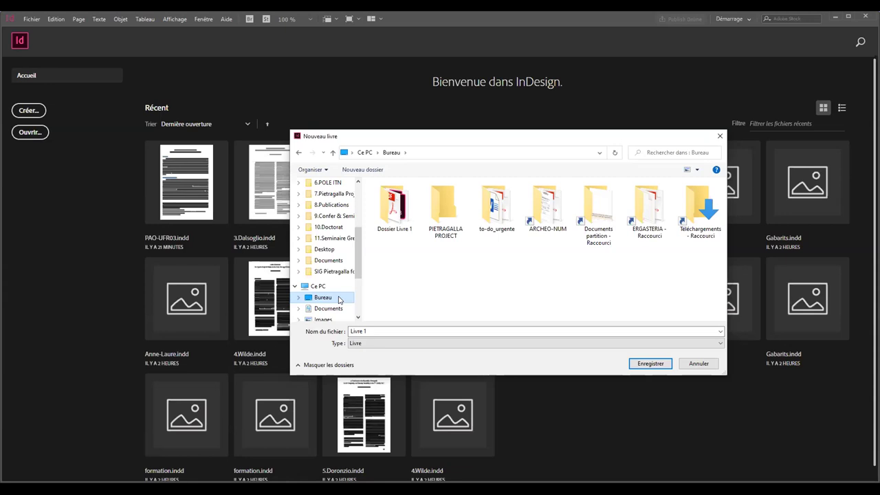
click(340, 332)
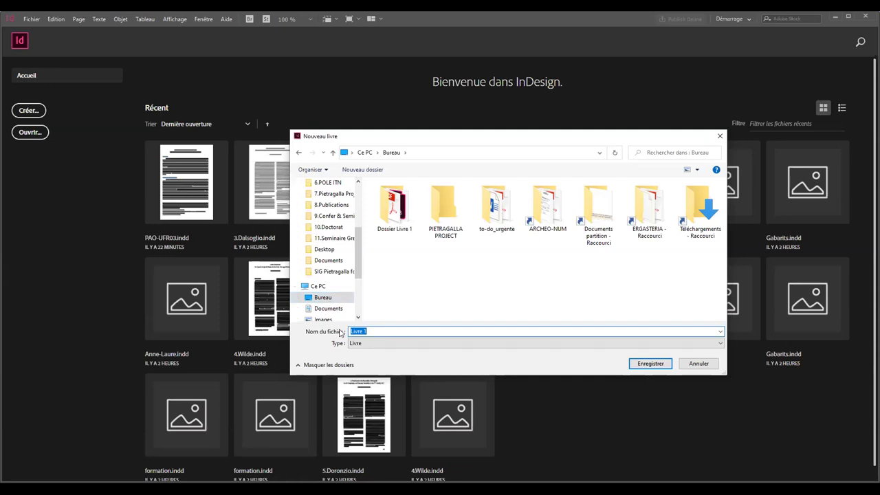
text(Livre-DAO-PAO)
click(645, 366)
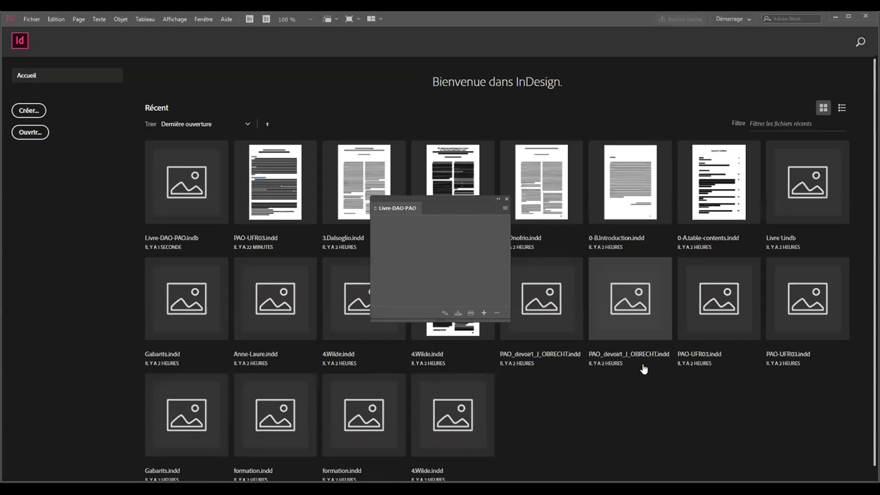
Step: Enlarge and reposition the empty Livre-DAO-PAO book, and add the first five InDesign documents to it, starting with 0-A.table-contents
drag(508, 316, 562, 373)
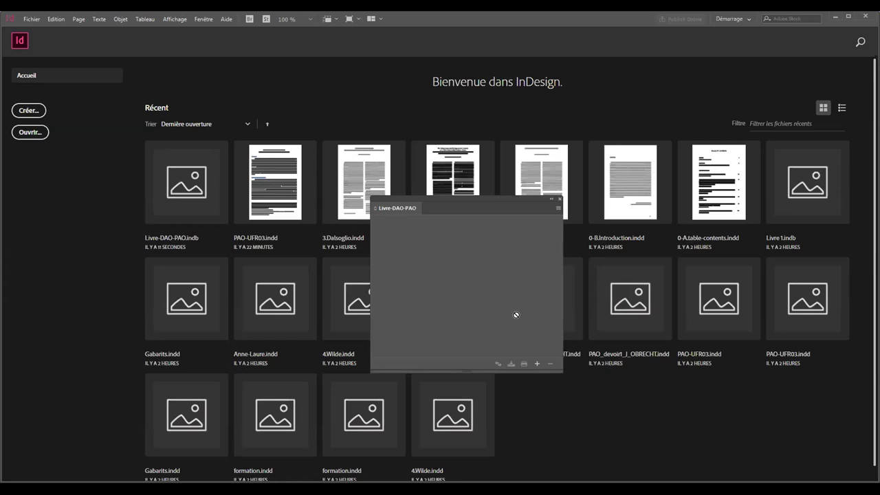
drag(451, 199, 376, 110)
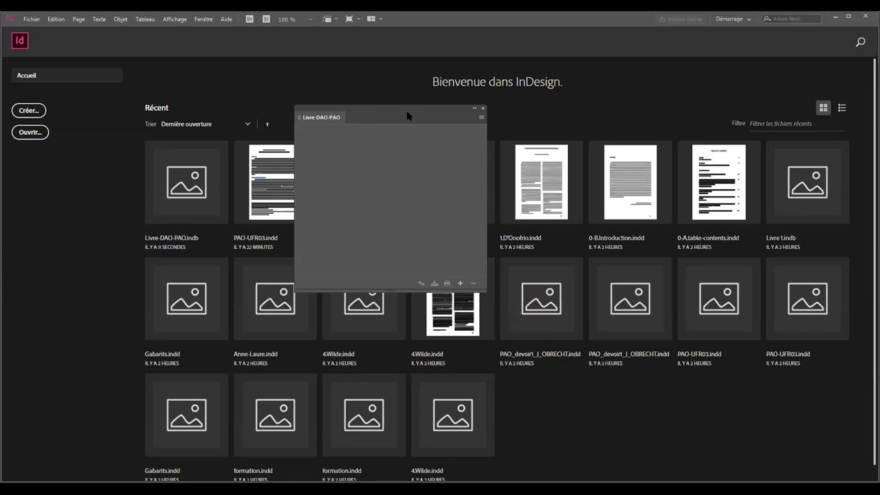
click(459, 284)
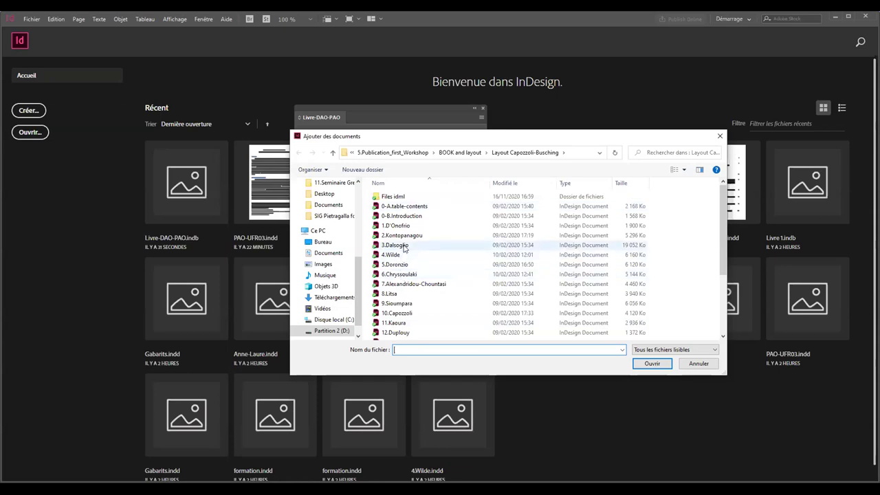
click(404, 206)
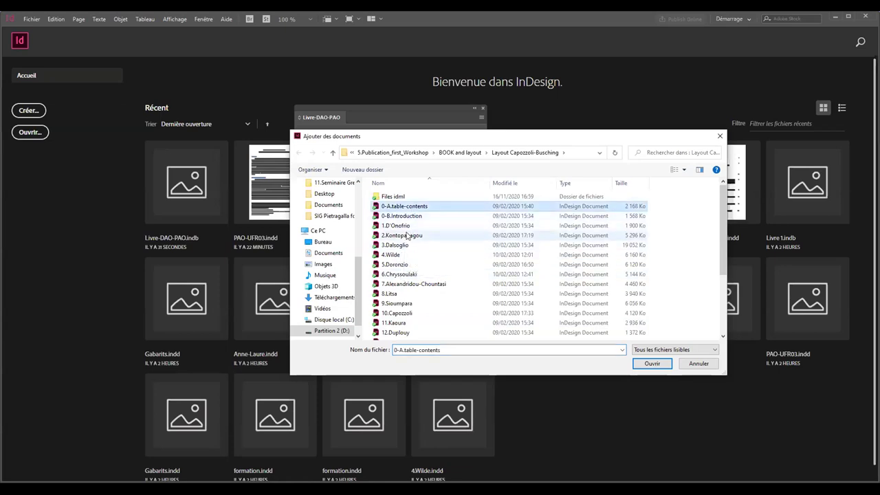
shift+click(404, 247)
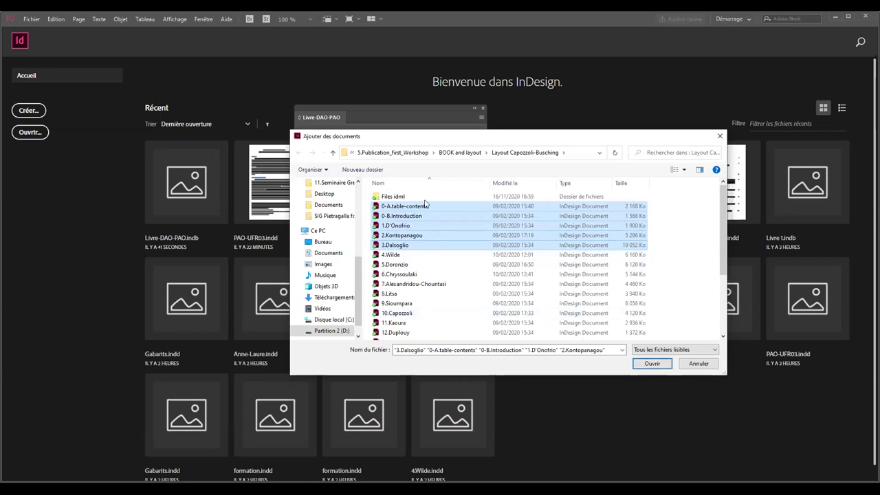
click(652, 364)
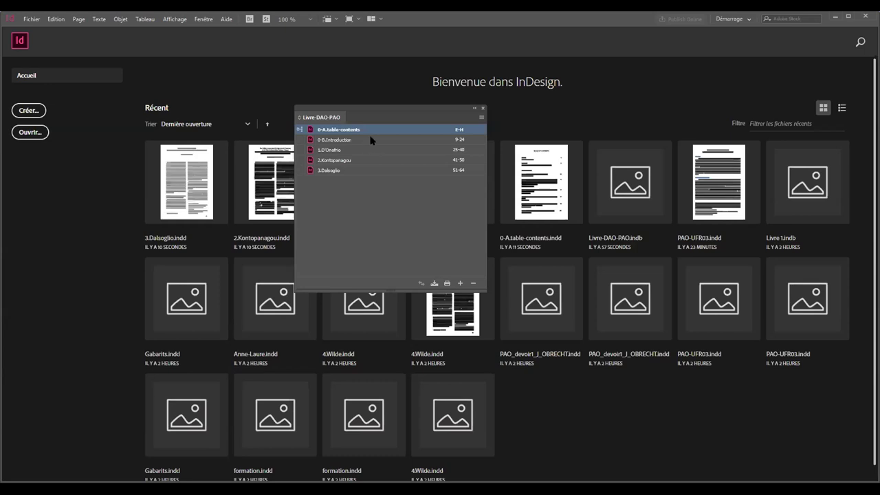
Step: Open 0-B.Introduction from the book, examine its last pages and close it without saving
double_click(397, 139)
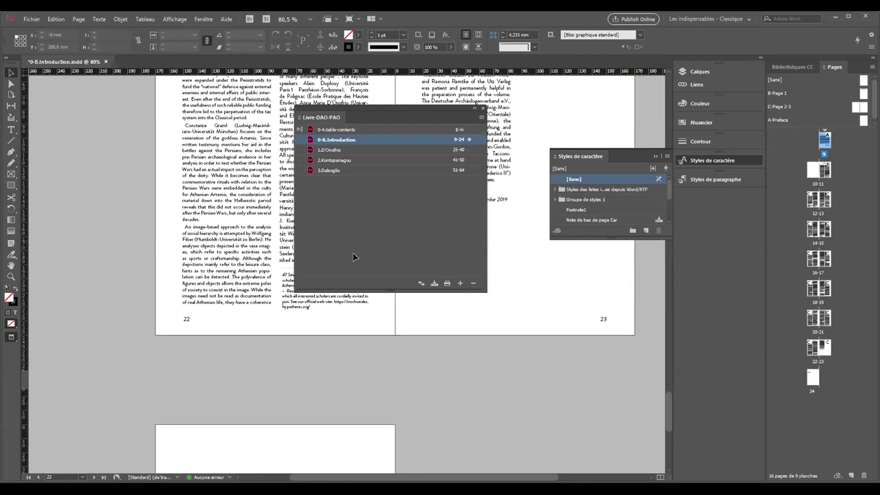
scroll(320, 381, up, 6)
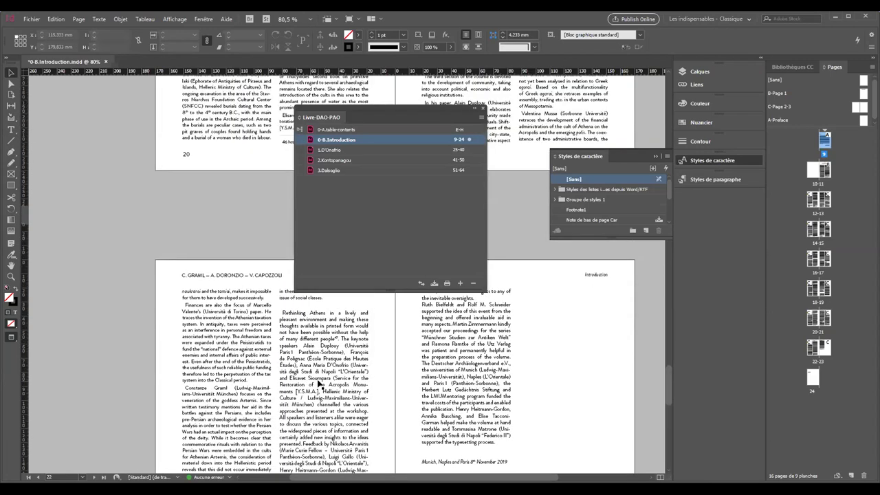
scroll(316, 385, up, 4)
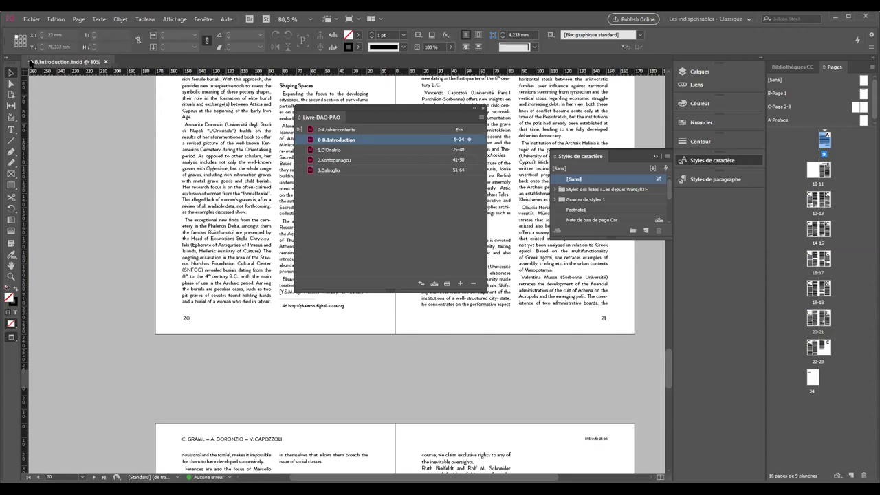
click(106, 63)
click(485, 264)
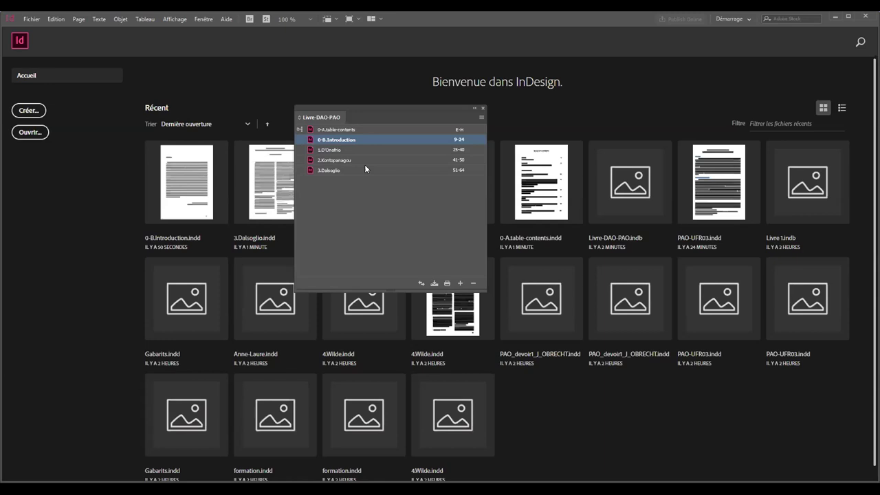
click(405, 185)
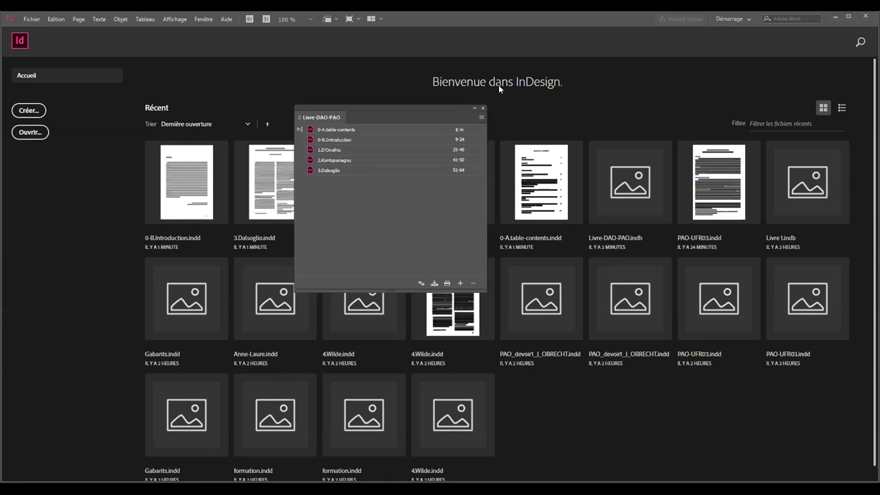
Step: Save the Livre-DAO-PAO book, close it and reopen it
click(479, 118)
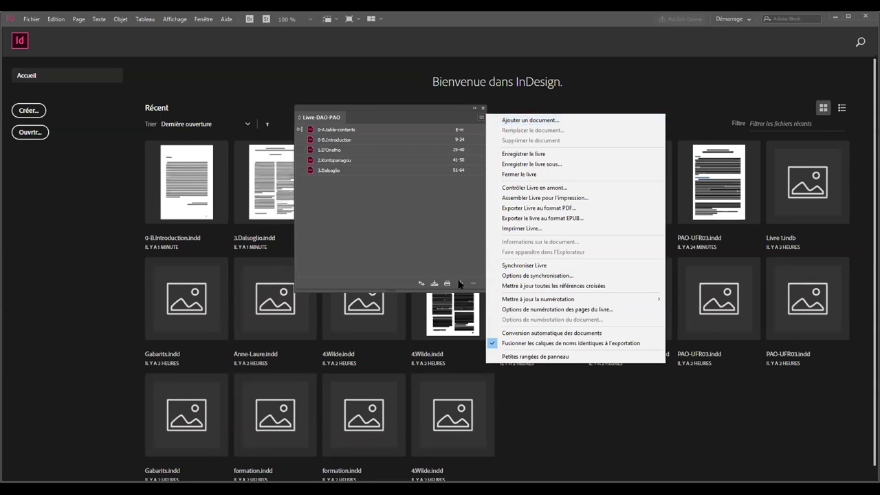
click(543, 155)
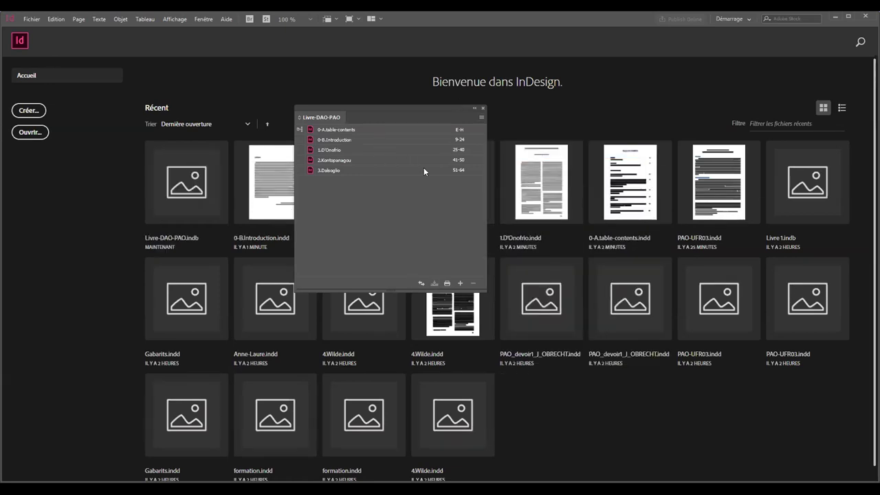
click(483, 109)
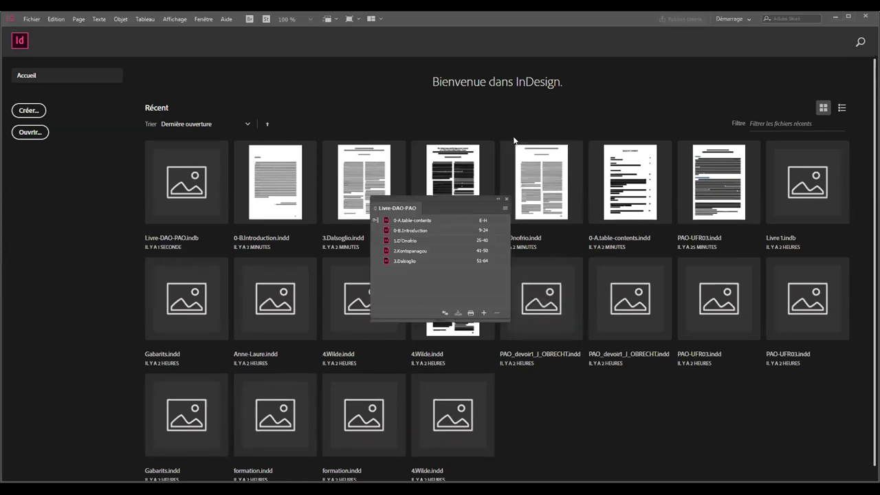
Step: Preflight the whole Livre-DAO-PAO book with the [Standard] profile, generating a PDF report saved on the desktop as "Rapport contrôle en amont"
click(502, 209)
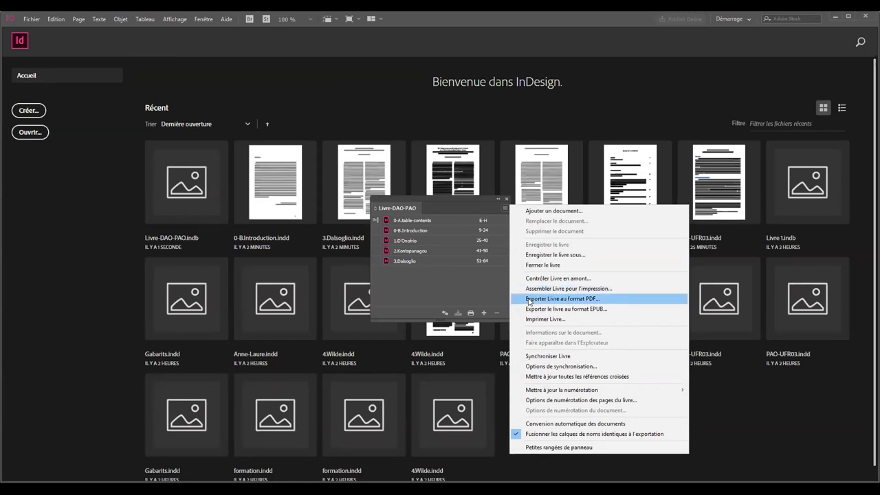
click(550, 279)
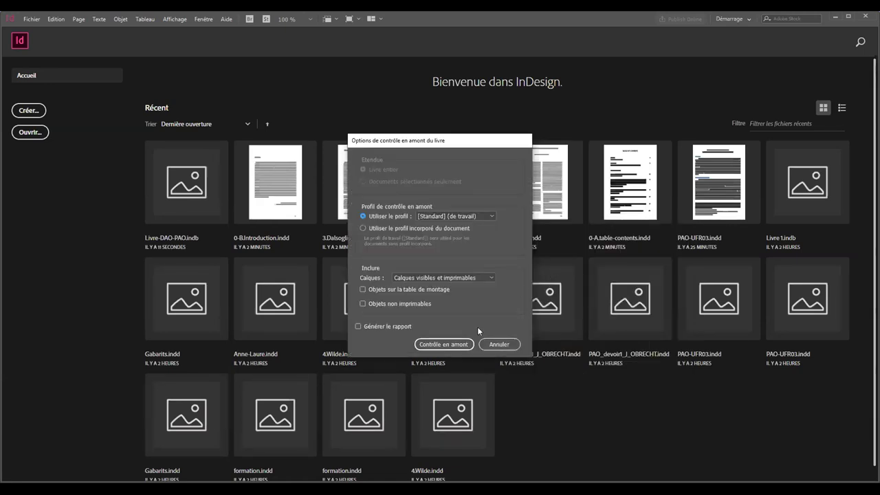
click(394, 324)
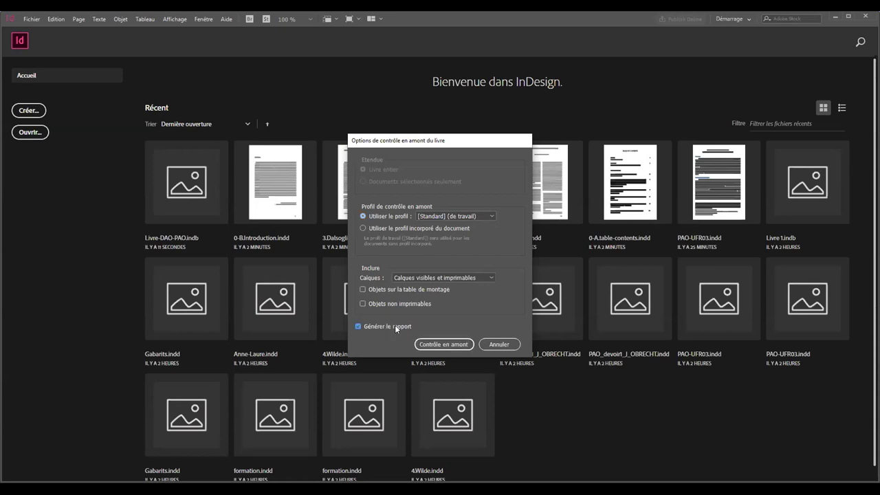
click(442, 346)
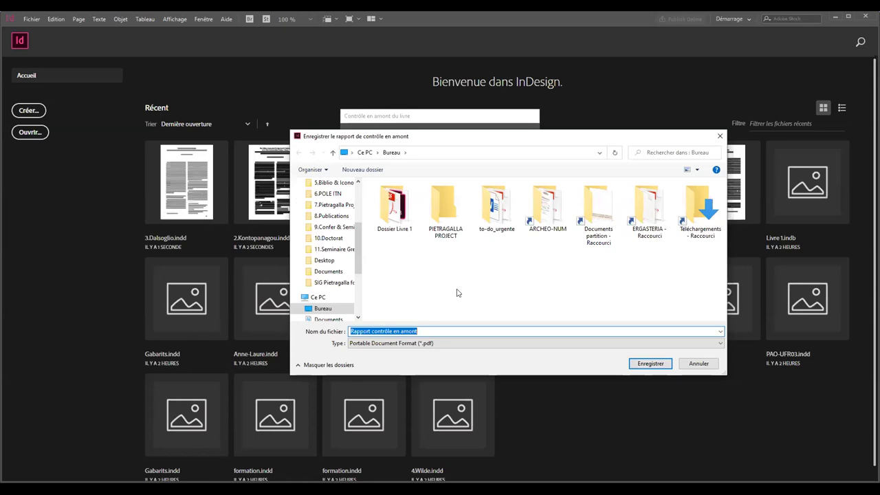
click(641, 364)
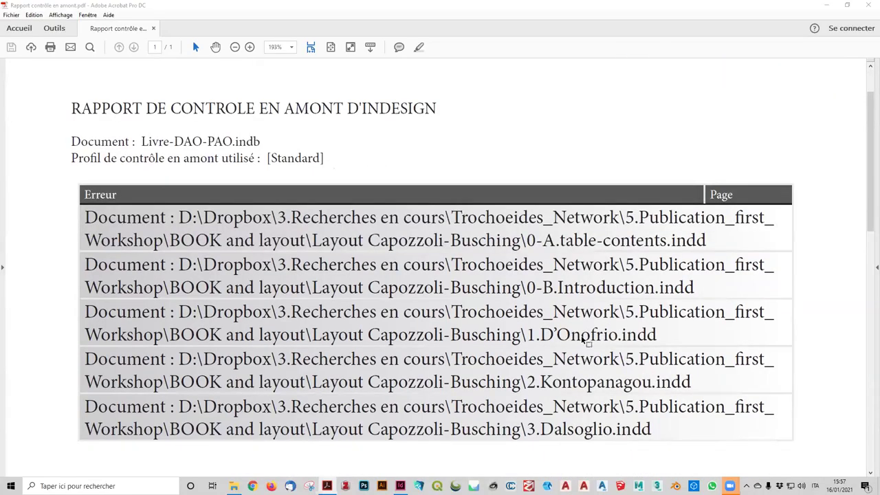
Step: Examine the preflight report at actual size and switch back to InDesign
key(ctrl+1)
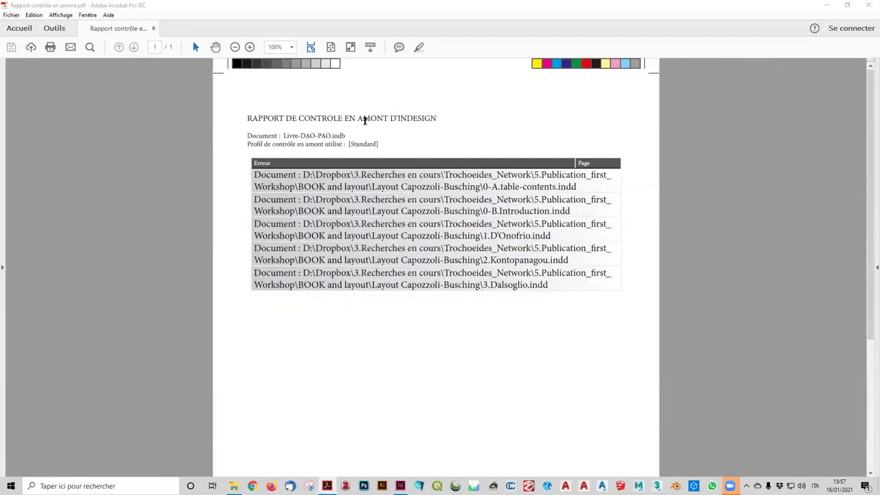
scroll(450, 213, down, 1)
scroll(455, 271, up, 1)
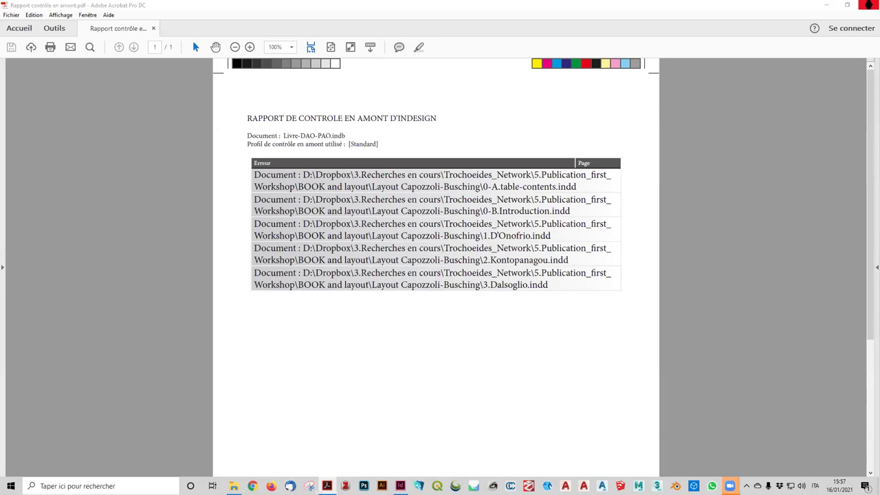
key(alt+Tab)
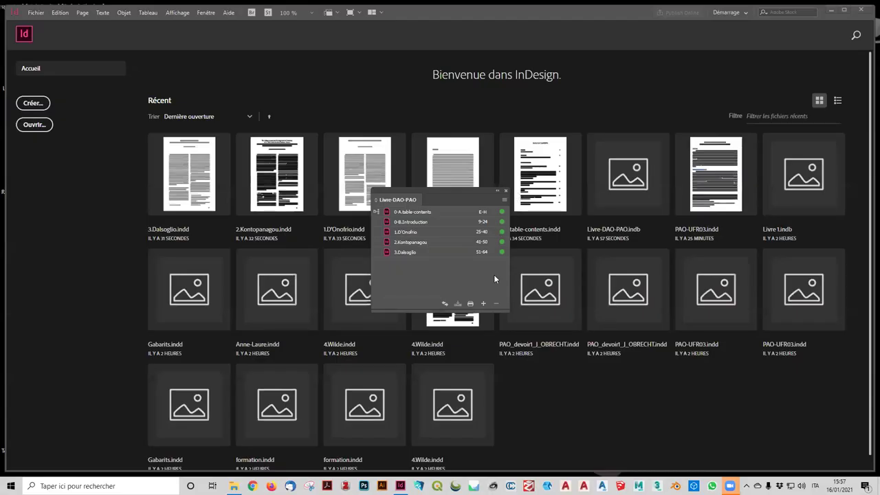
Step: Set the book's page numbering to continue on the next odd page with a blank page inserted, and save the book
click(504, 200)
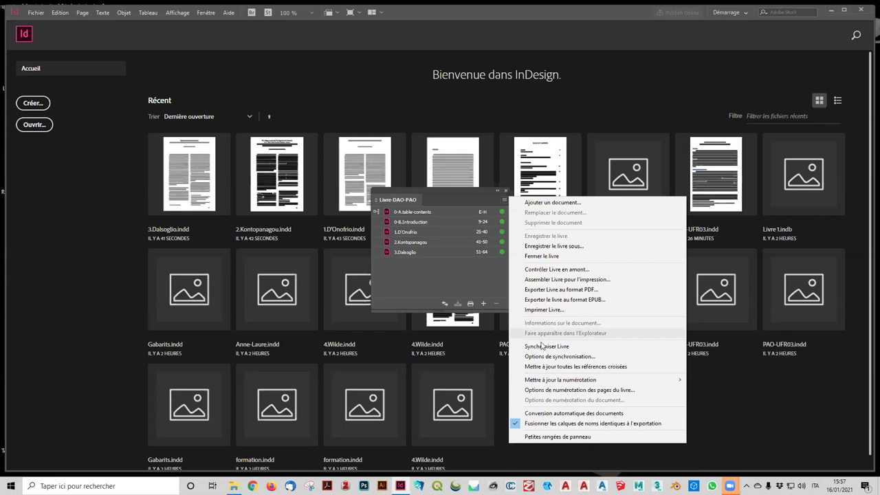
click(594, 390)
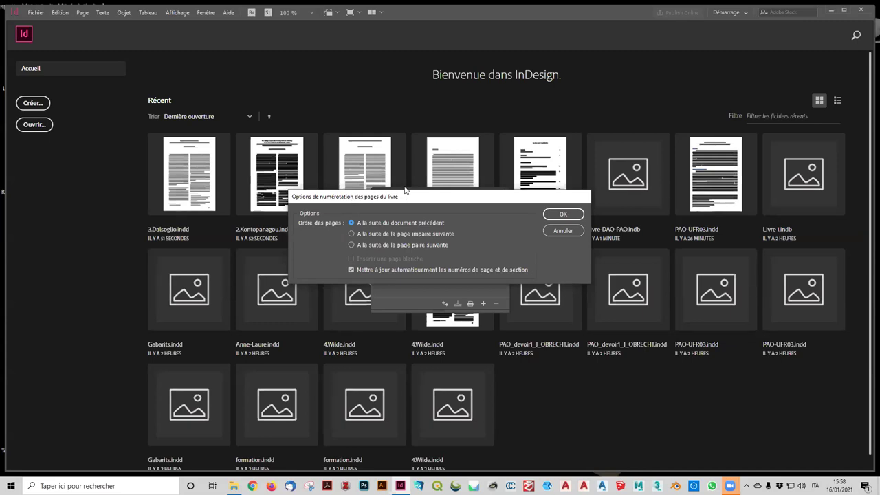
drag(406, 190, 386, 86)
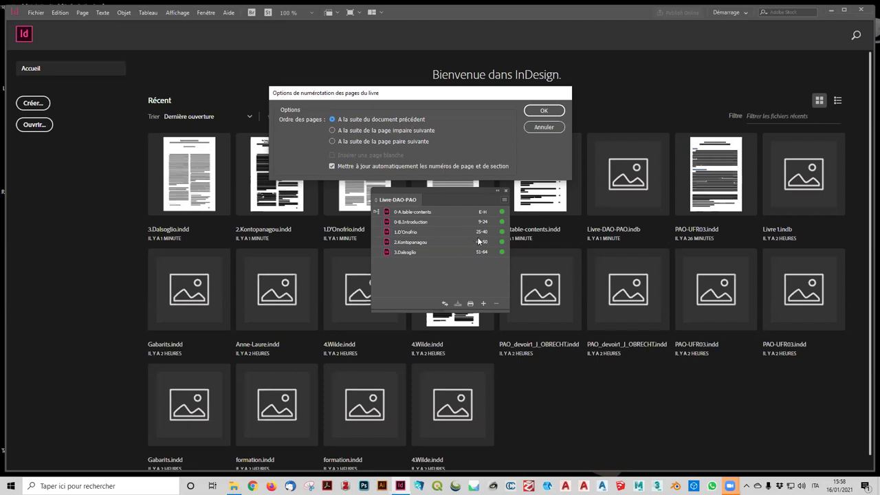
click(395, 130)
click(363, 122)
click(375, 130)
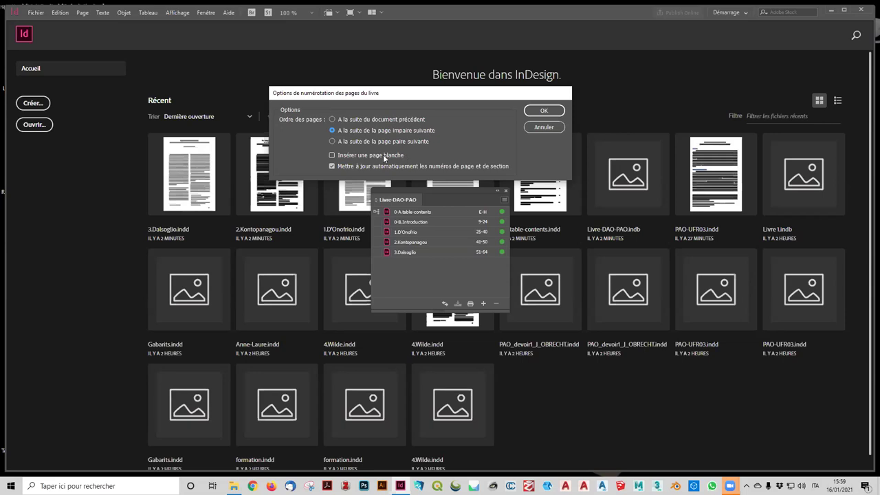
click(383, 154)
click(543, 110)
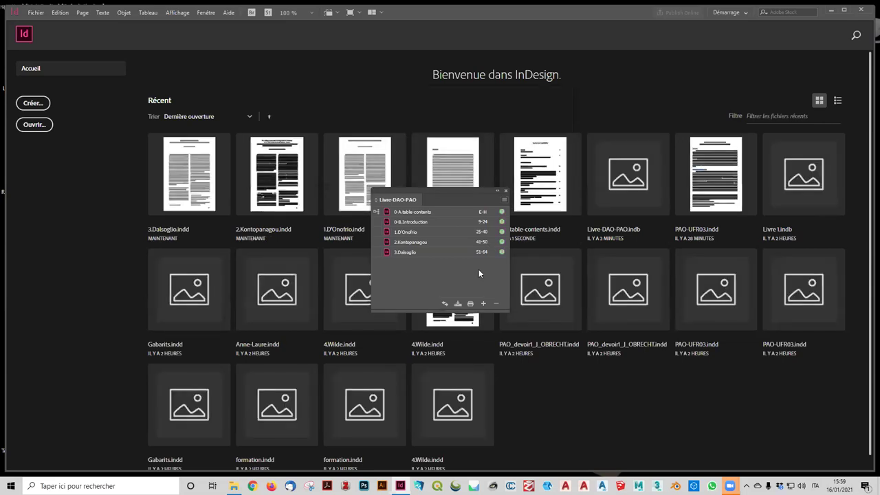
click(505, 199)
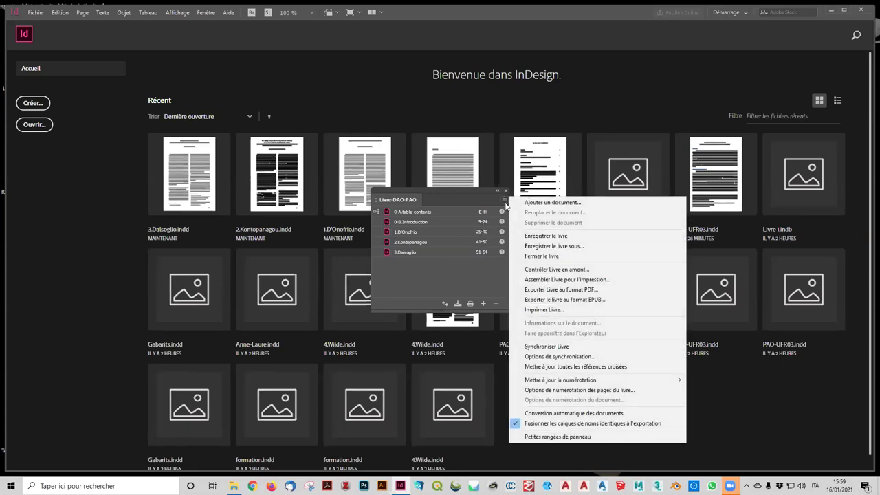
click(546, 236)
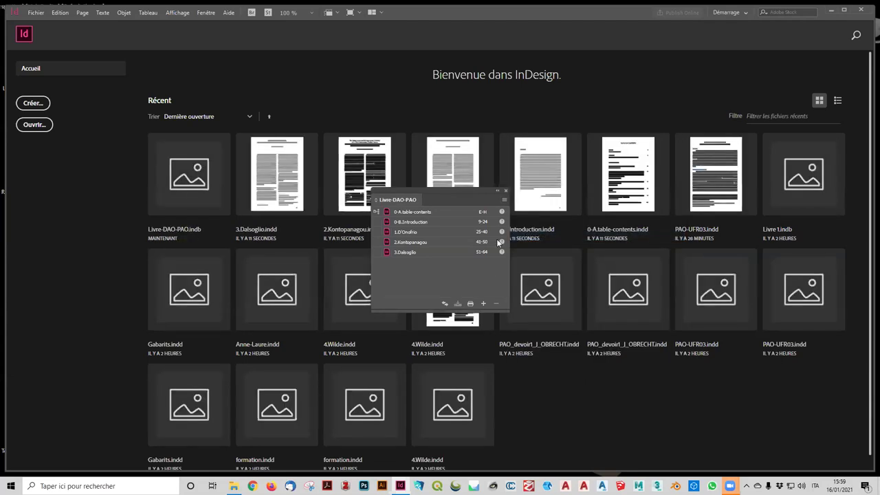
click(502, 213)
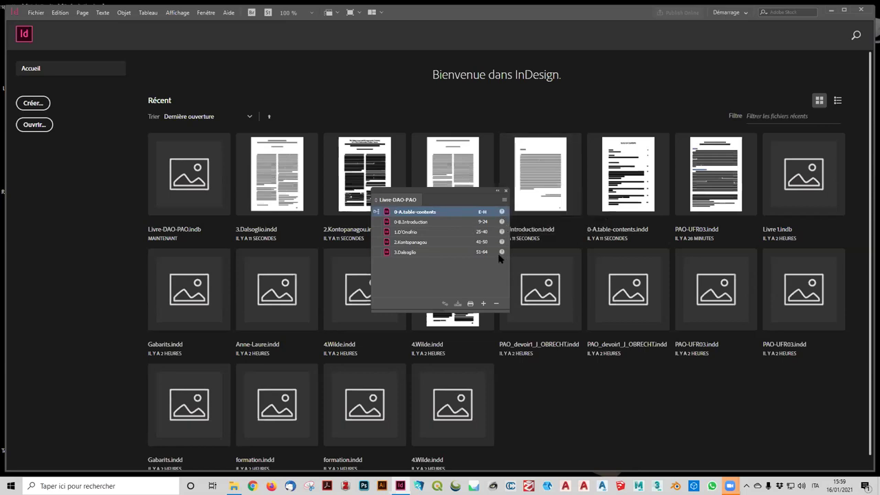
click(504, 200)
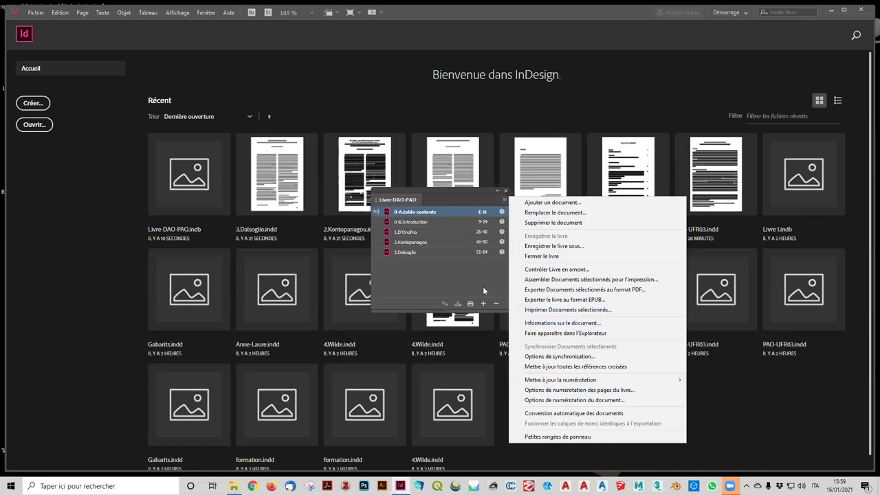
click(410, 279)
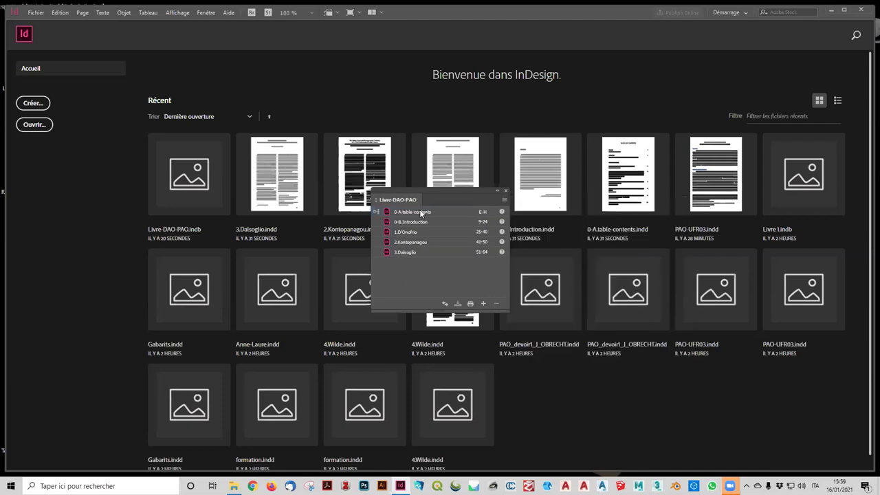
Step: Start exporting all five book documents as an Adobe PDF (impression) file named Livre-DAO-PAO on the desktop, accepting the colour-profile notice
shift+click(422, 252)
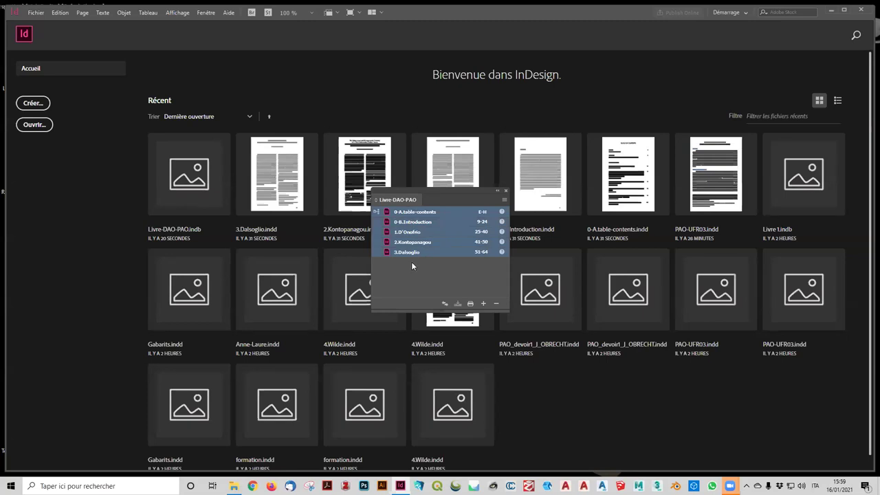
click(505, 200)
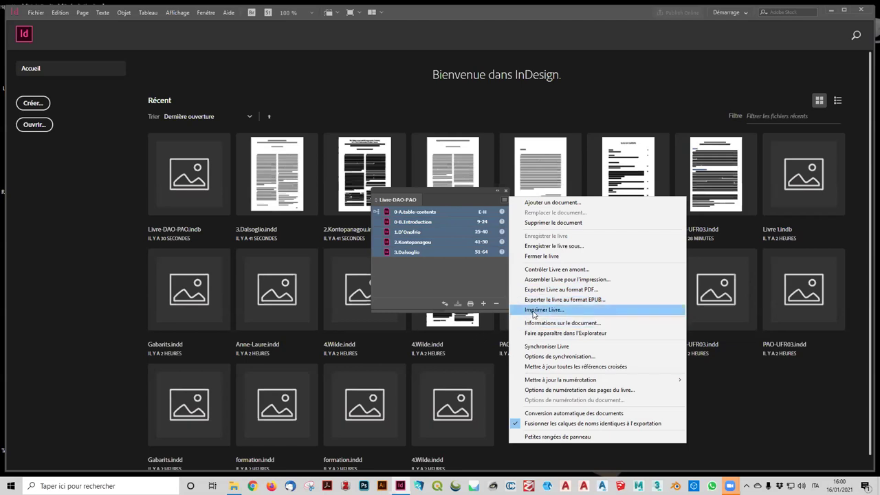
click(575, 292)
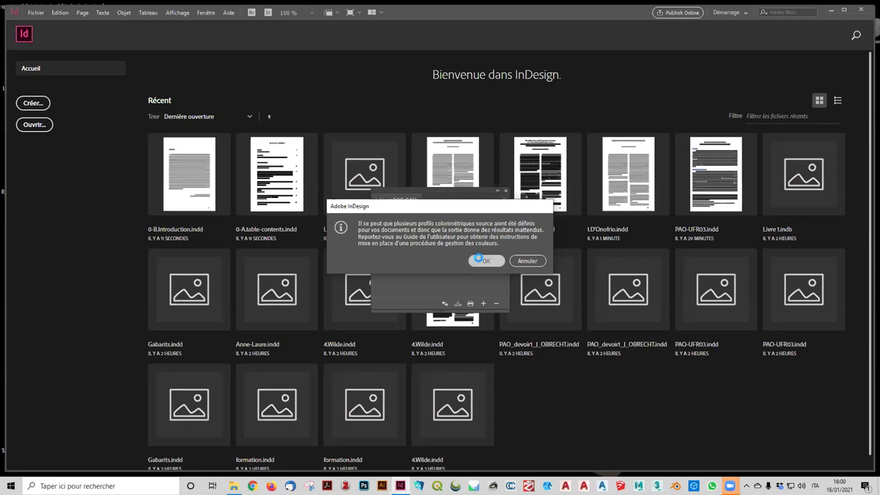
click(480, 261)
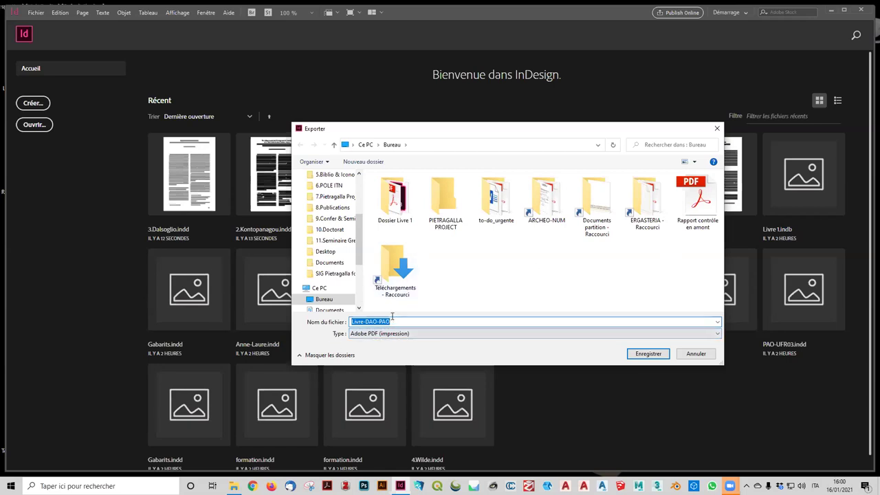
click(657, 355)
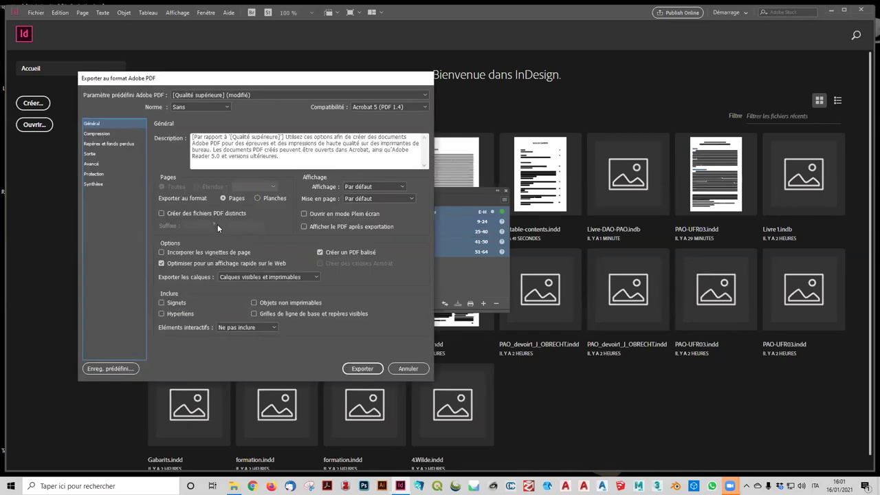
Step: Move the PDF export dialog aside and review the available presets, the protection options and the general settings
drag(348, 80, 471, 81)
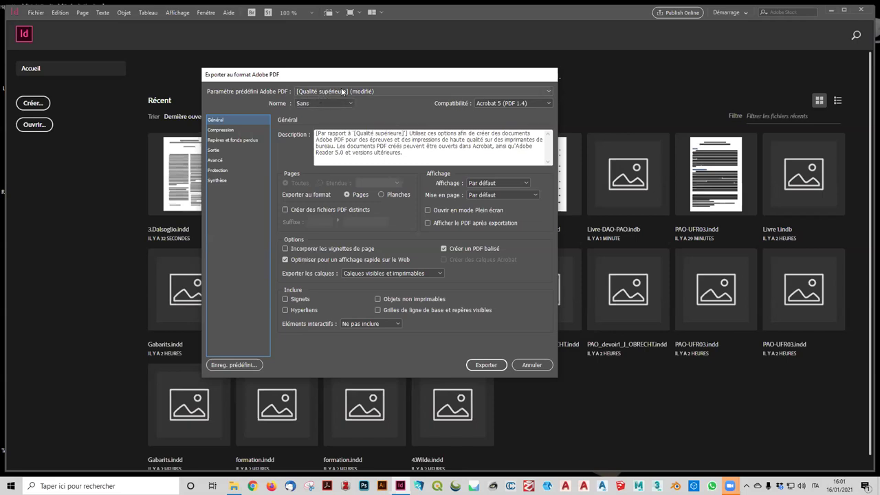
click(341, 91)
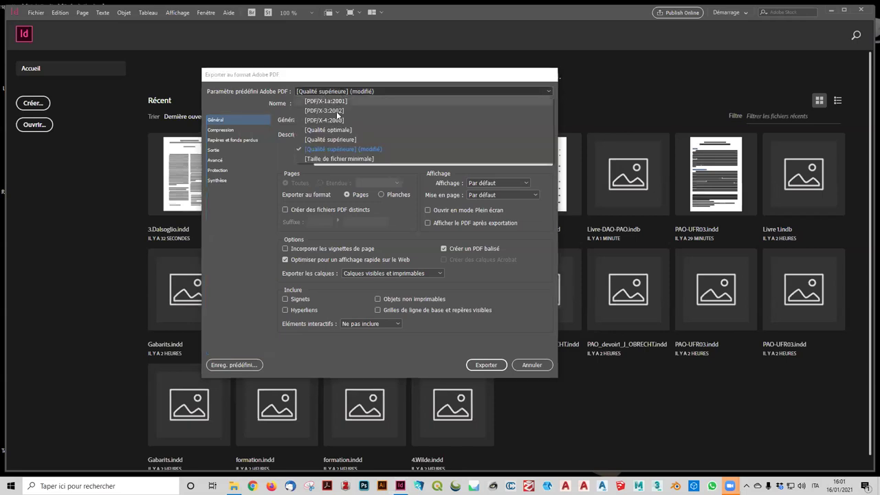
click(254, 170)
click(256, 169)
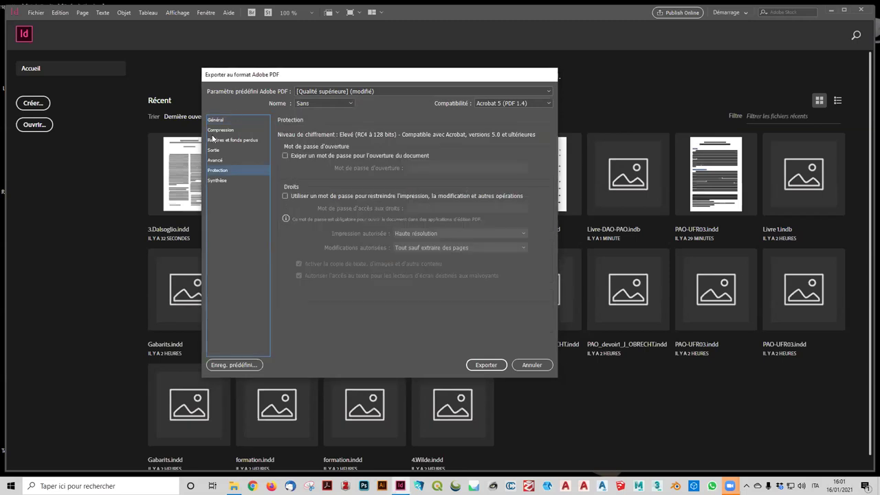
click(220, 120)
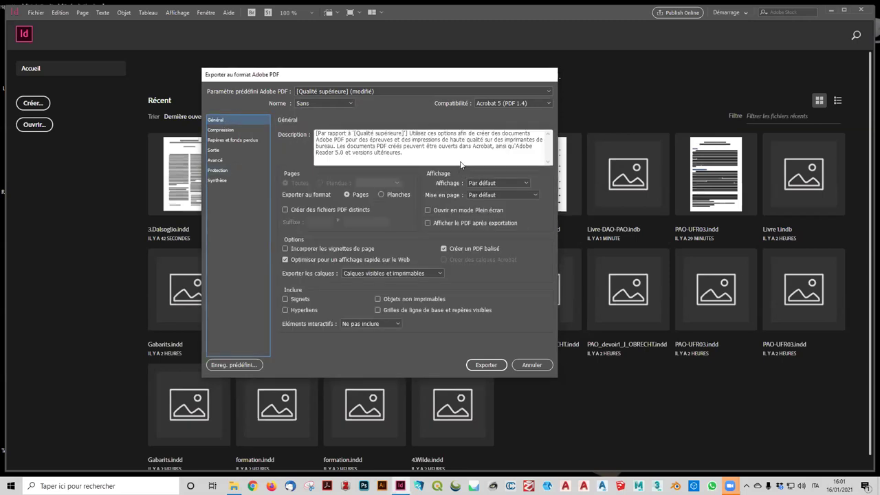
Step: Review the resolution, downsampling and compression choices for colour images, and show the printer's marks and bleed settings
click(220, 130)
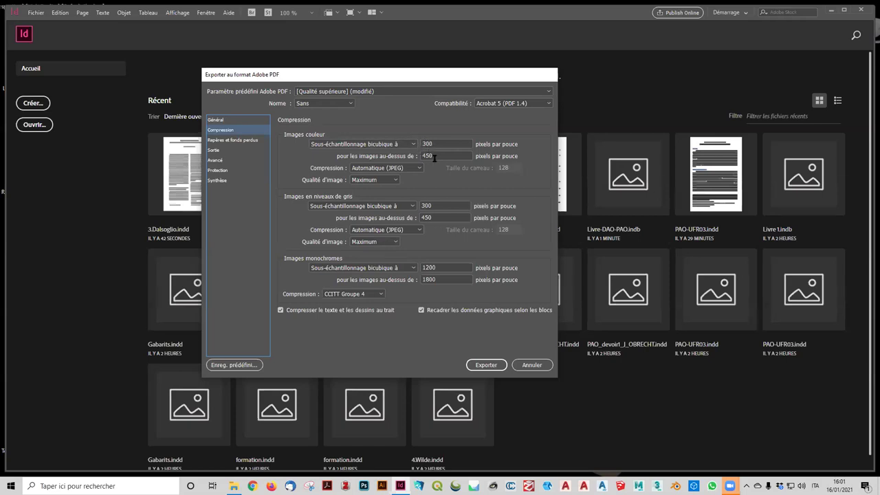
double_click(434, 156)
double_click(440, 143)
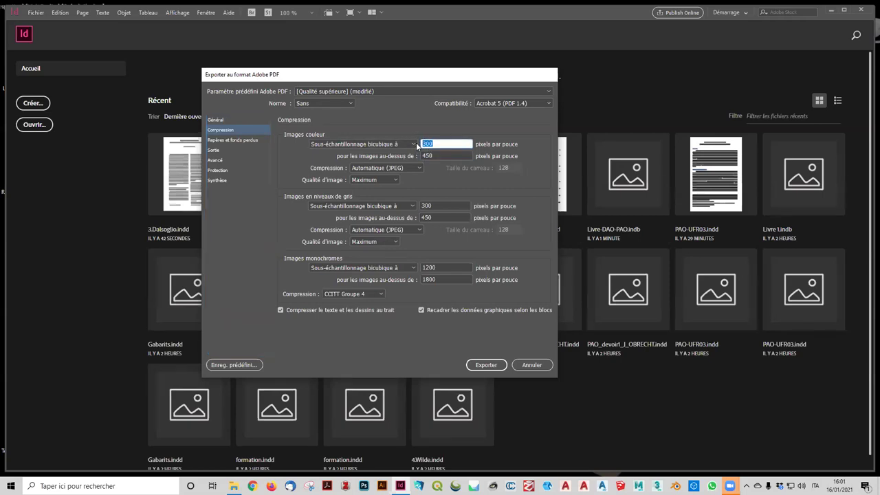
click(446, 153)
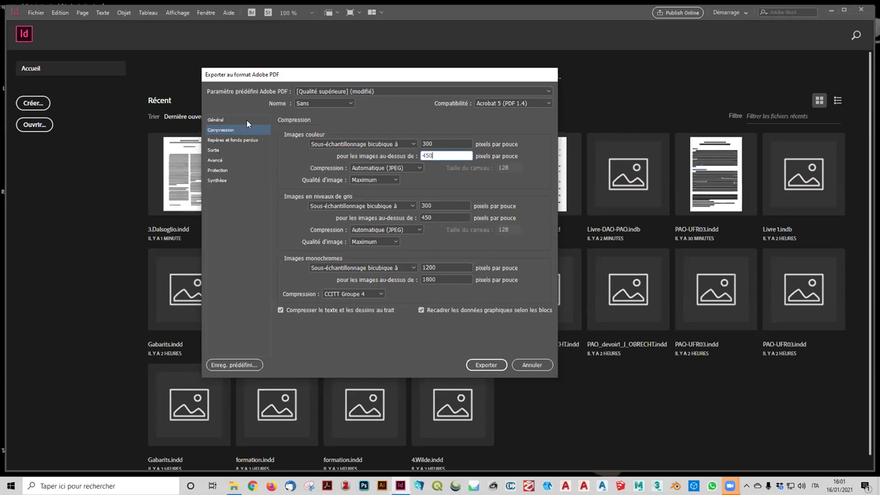
click(349, 144)
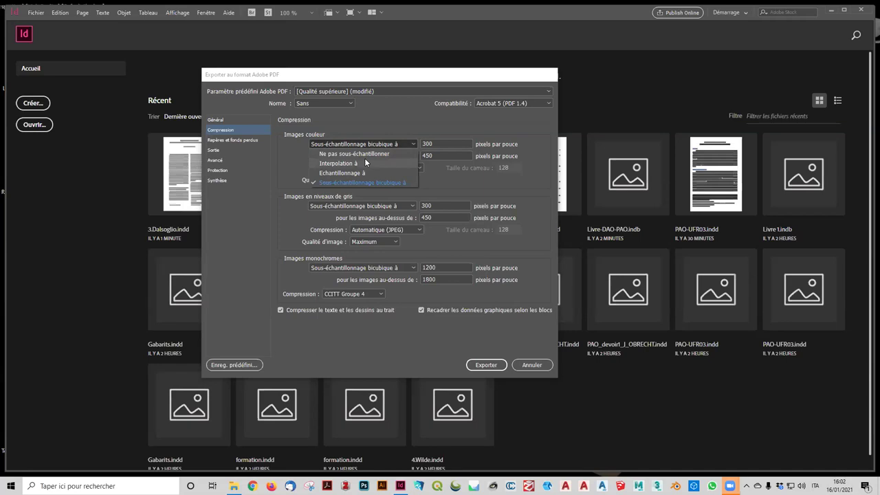
click(266, 181)
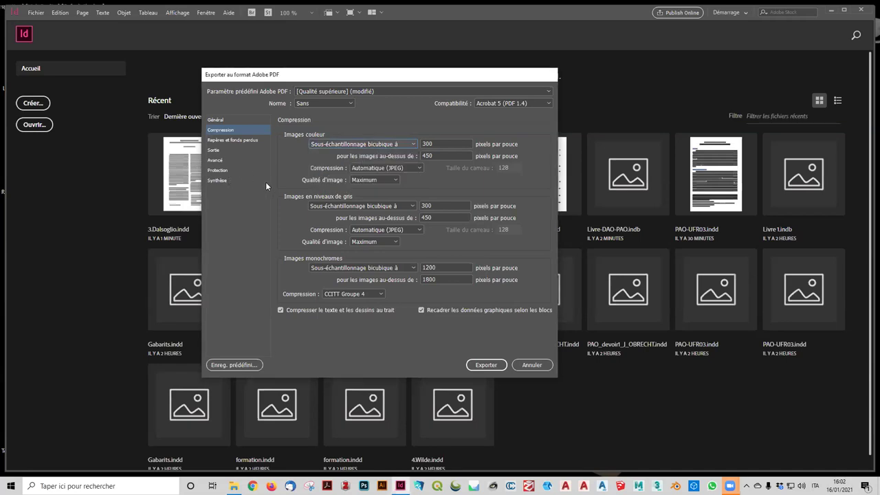
click(385, 168)
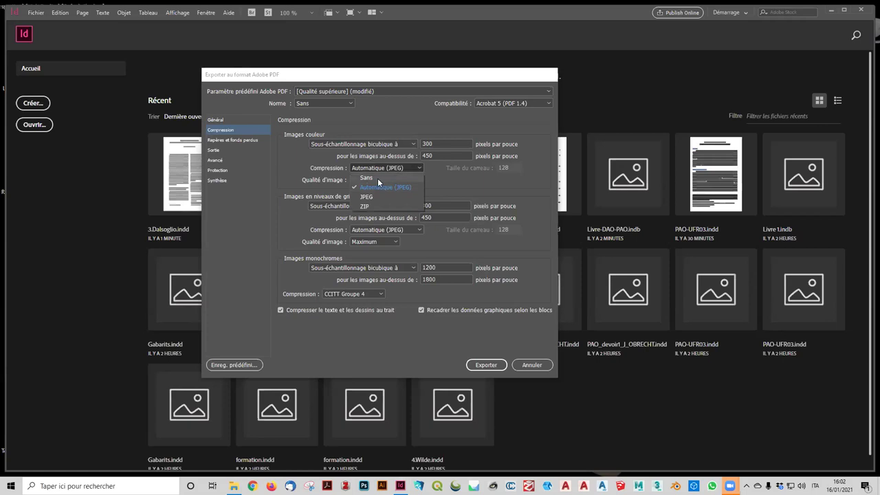
click(232, 134)
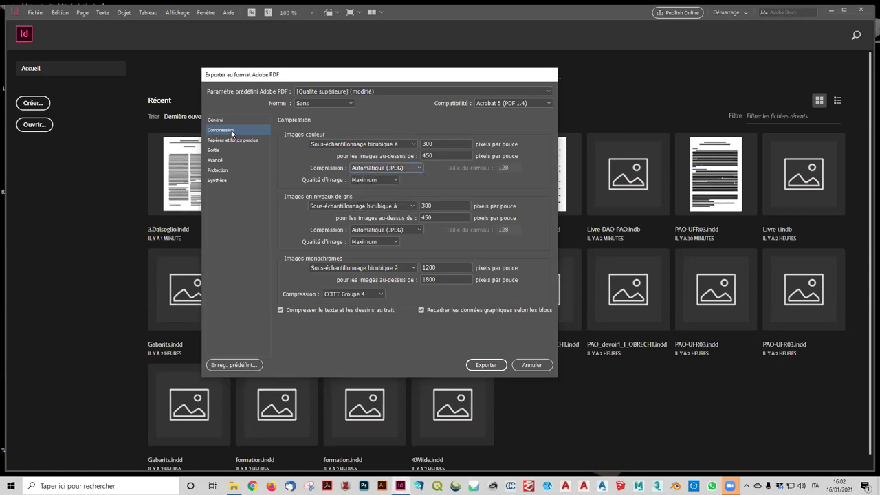
click(233, 140)
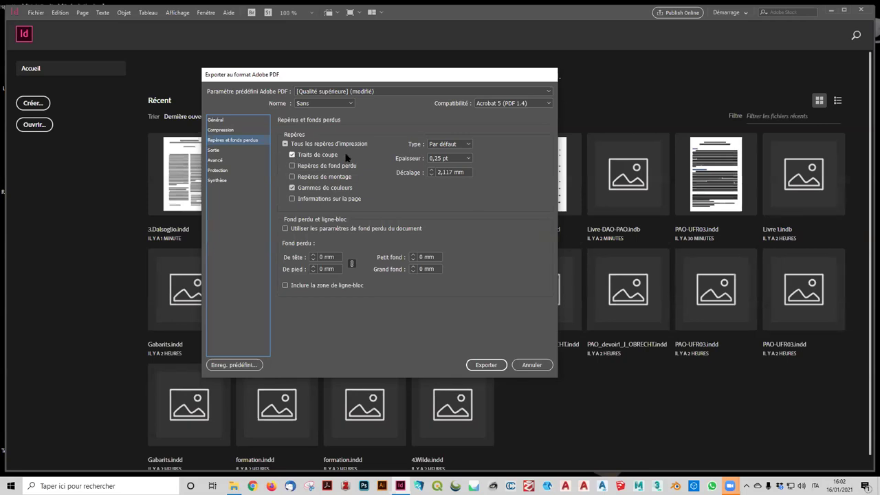
Step: Turn off the crop marks (Traits de coupe) and colour bars (Gammes de couleurs), and check the output colour-conversion options, keeping no conversion
click(291, 155)
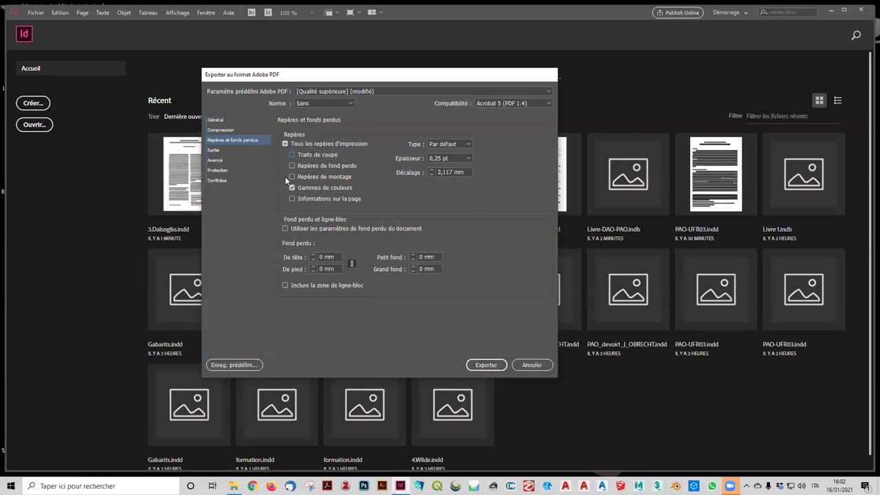
click(292, 187)
click(229, 151)
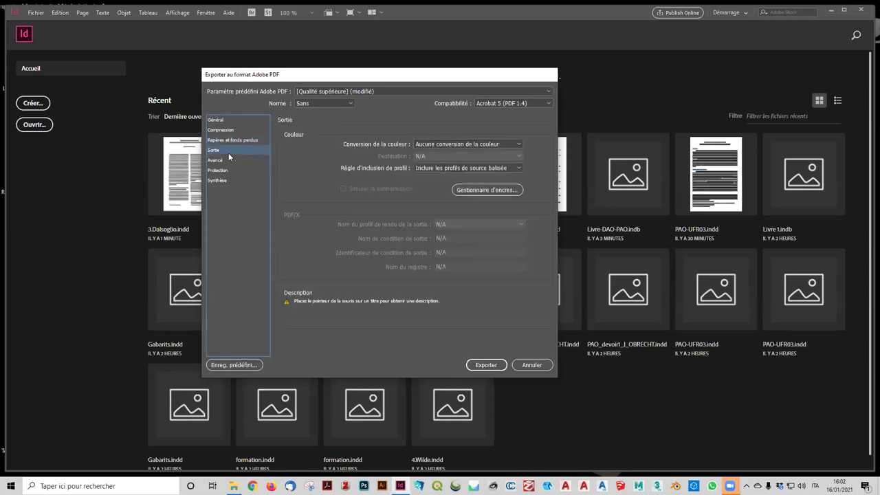
click(435, 143)
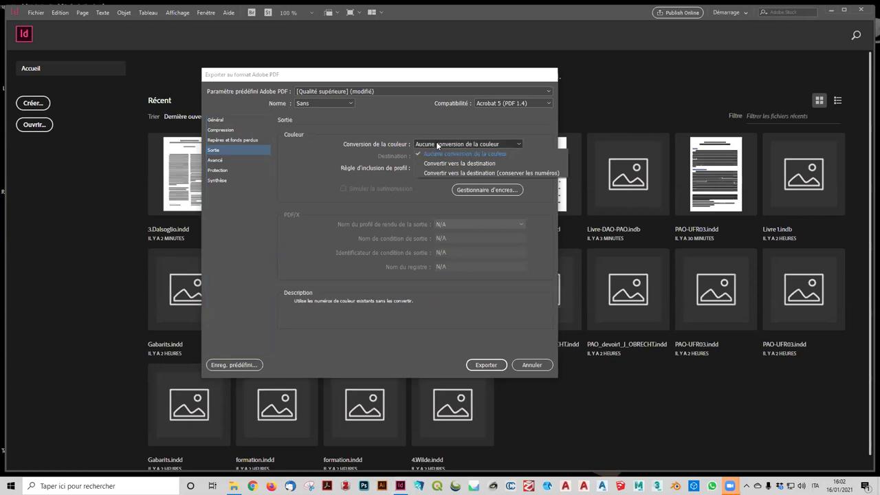
click(398, 121)
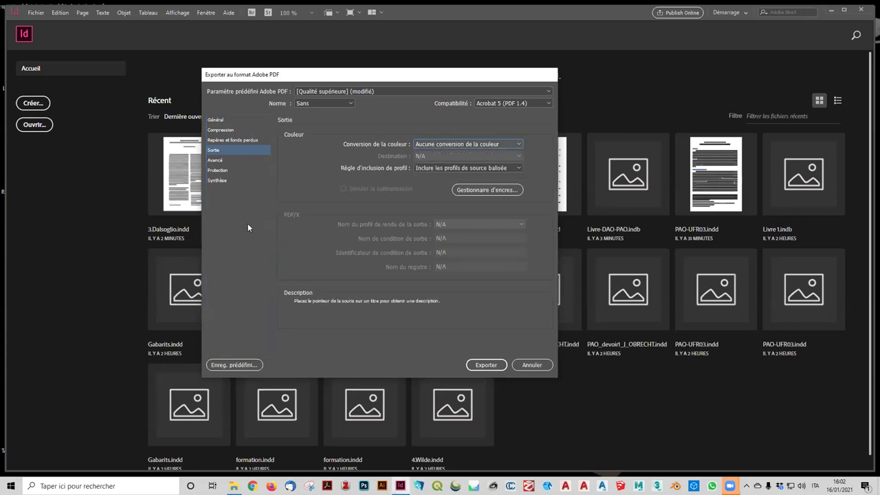
Step: Check the export summary and the protection settings, and export the book to PDF
click(219, 180)
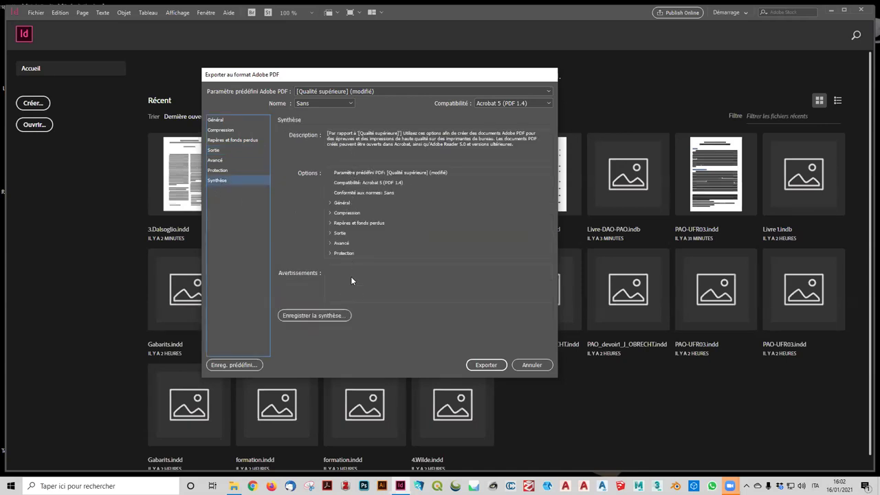
click(226, 170)
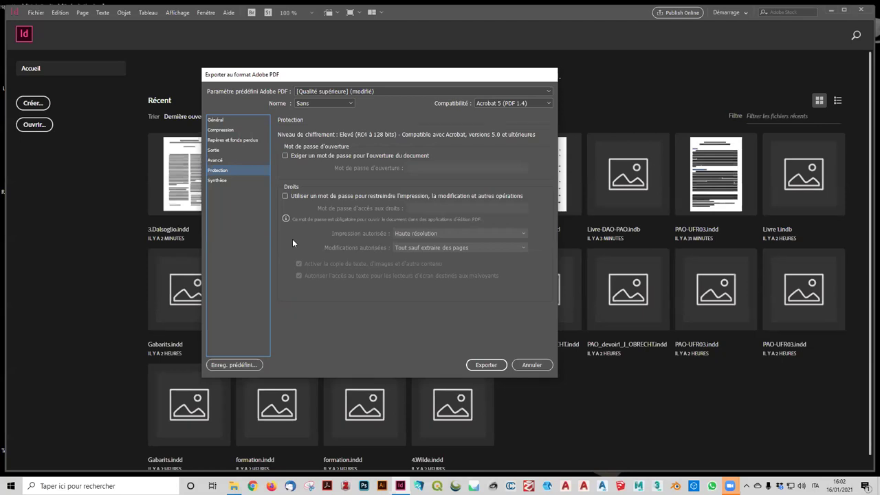
click(482, 369)
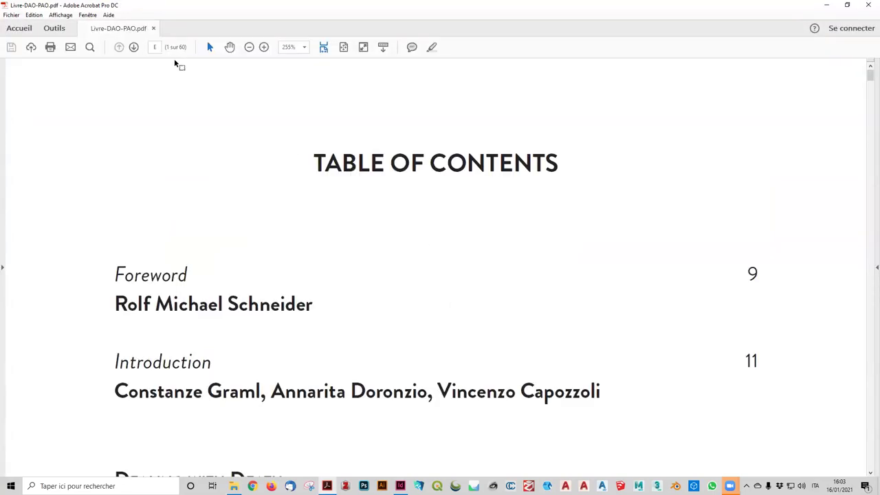
Step: Look through the exported Livre-DAO-PAO.pdf in Acrobat, checking the table of contents, foreword, introduction and page numbering of the first chapters
scroll(275, 151, down, 4)
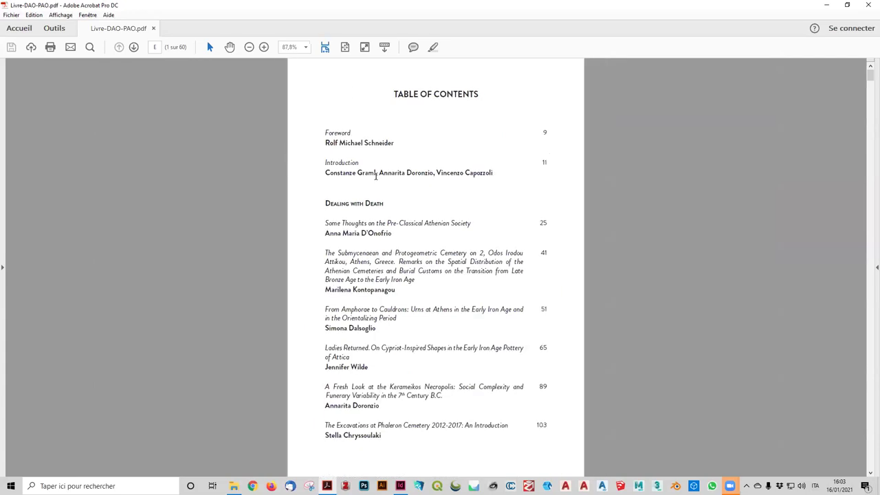
scroll(350, 214, down, 2)
scroll(351, 215, down, 12)
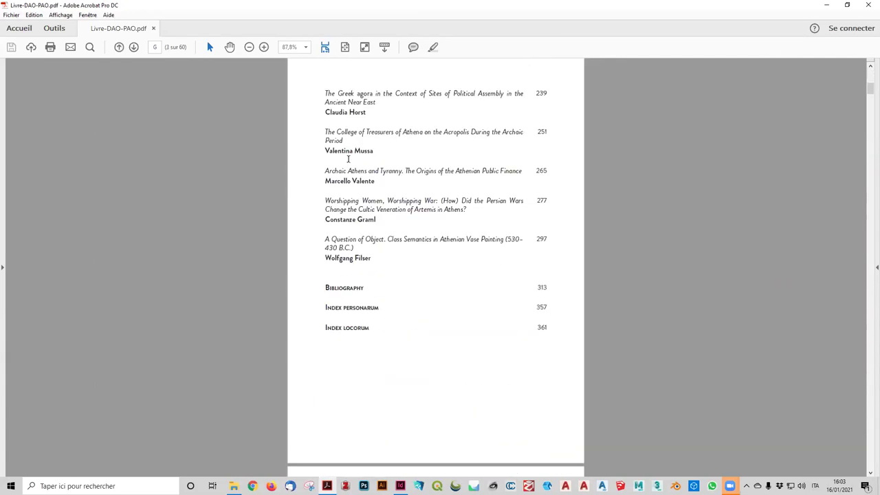
scroll(385, 286, down, 15)
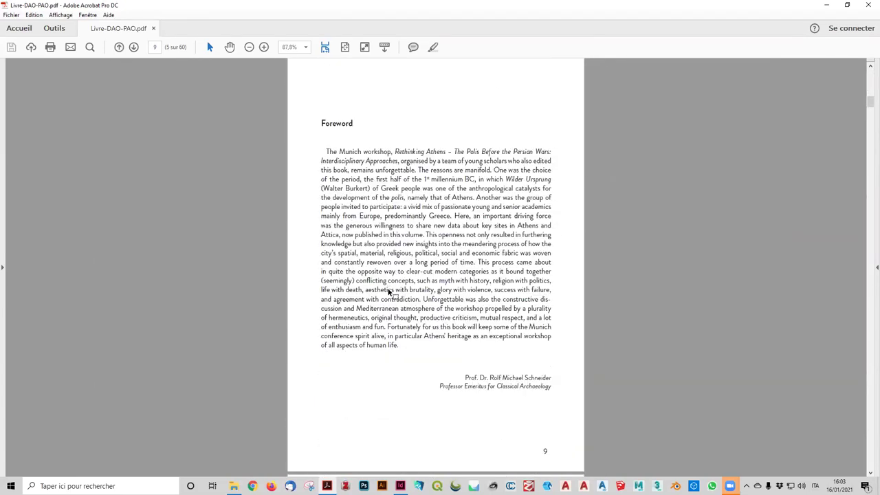
scroll(385, 282, down, 13)
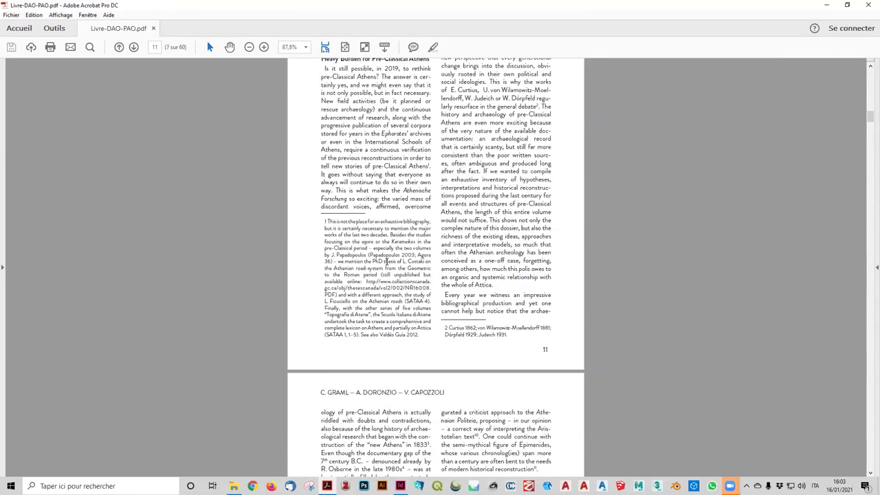
scroll(387, 246, down, 10)
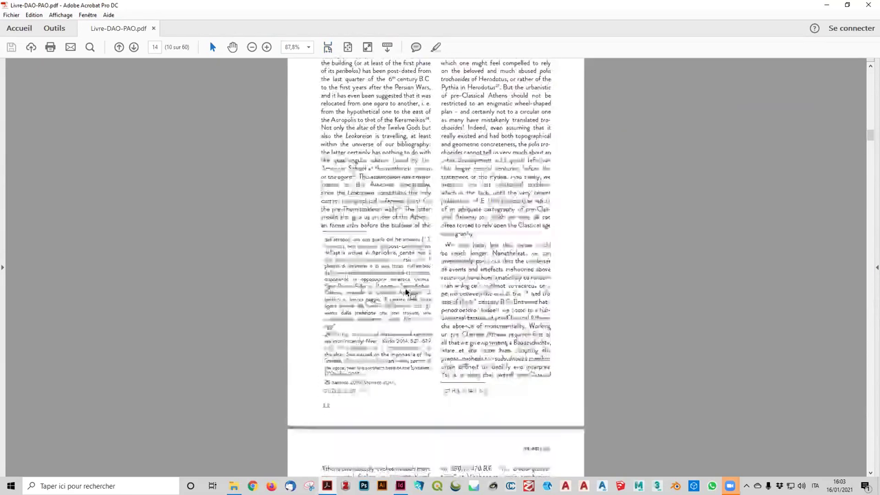
scroll(397, 305, down, 4)
scroll(396, 305, down, 20)
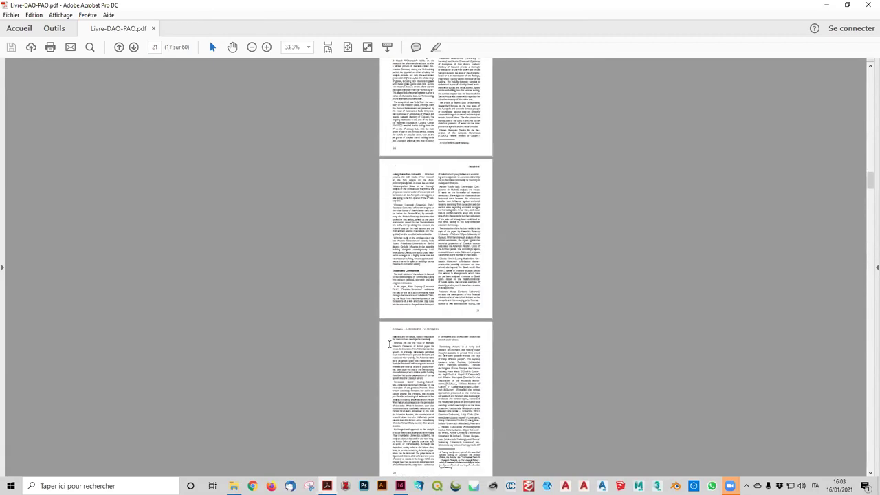
scroll(381, 399, down, 18)
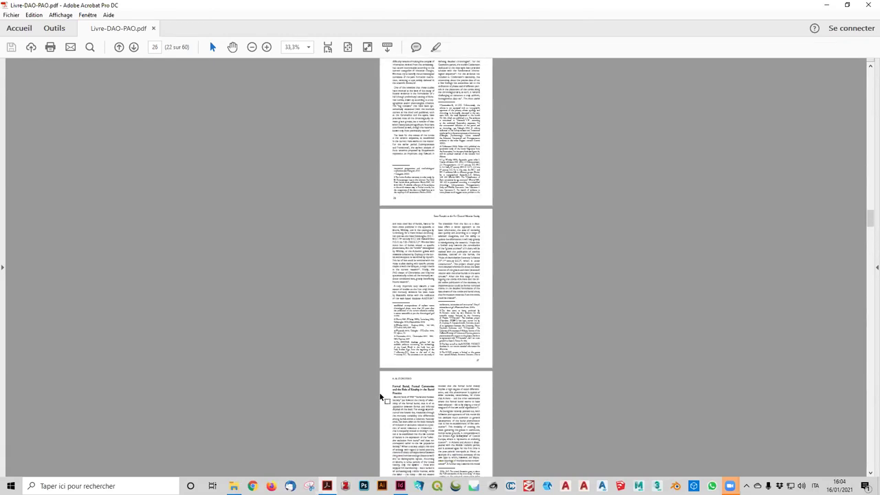
scroll(382, 399, down, 6)
Step: Jump ahead to the illustrated pages around page 46 and examine their figures, captions and text layout up close
drag(866, 251, 870, 349)
ctrl+scroll(381, 253, up, 3)
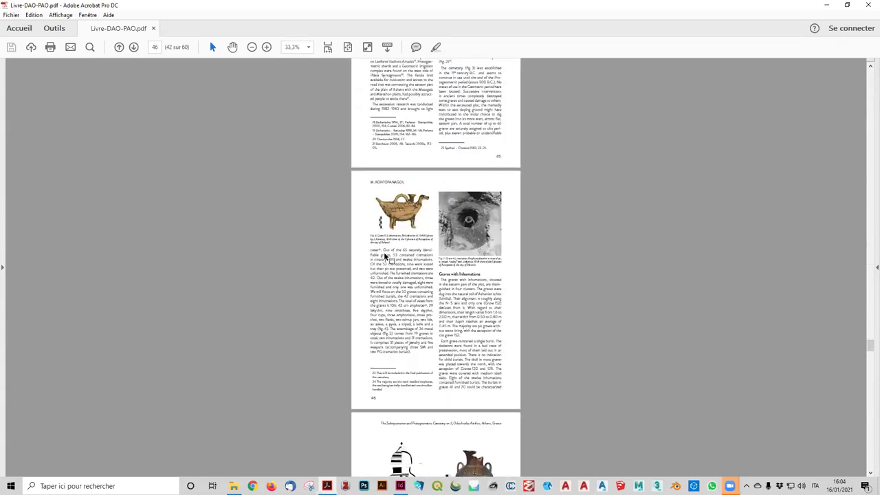
ctrl+scroll(403, 225, up, 2)
ctrl+scroll(404, 225, down, 2)
scroll(411, 229, down, 2)
scroll(410, 228, down, 10)
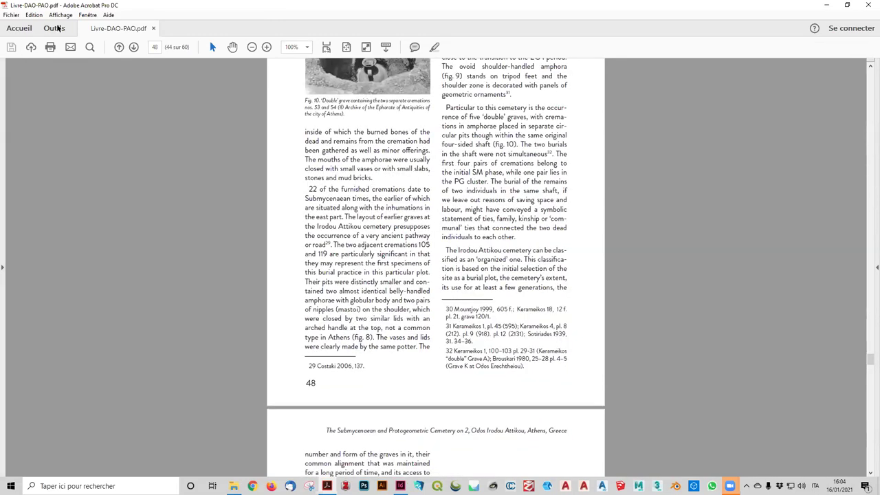
Step: Show the Tools pane (Panneau Outils) beside the PDF document
click(69, 16)
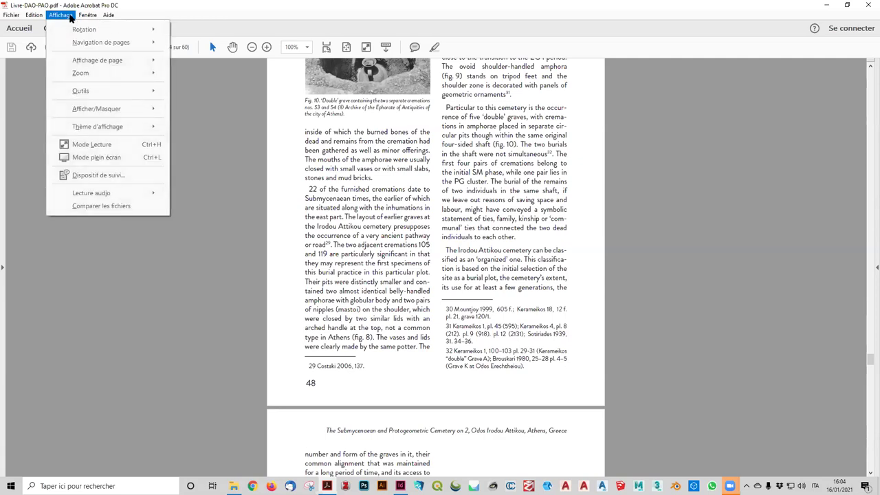
mouse_move(80, 91)
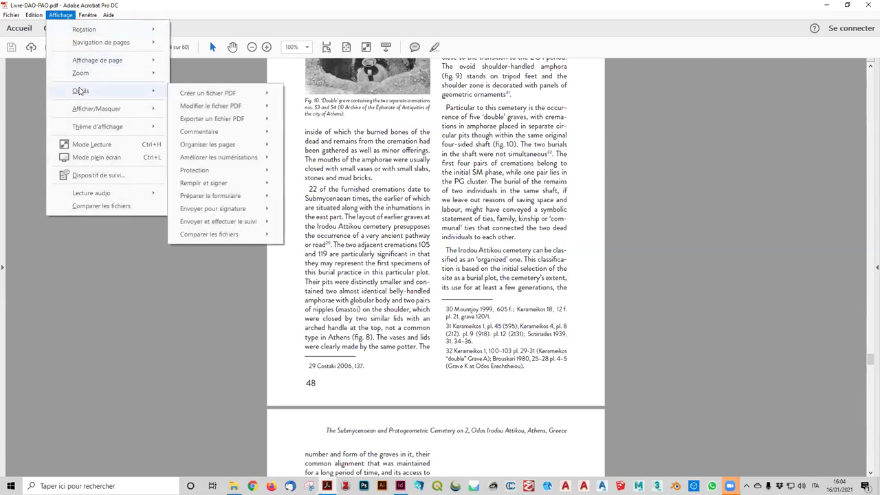
mouse_move(83, 109)
mouse_move(201, 114)
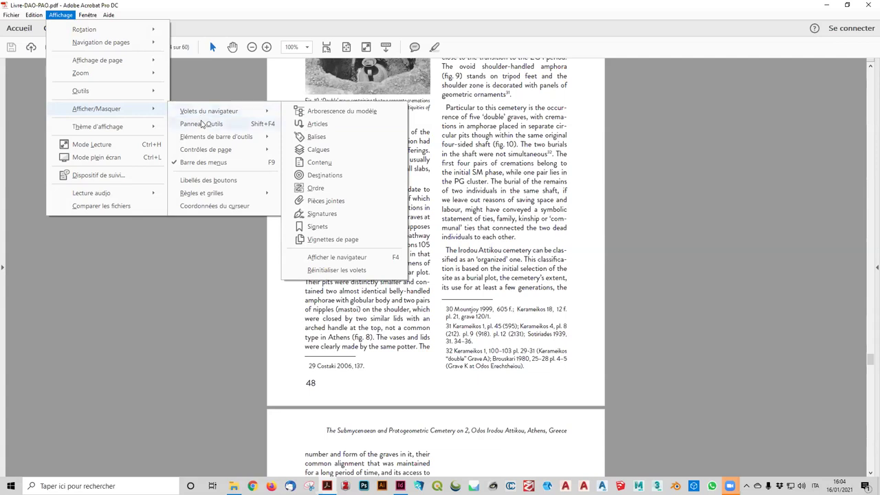
click(201, 124)
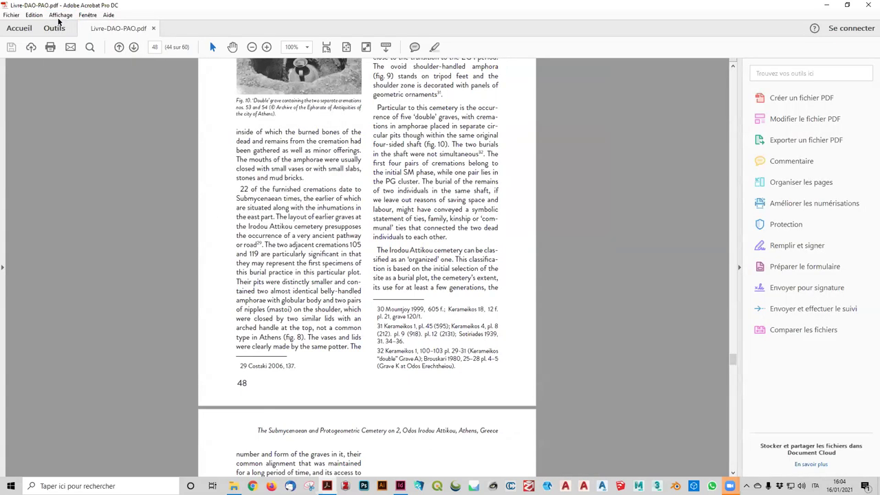
Step: Bring up the show/hide options for the Acrobat interface elements
click(61, 15)
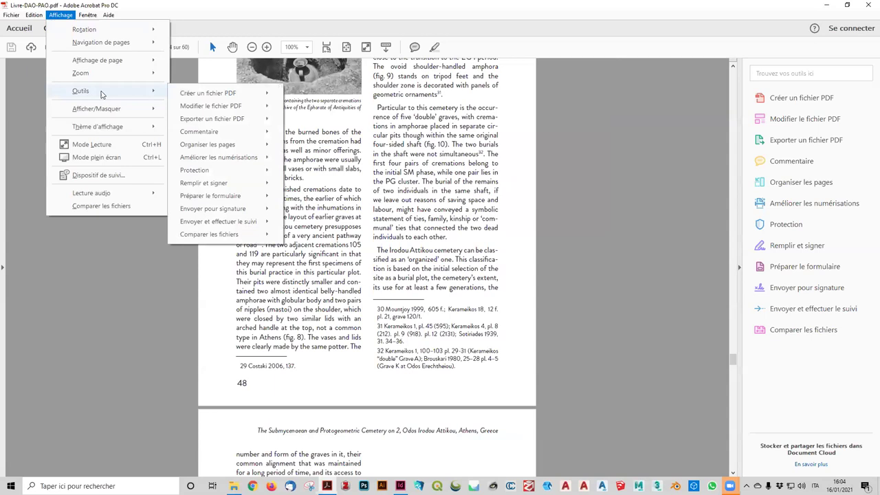
mouse_move(160, 109)
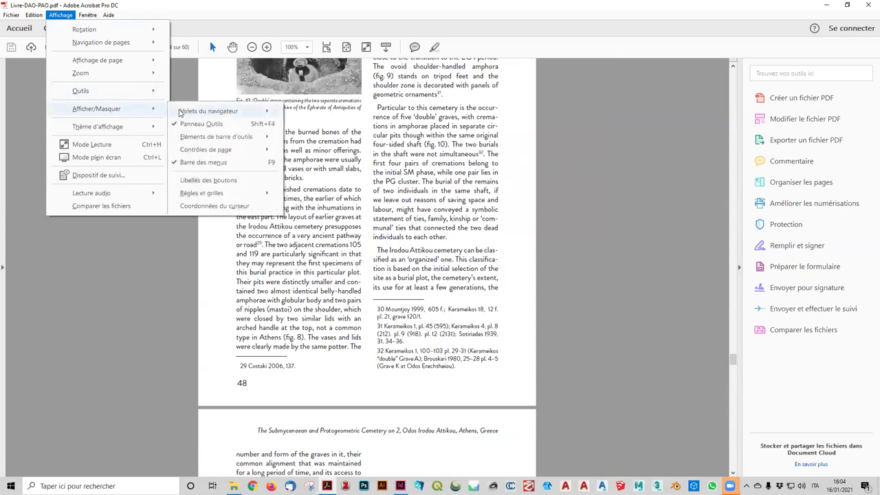